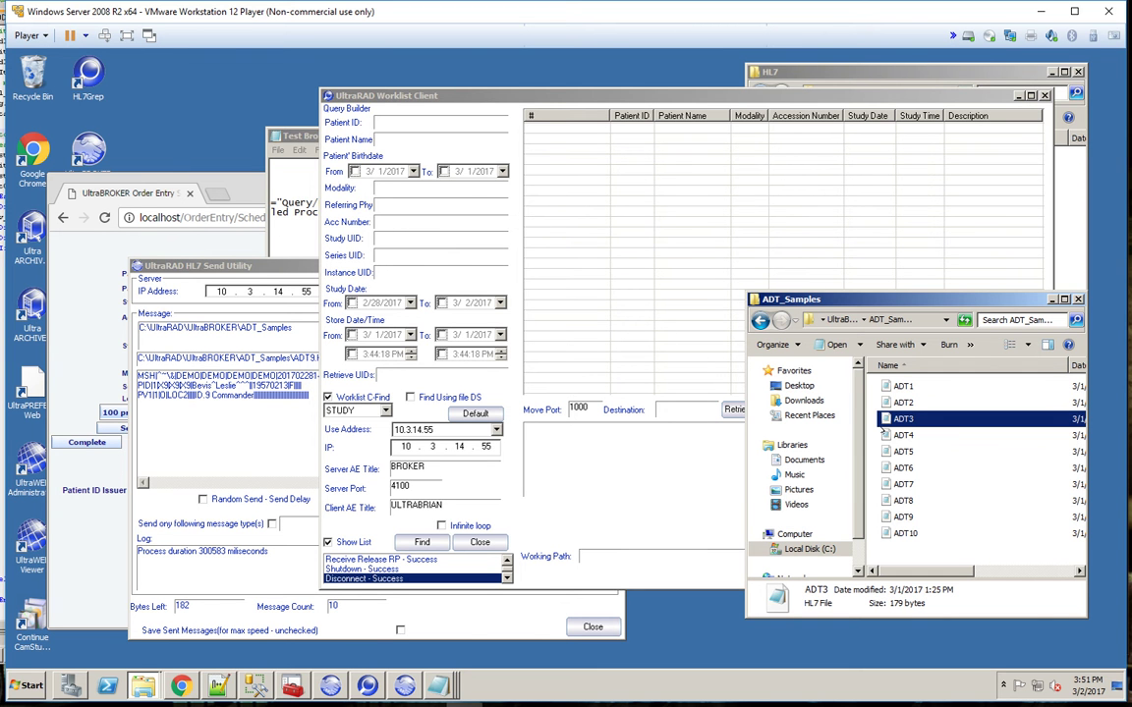
Step: Look through the sample HL7 files ADT1 to ADT10 in the ADT_Samples folder
{"action": "key", "text": "Up"}
{"action": "key", "text": "Up"}
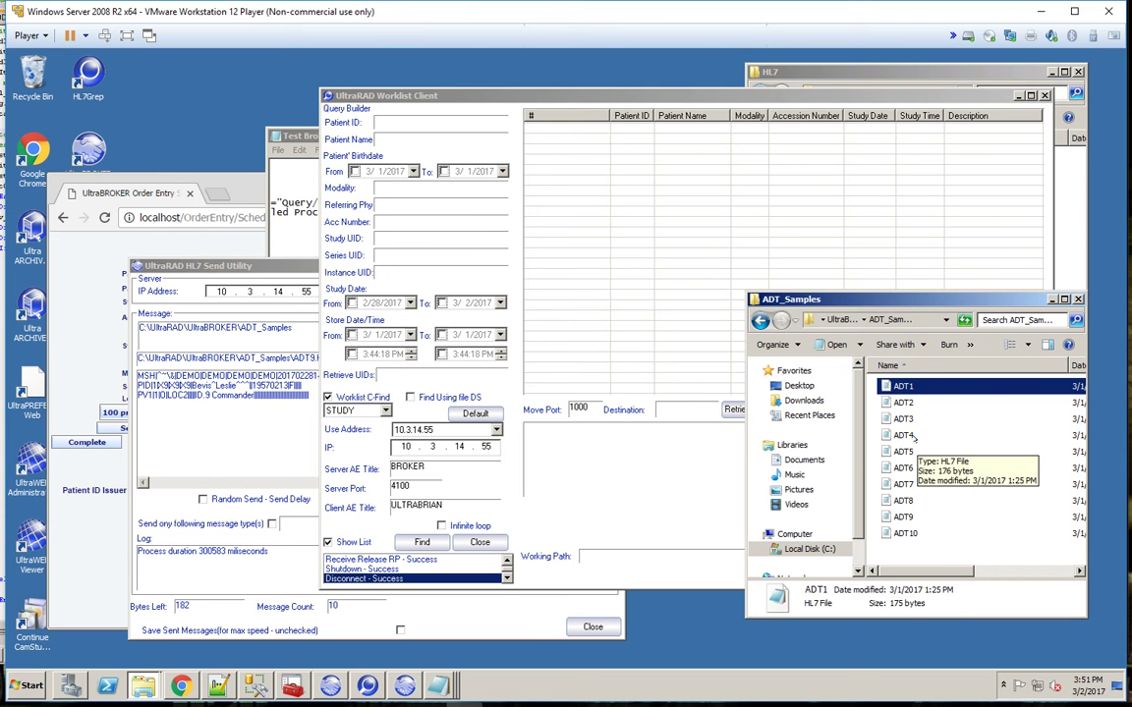
{"action": "left_click", "coordinate": [906, 500]}
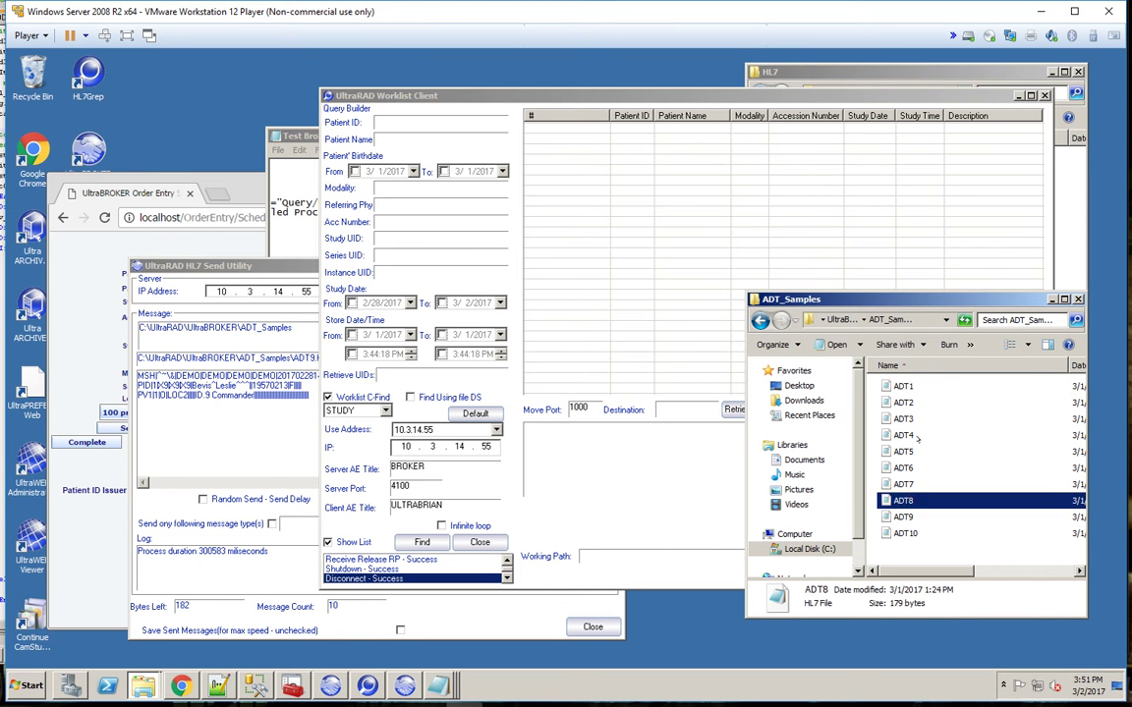
{"action": "left_click", "coordinate": [912, 388]}
{"action": "left_click", "coordinate": [905, 469]}
{"action": "left_click", "coordinate": [904, 517]}
{"action": "left_click", "coordinate": [904, 402]}
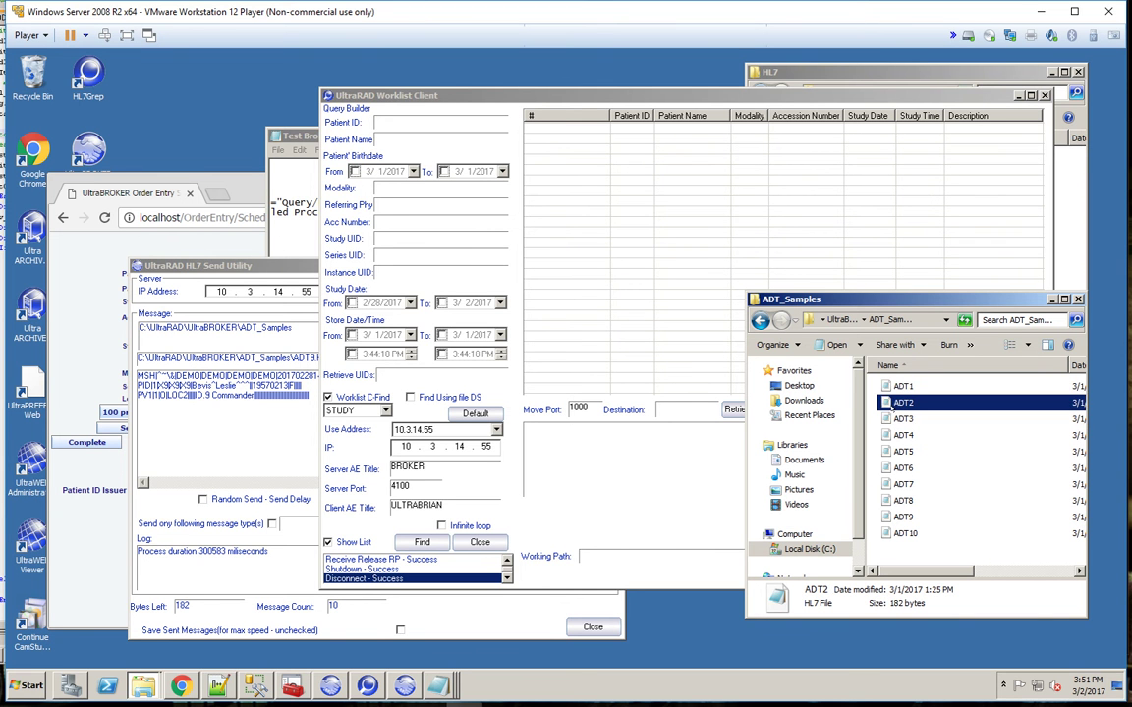
{"action": "left_click", "coordinate": [903, 387]}
{"action": "left_click", "coordinate": [903, 436]}
{"action": "left_click", "coordinate": [901, 388]}
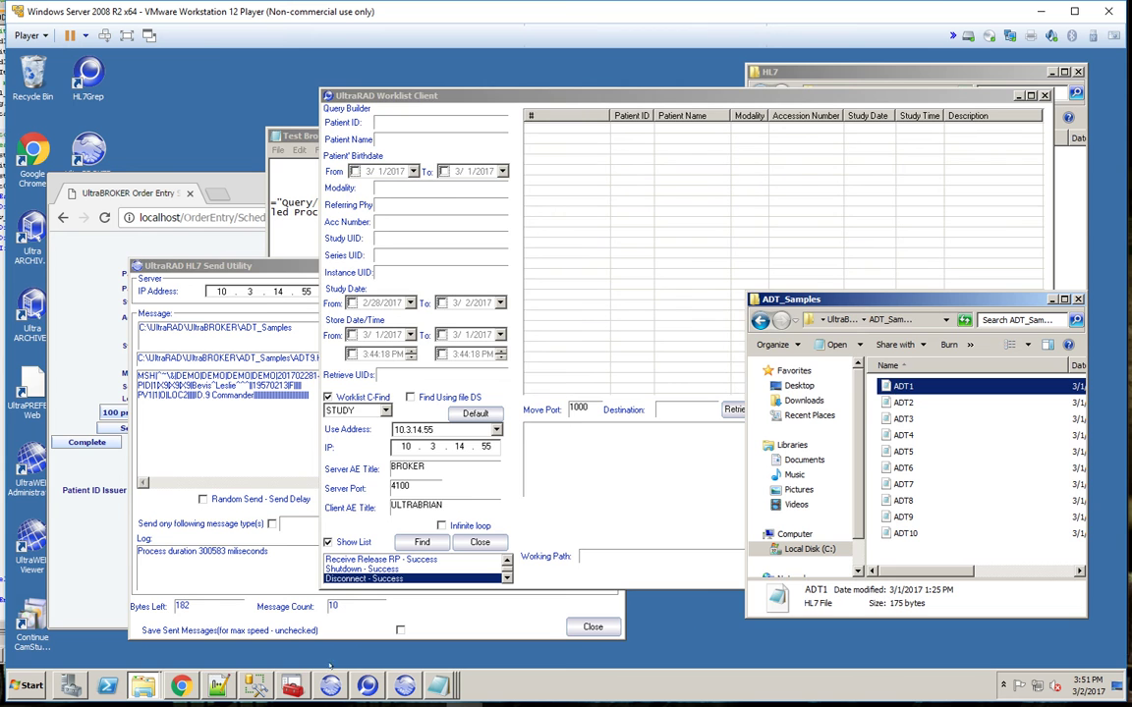
Step: Switch to Notepad++ and review the message contents of ADT5.hl7, ADT7.hl7 and ADT8.hl7
{"action": "left_click", "coordinate": [217, 685]}
{"action": "left_click", "coordinate": [101, 107]}
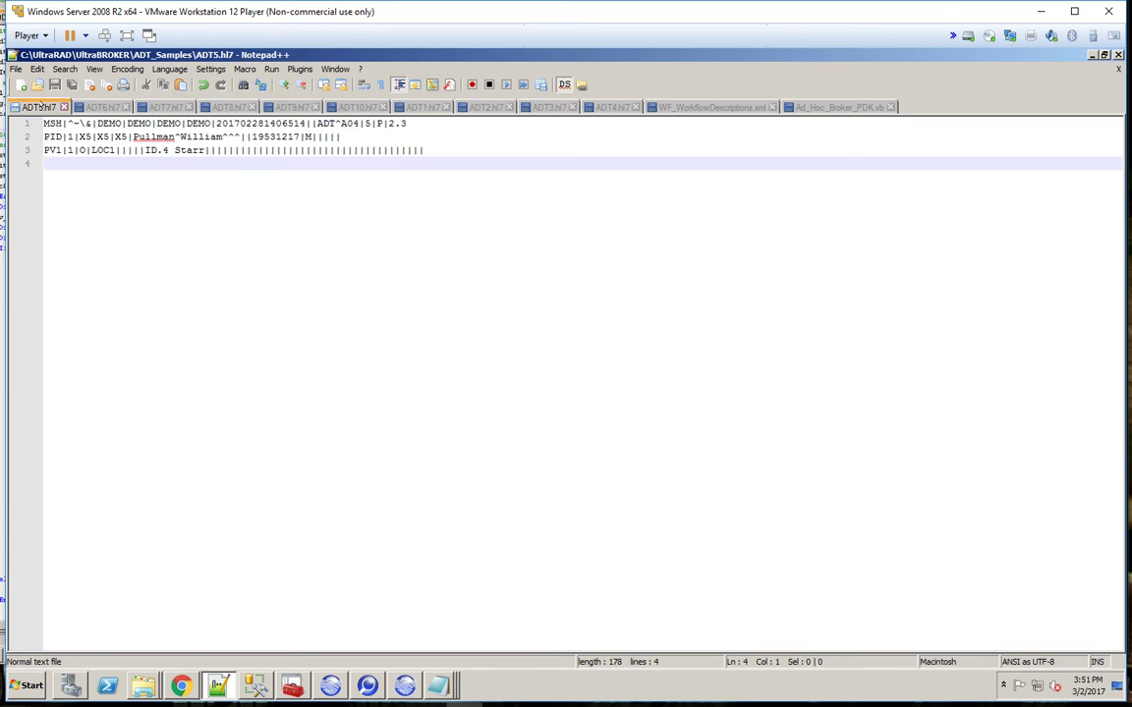
{"action": "left_click", "coordinate": [169, 107]}
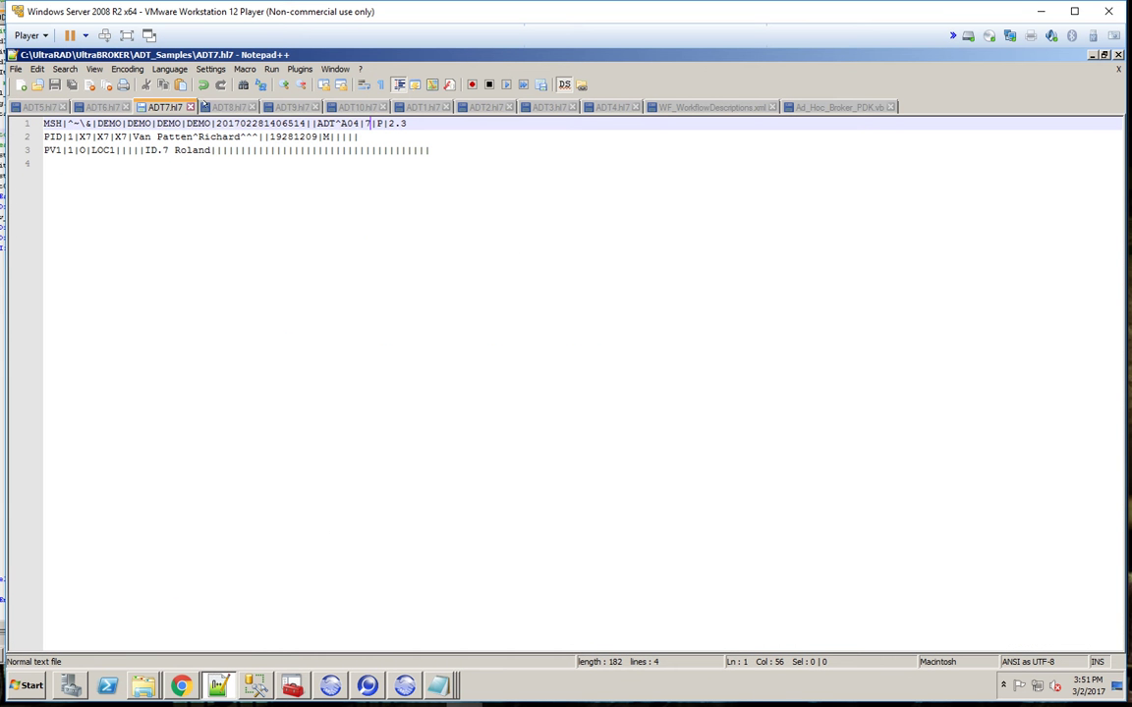
{"action": "left_click", "coordinate": [222, 106]}
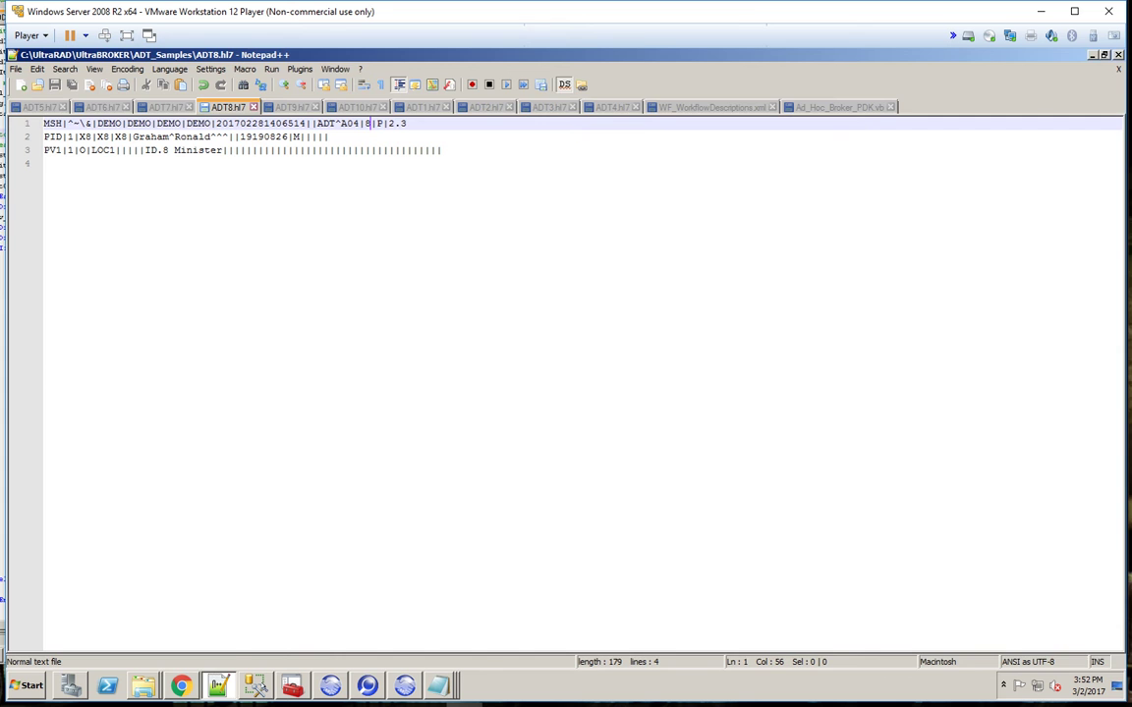
Step: Switch to SQL Server Management Studio and run both SELECT queries on PATIENT_VISIT_REQUEST_STEP_ADHOC_US and PATIENT_VISIT_REQUEST_STEP
{"action": "key", "text": "alt+Tab"}
{"action": "left_click", "coordinate": [563, 248]}
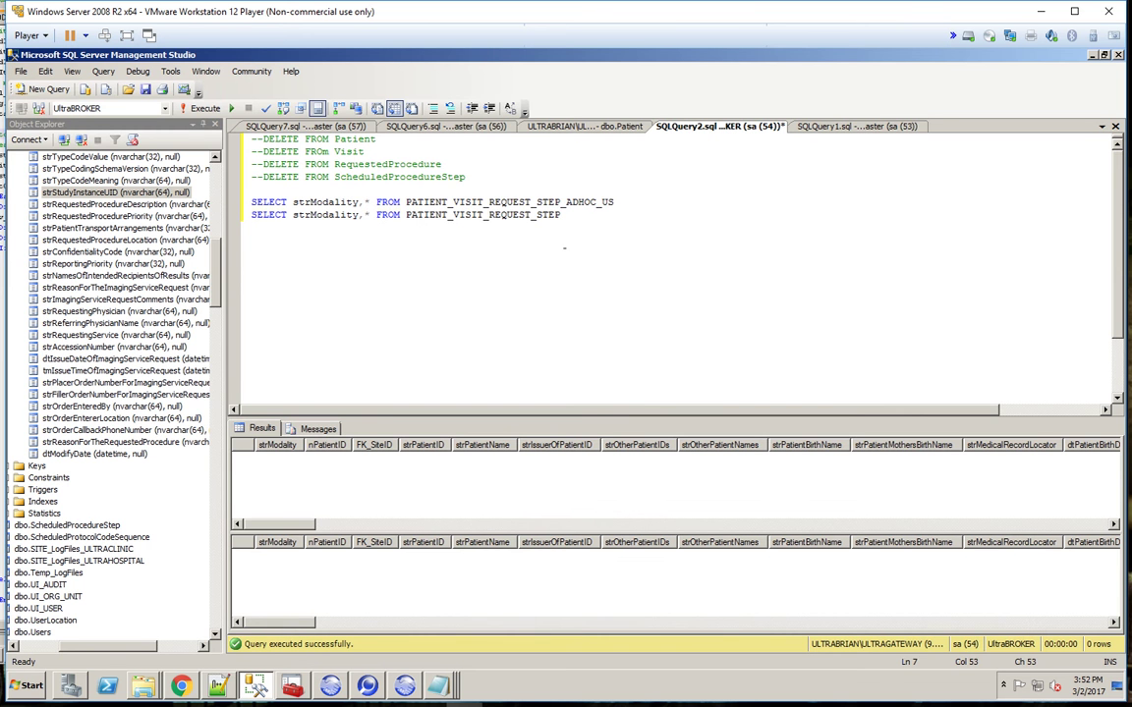
{"action": "left_click_drag", "start_coordinate": [561, 215], "coordinate": [251, 202]}
{"action": "left_click", "coordinate": [201, 108]}
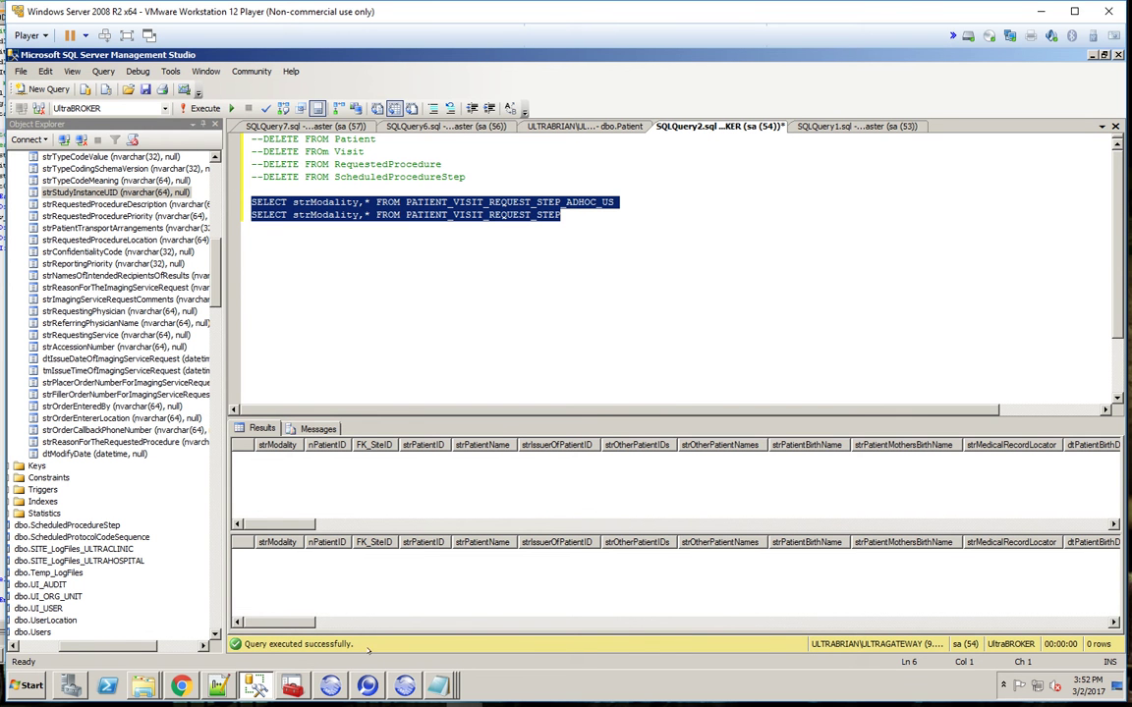
Step: Switch to UltraBROKER, check the Procedures list in its database, and close the list
{"action": "left_click", "coordinate": [367, 686]}
{"action": "left_click", "coordinate": [404, 685]}
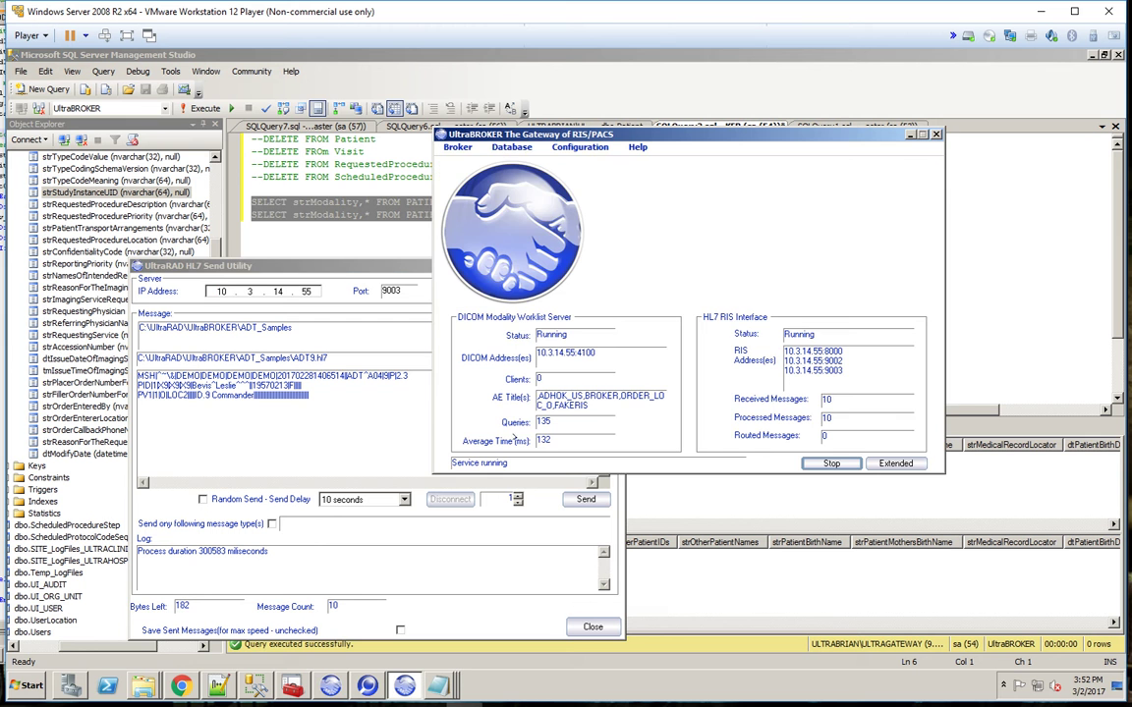
{"action": "left_click", "coordinate": [510, 146]}
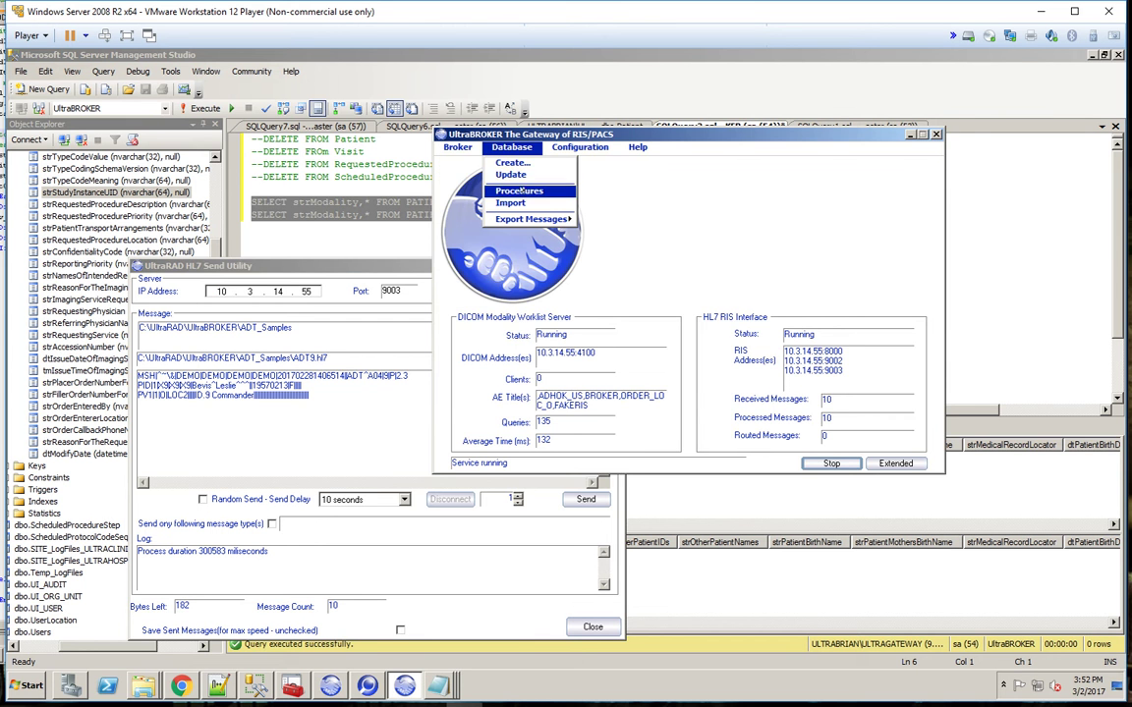
{"action": "left_click", "coordinate": [521, 191]}
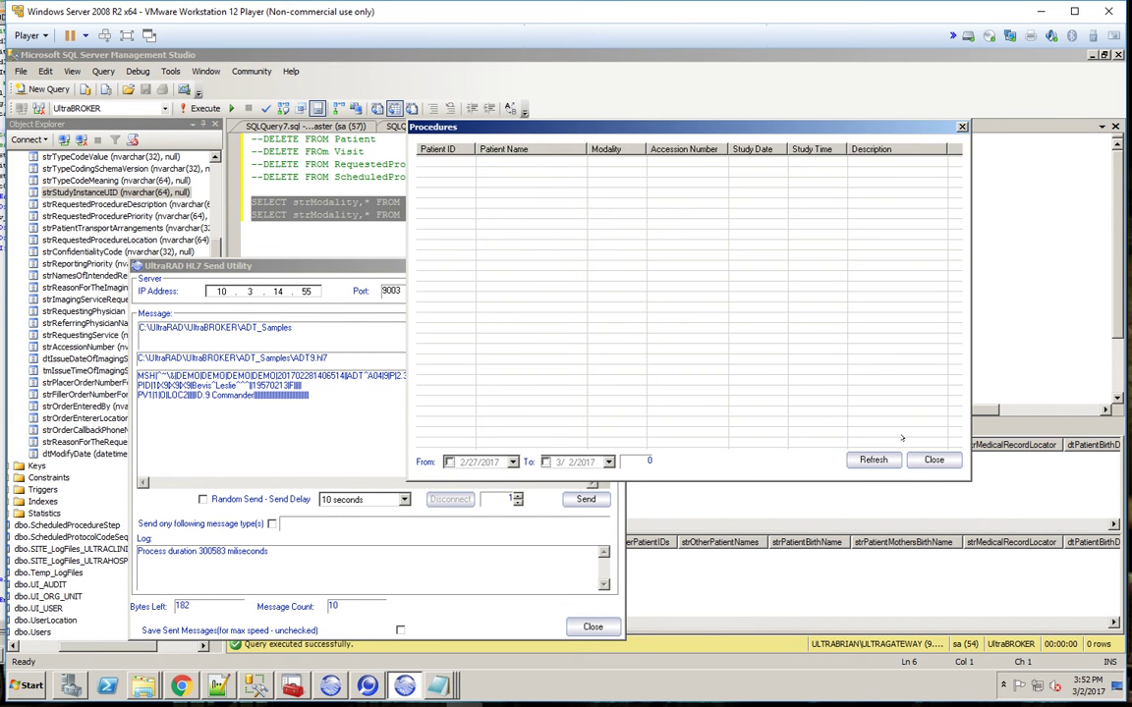
{"action": "left_click", "coordinate": [933, 459]}
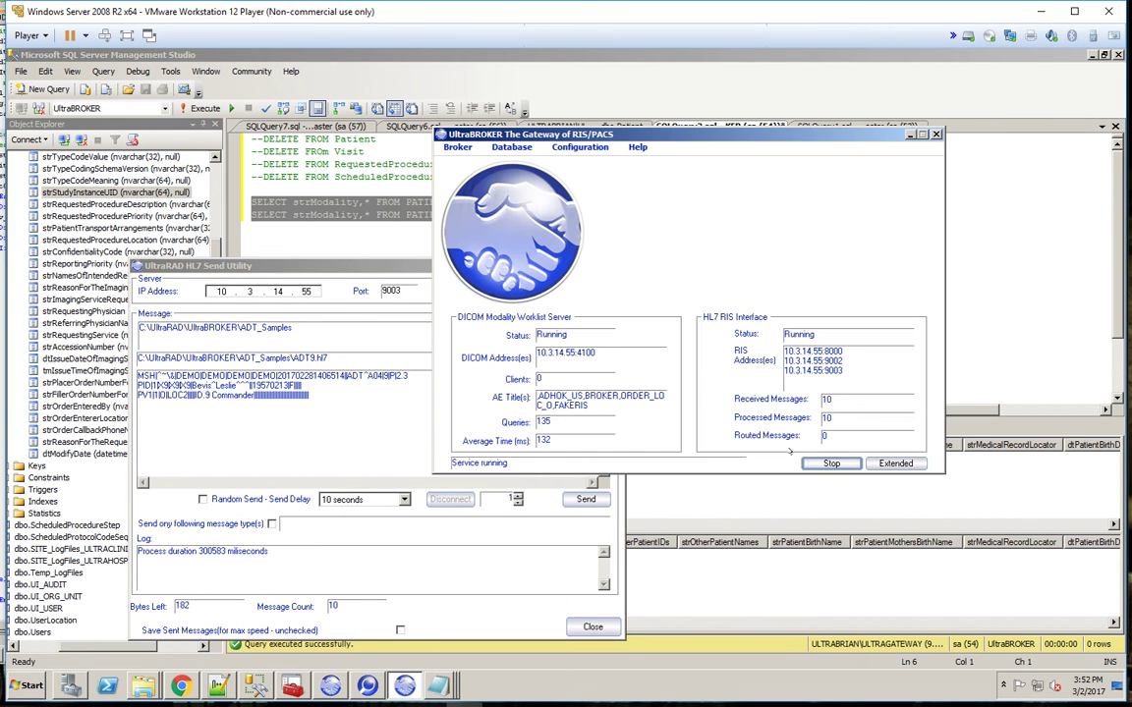
Step: Move the HL7 Send Utility window clear of UltraBROKER's message counters and send the ADT_Samples folder messages
{"action": "left_click", "coordinate": [347, 439]}
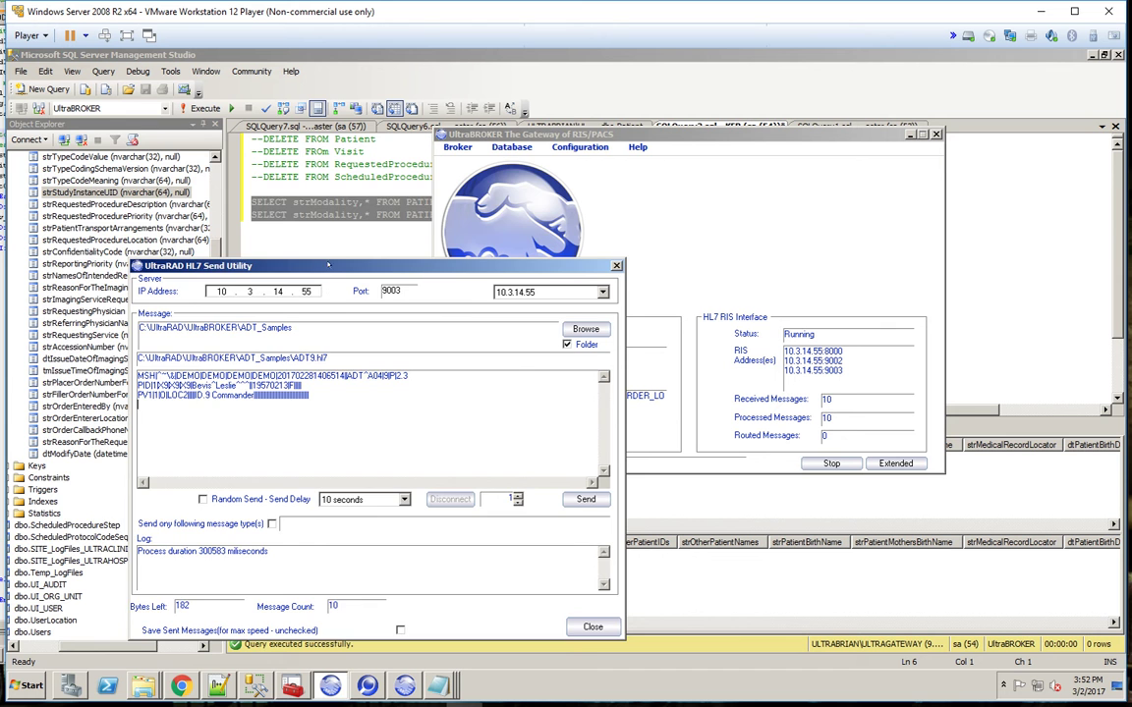
{"action": "left_click_drag", "start_coordinate": [297, 263], "coordinate": [217, 177]}
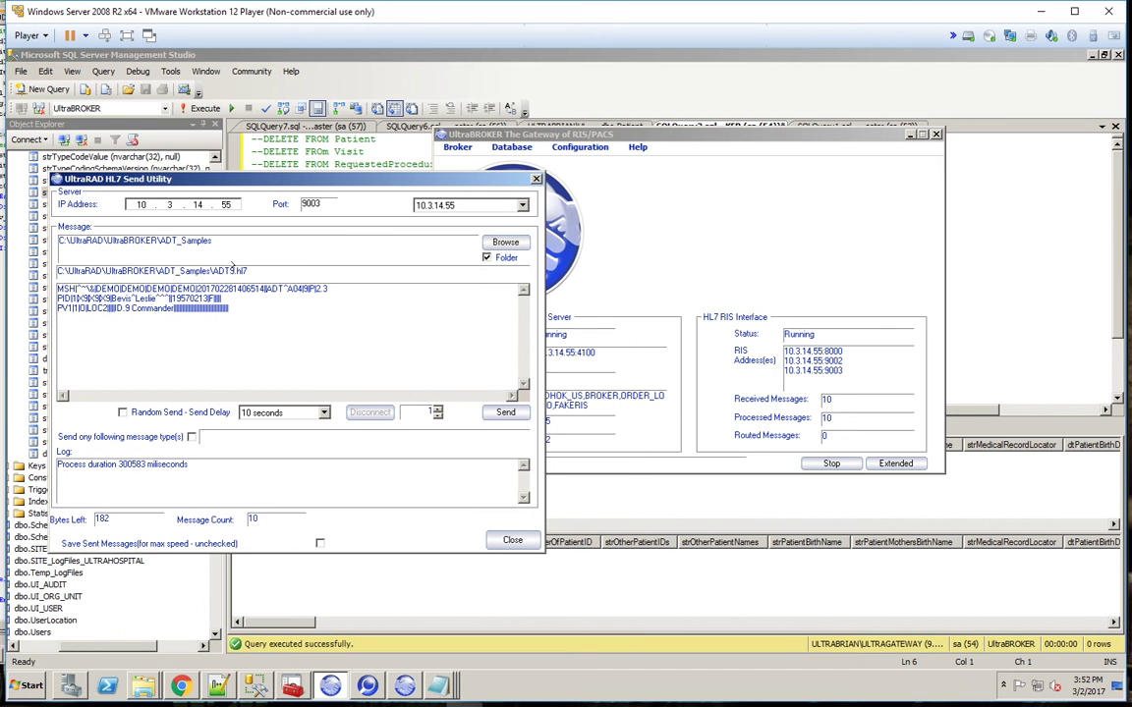
{"action": "left_click", "coordinate": [505, 412]}
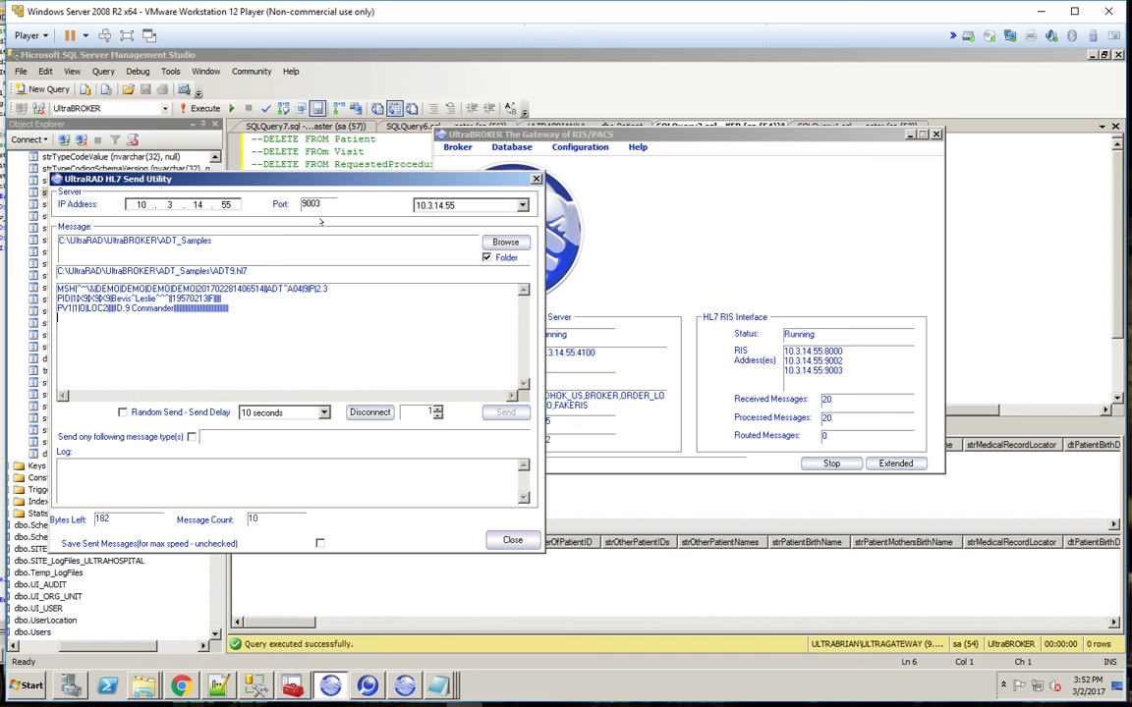
Step: Check UltraBROKER's processed message counter and review the patient entries in the database's Procedures list
{"action": "left_click", "coordinate": [675, 229]}
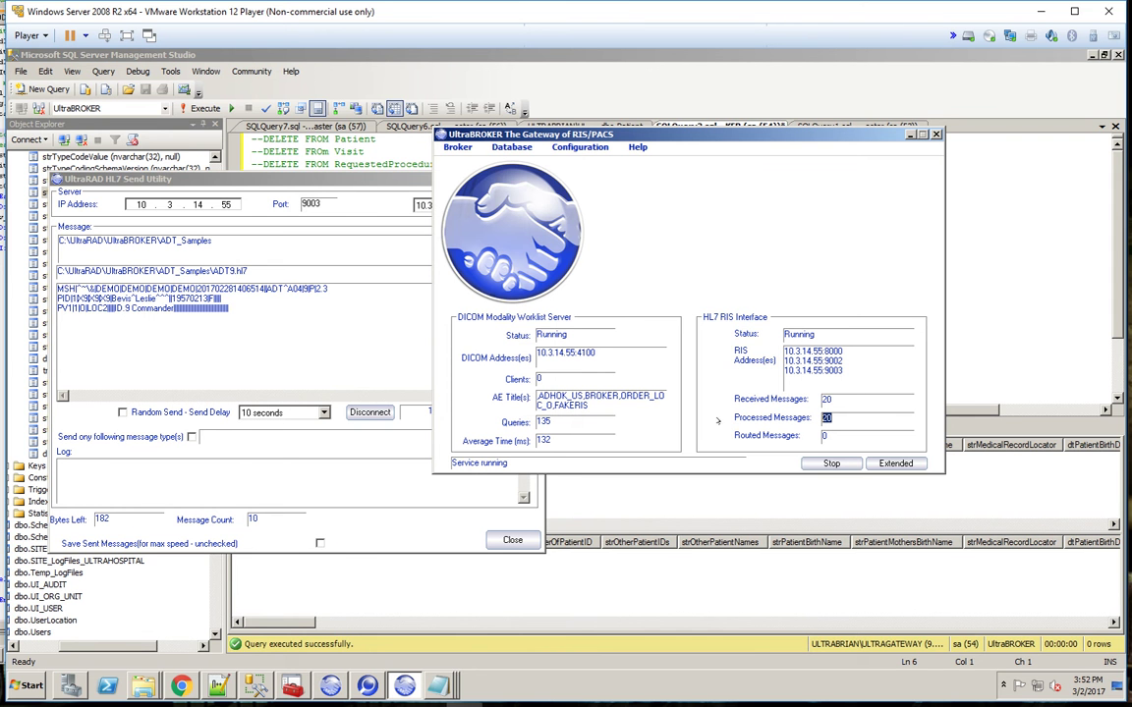
{"action": "left_click", "coordinate": [511, 148]}
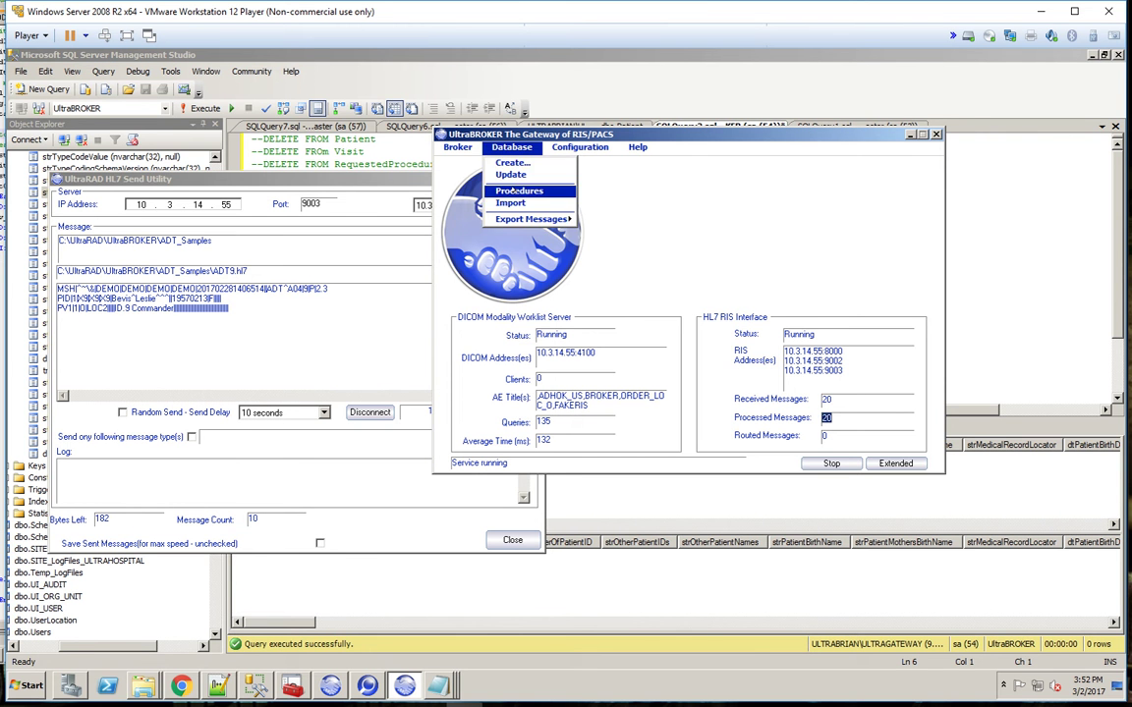
{"action": "left_click", "coordinate": [516, 186]}
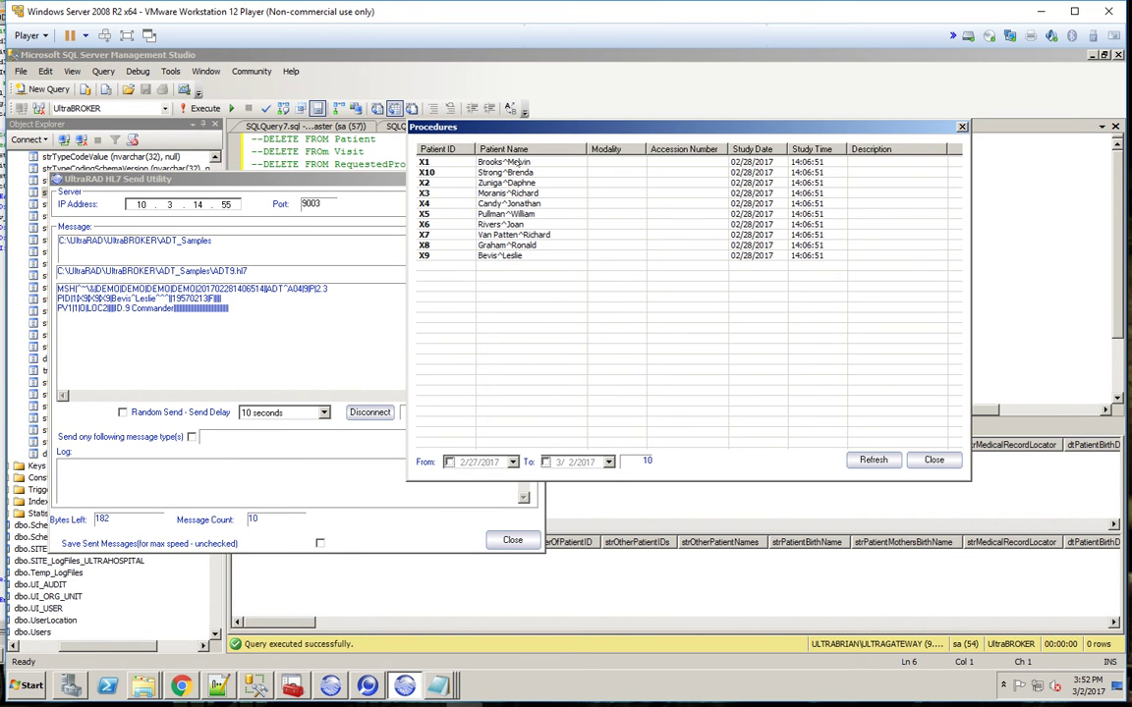
{"action": "left_click", "coordinate": [481, 161]}
{"action": "left_click_drag", "start_coordinate": [498, 180], "coordinate": [503, 227]}
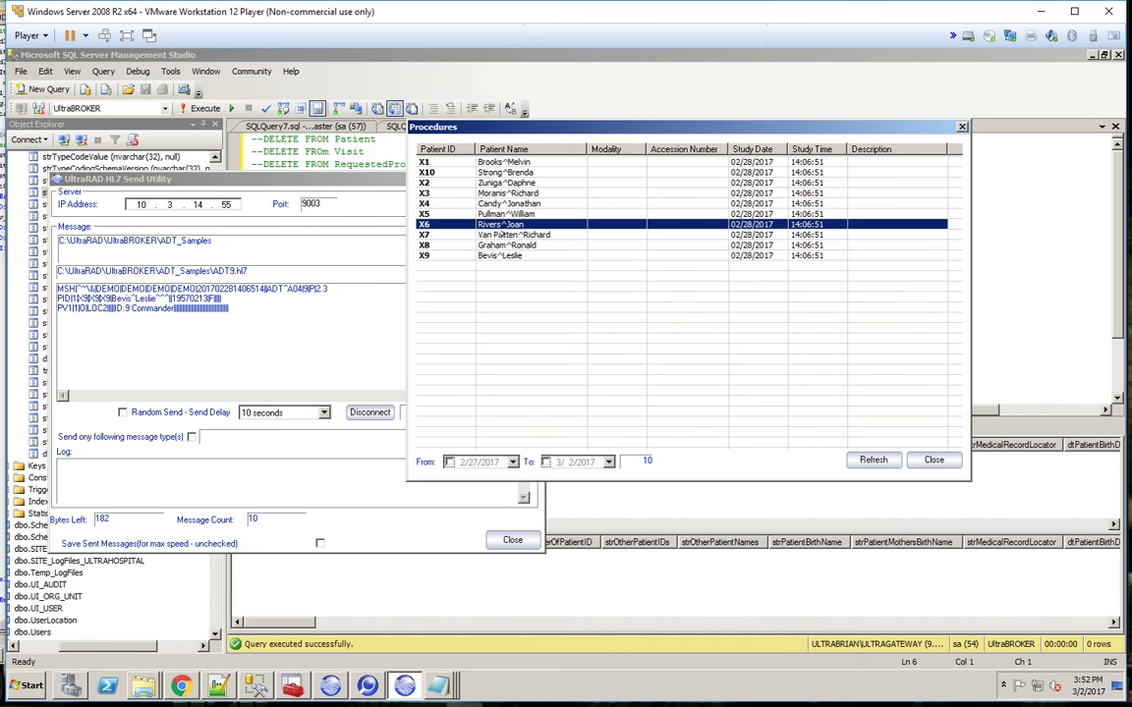
{"action": "left_click", "coordinate": [653, 187]}
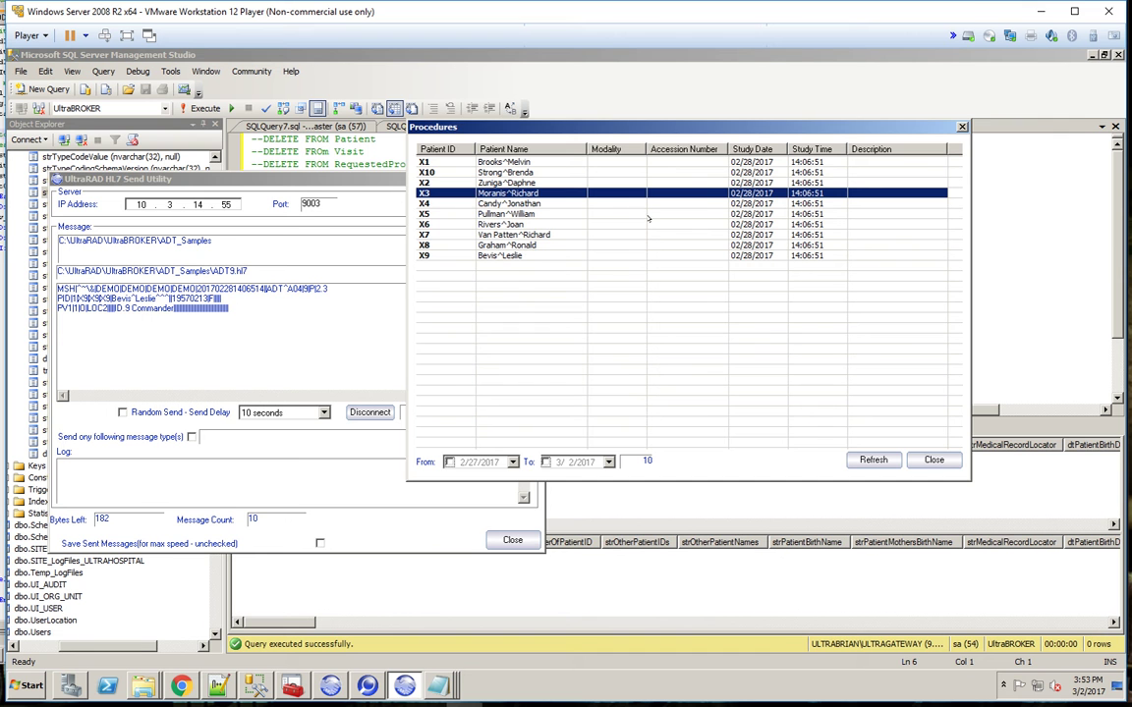
Step: Switch to the UltraRAD Worklist Client and query the broker for all worklist entries
{"action": "left_click", "coordinate": [401, 543]}
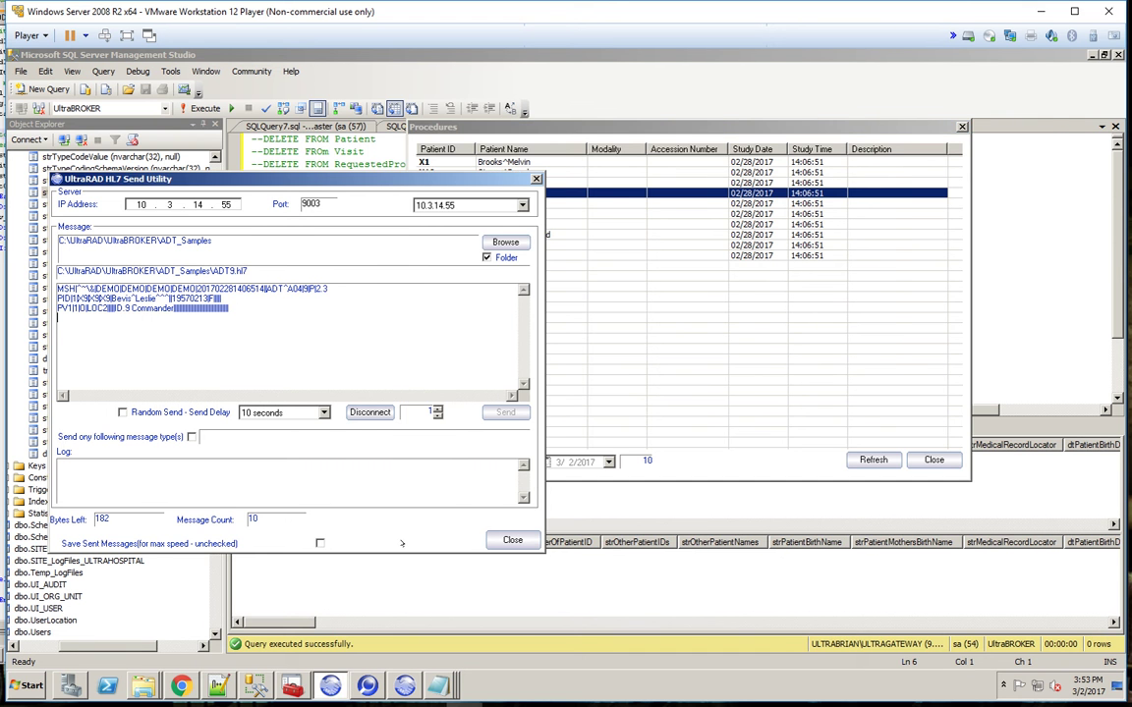
{"action": "left_click", "coordinate": [368, 686]}
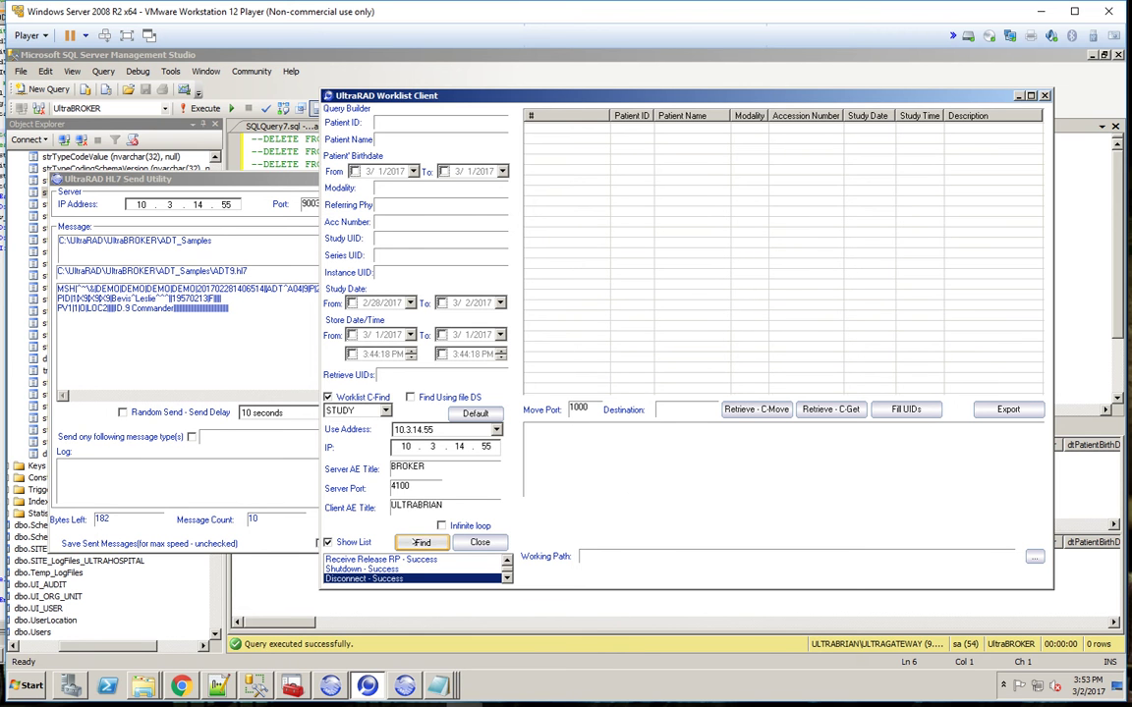
{"action": "left_click", "coordinate": [421, 542]}
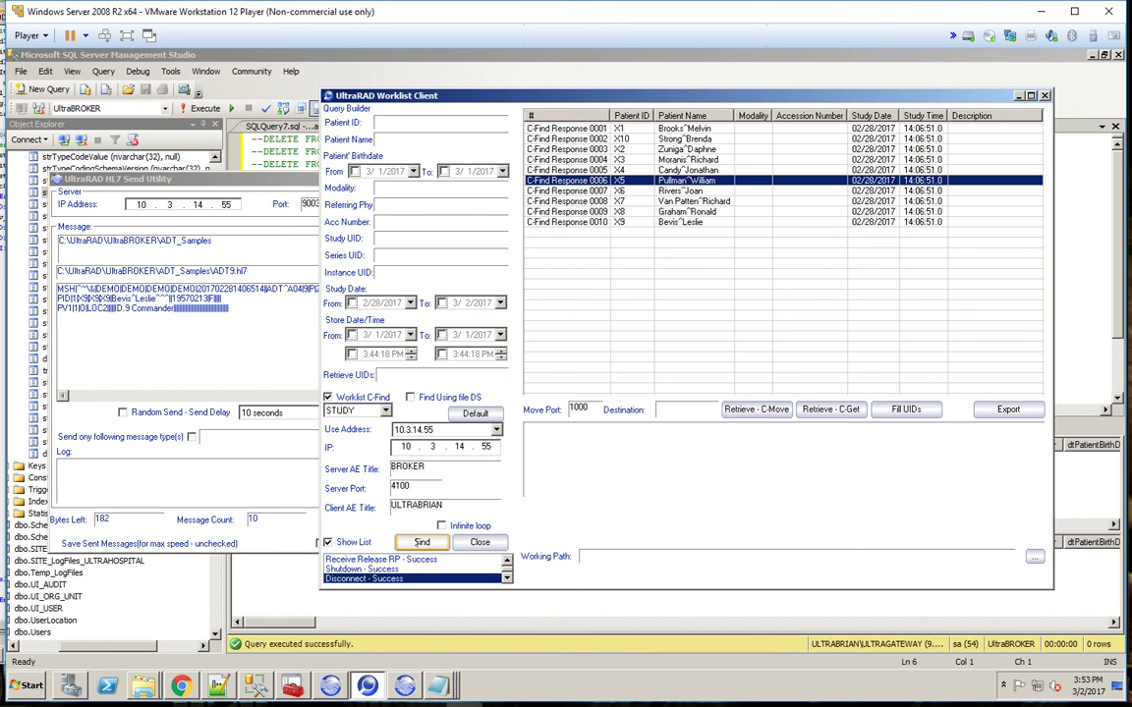
Step: Examine the patient tags of C-Find Response 0004 outside the list view, then rerun the query and restore the list view
{"action": "left_click", "coordinate": [353, 543]}
{"action": "double_click", "coordinate": [551, 149]}
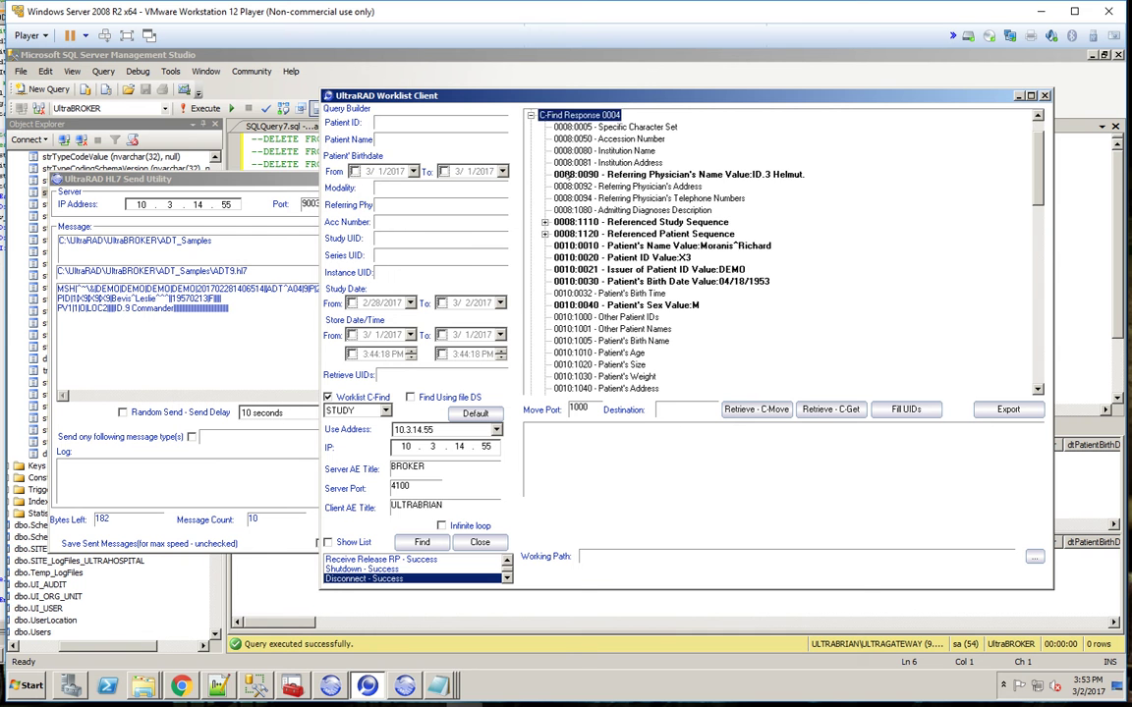
{"action": "left_click", "coordinate": [655, 269]}
{"action": "left_click", "coordinate": [655, 235]}
{"action": "left_click", "coordinate": [655, 280]}
{"action": "scroll", "coordinate": [655, 285], "scroll_direction": "down", "scroll_amount": 10}
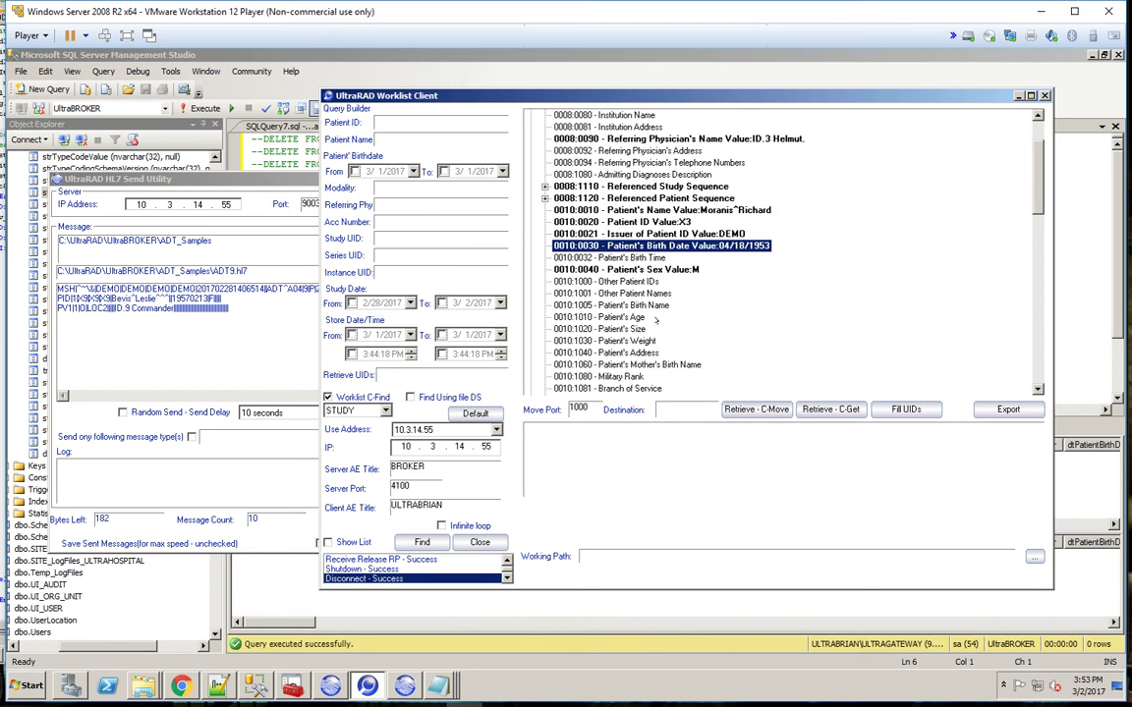
{"action": "scroll", "coordinate": [655, 319], "scroll_direction": "up", "scroll_amount": 12}
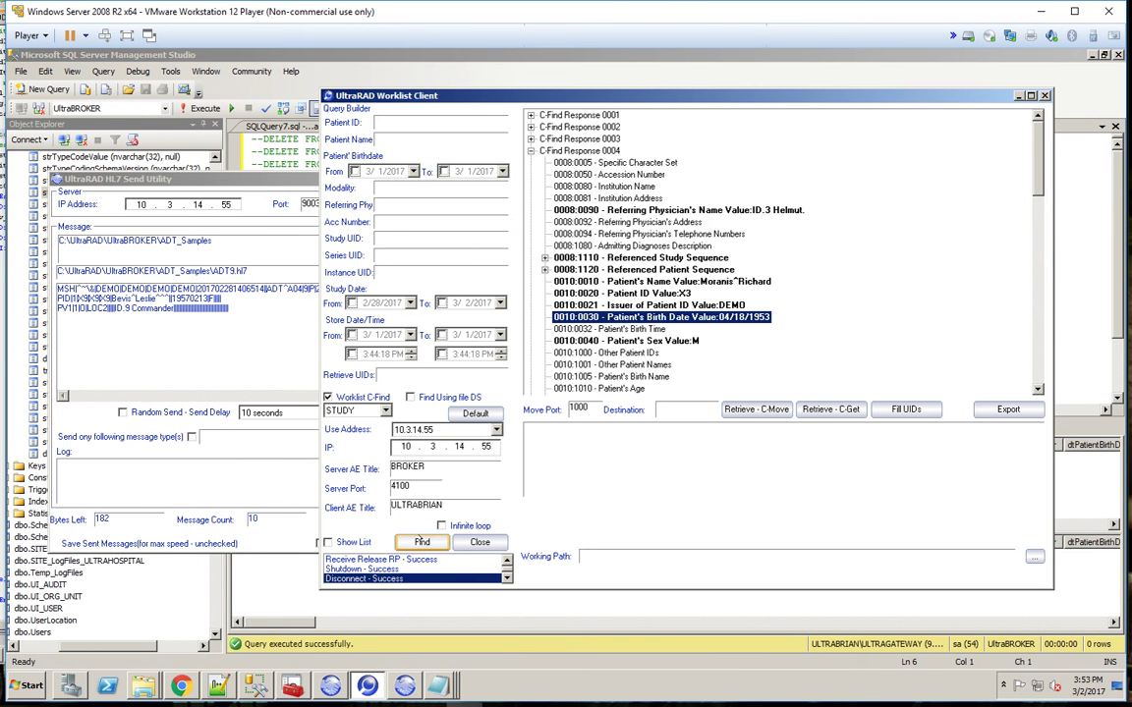
{"action": "left_click", "coordinate": [424, 542]}
{"action": "left_click", "coordinate": [327, 542]}
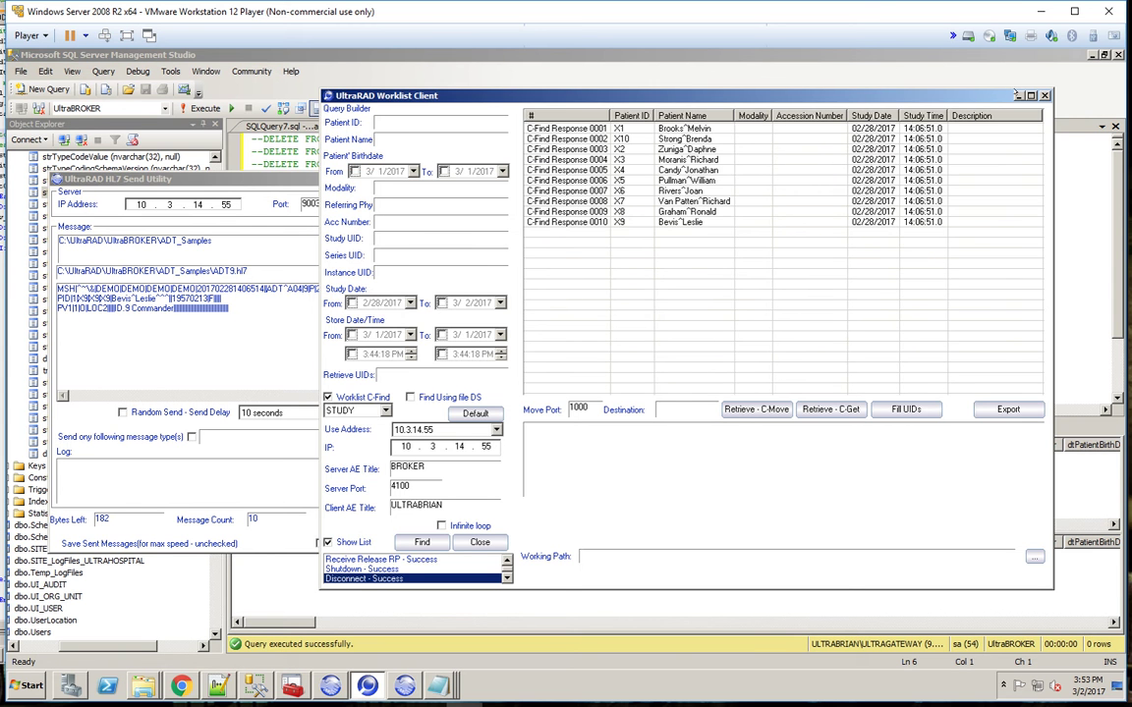
Step: Minimize the Worklist Client and close both the HL7 Send Utility and the Procedures list
{"action": "left_click", "coordinate": [1019, 96]}
{"action": "left_click", "coordinate": [660, 343]}
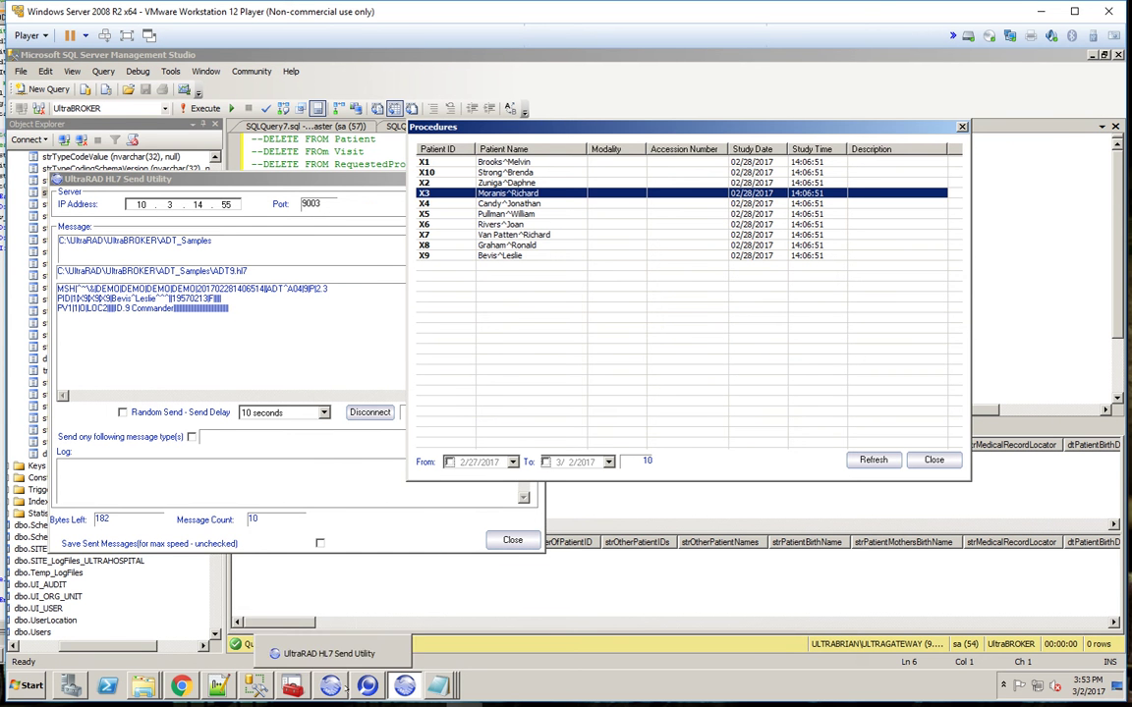
{"action": "left_click", "coordinate": [331, 686]}
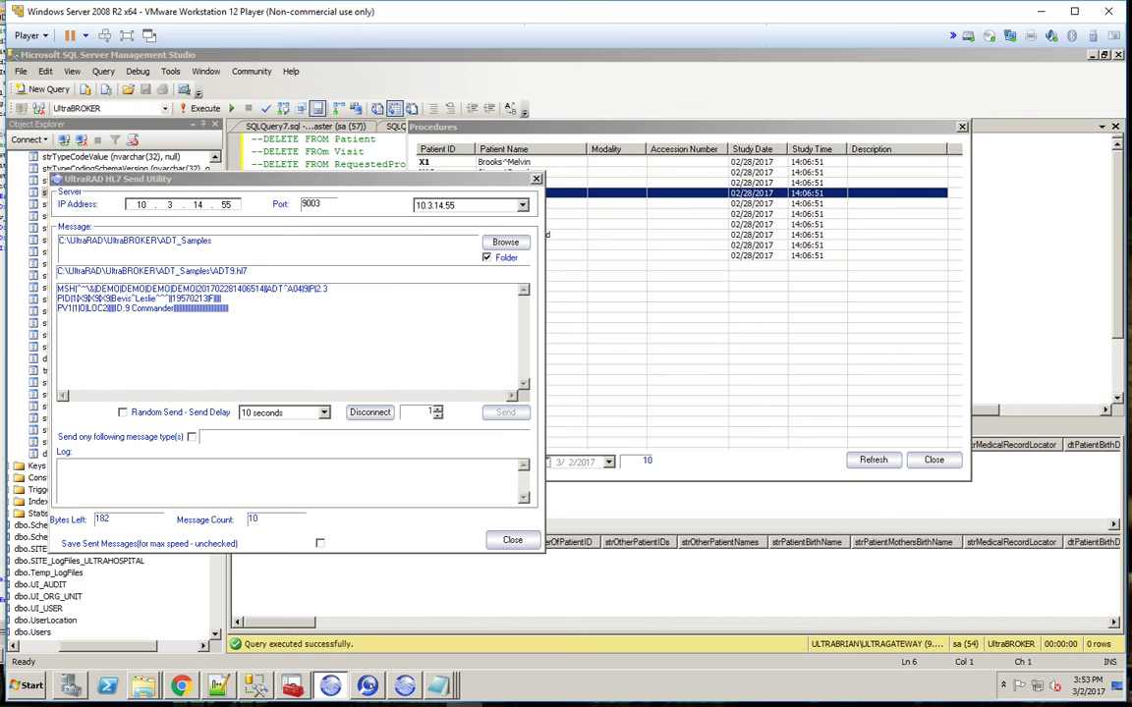
{"action": "left_click", "coordinate": [535, 178]}
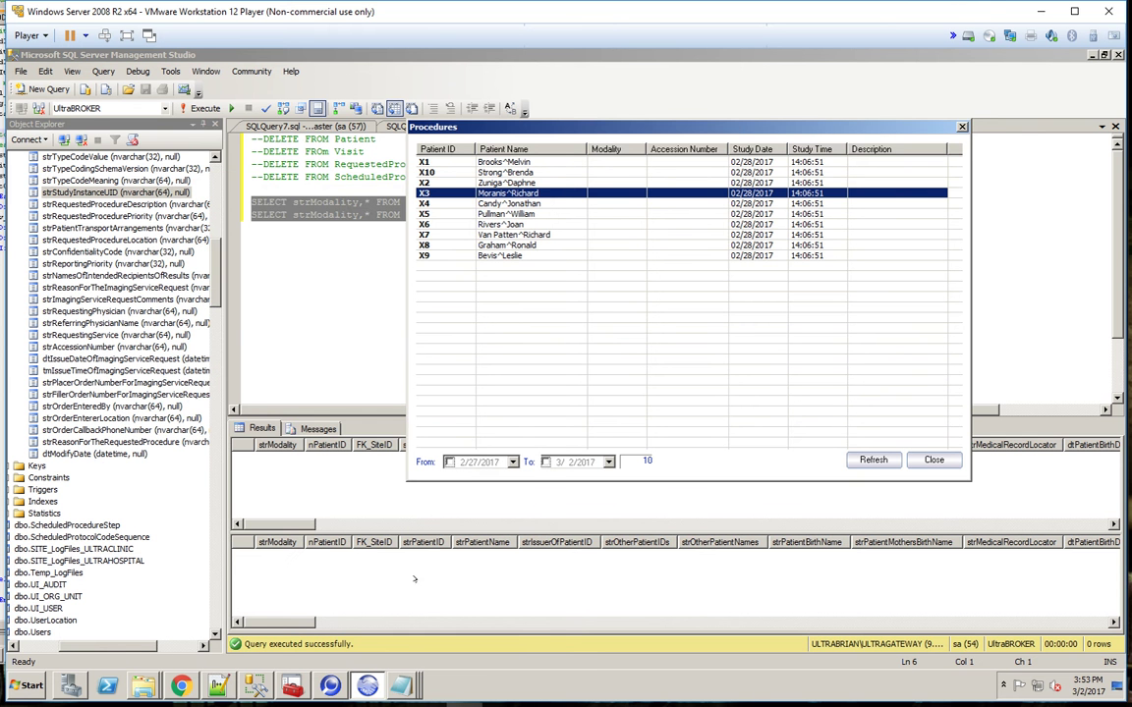
{"action": "left_click", "coordinate": [933, 459]}
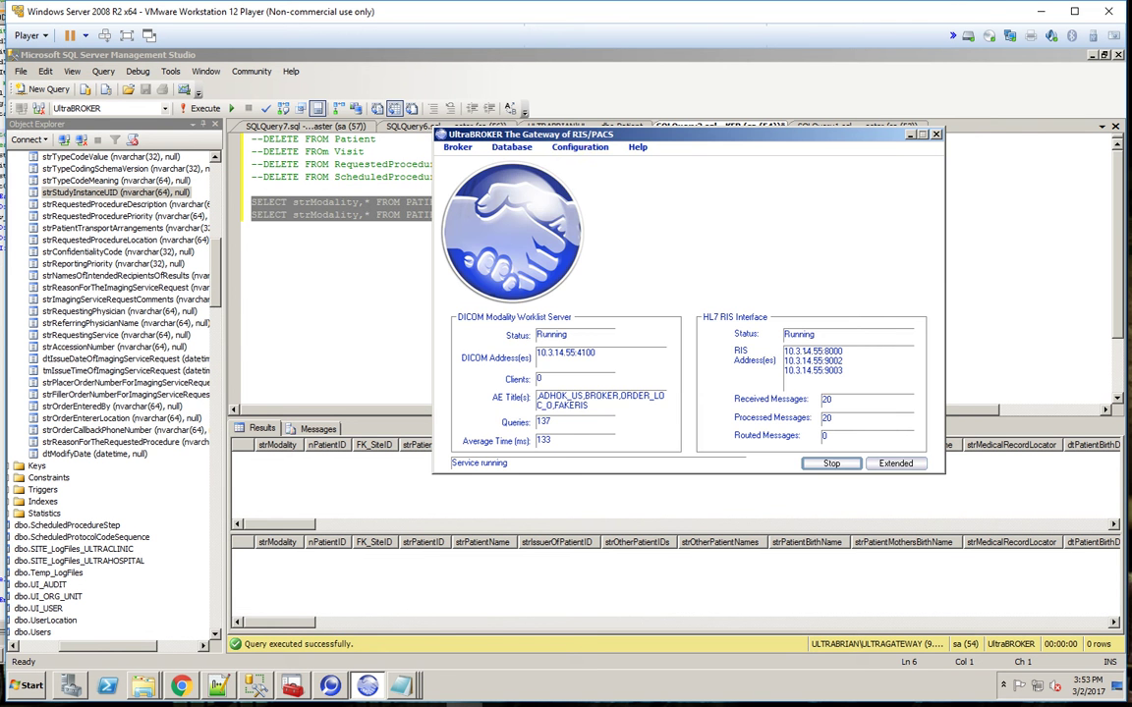
Step: Open the AE titles and workflows setup in UltraBROKER's DICOM settings and compare the query views of BROKER and ADHOK_US
{"action": "left_click", "coordinate": [589, 147]}
{"action": "left_click", "coordinate": [574, 160]}
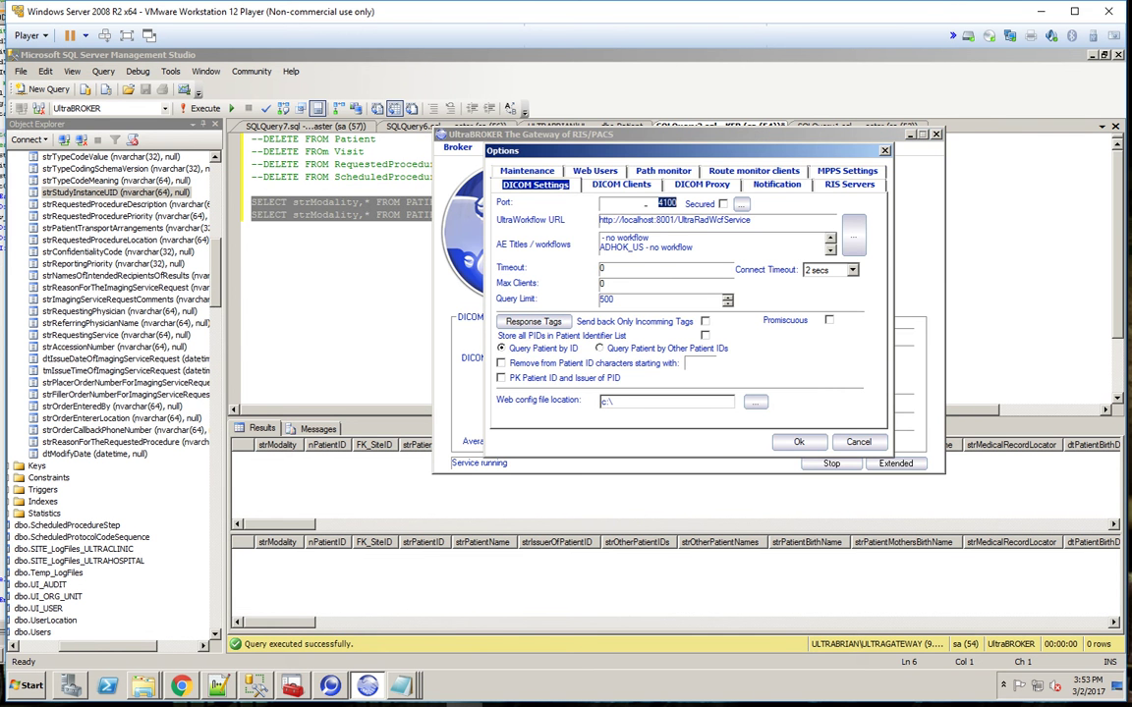
{"action": "left_click", "coordinate": [850, 234]}
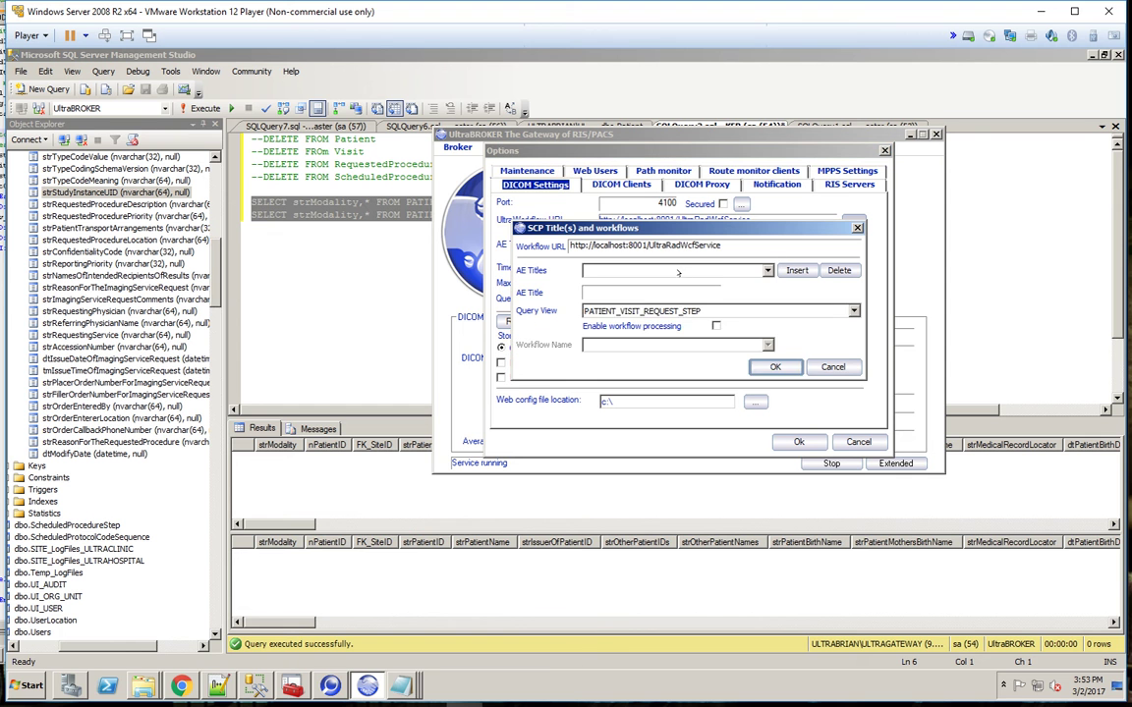
{"action": "left_click", "coordinate": [671, 271]}
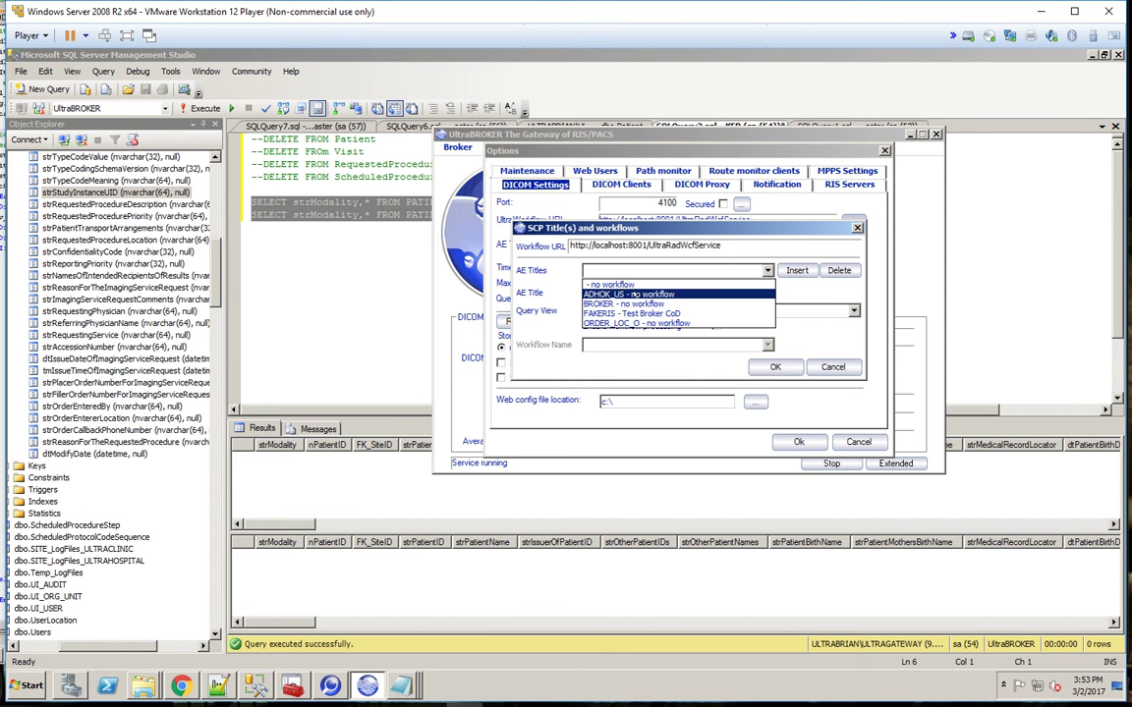
{"action": "left_click", "coordinate": [637, 304]}
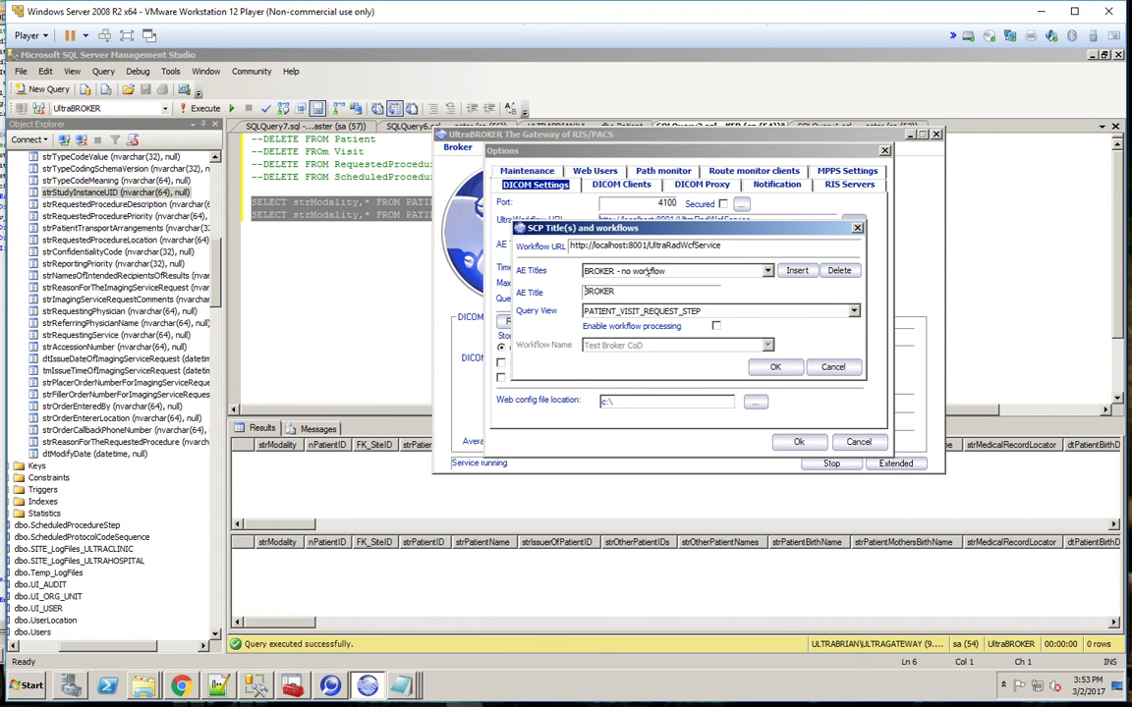
{"action": "left_click", "coordinate": [646, 271]}
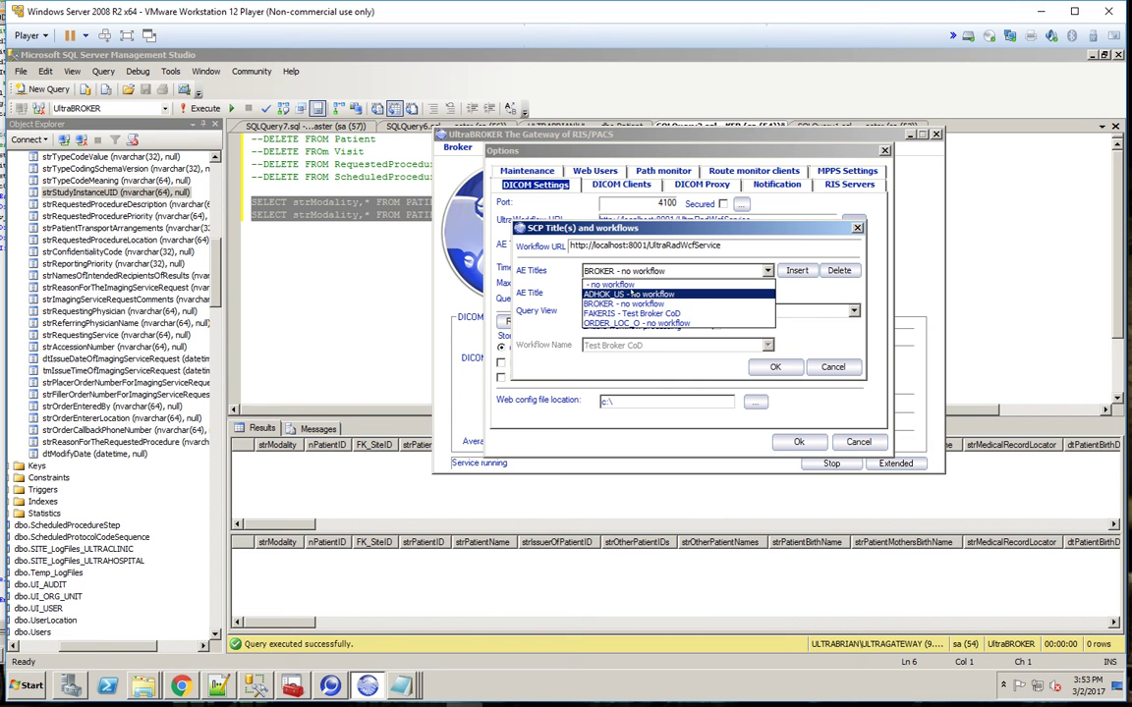
{"action": "left_click", "coordinate": [630, 293]}
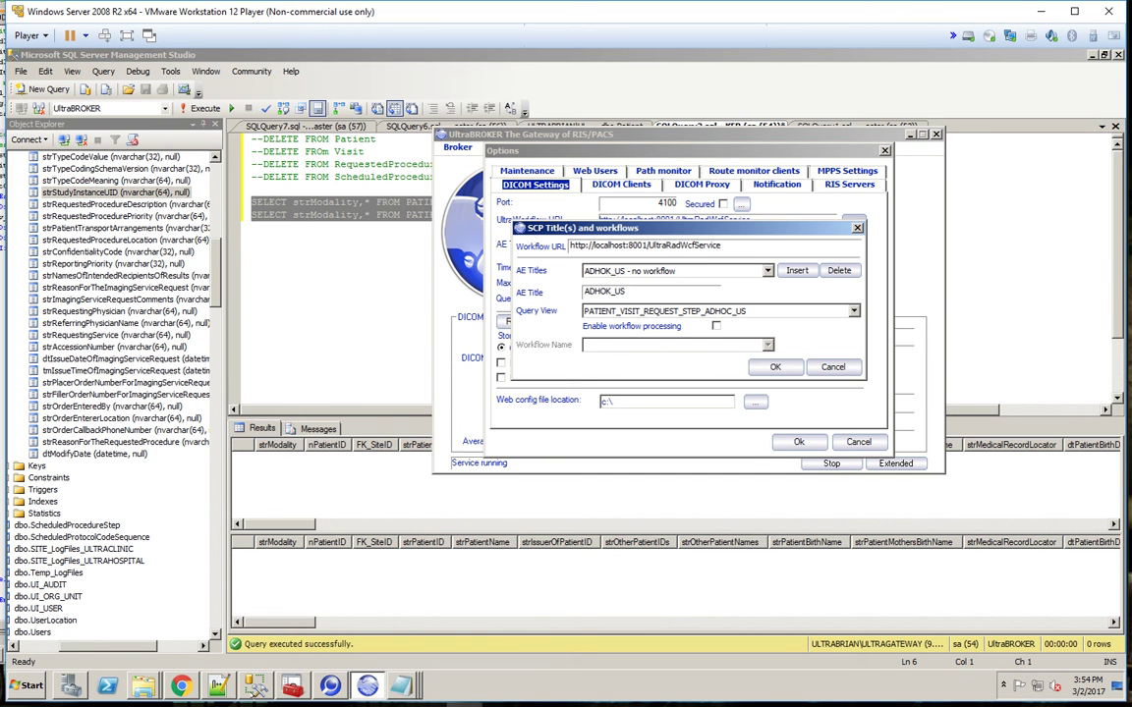
Step: Switch to SQL Server Management Studio and run the PATIENT_VISIT_REQUEST_STEP query, followed by the PATIENT_VISIT_REQUEST_STEP_ADHOC_US query, comparing their modality values
{"action": "left_click", "coordinate": [255, 686]}
{"action": "left_click_drag", "start_coordinate": [562, 214], "coordinate": [252, 214]}
{"action": "left_click", "coordinate": [202, 108]}
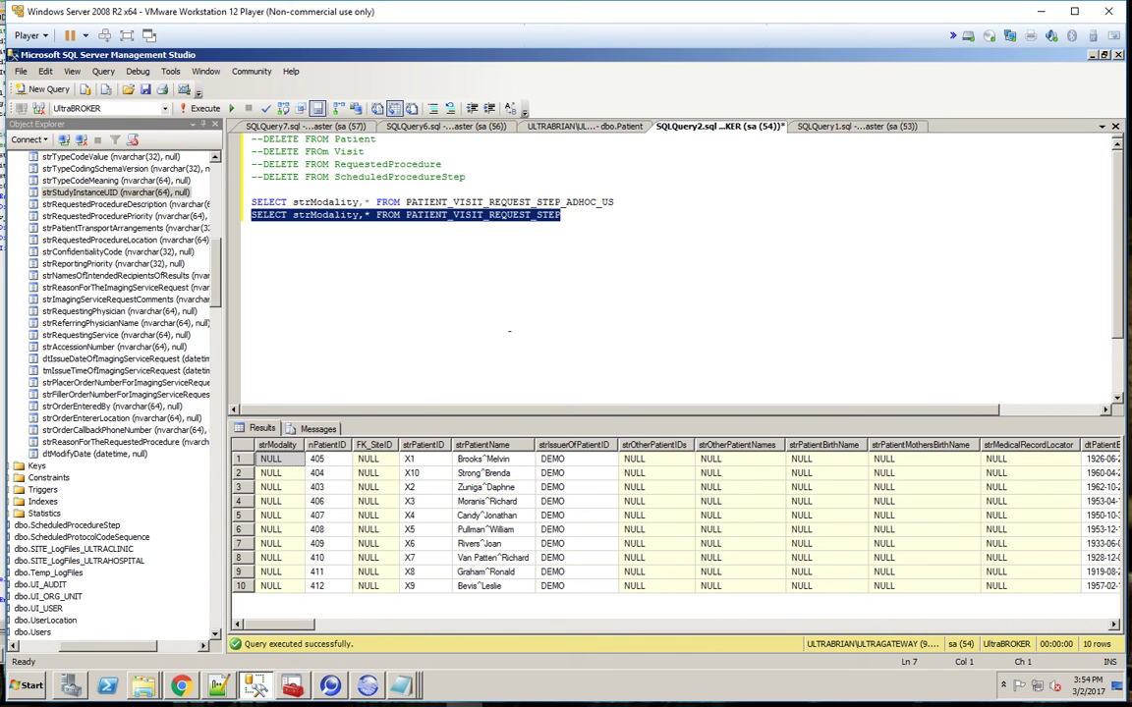
{"action": "left_click_drag", "start_coordinate": [614, 202], "coordinate": [252, 202]}
{"action": "left_click", "coordinate": [206, 108]}
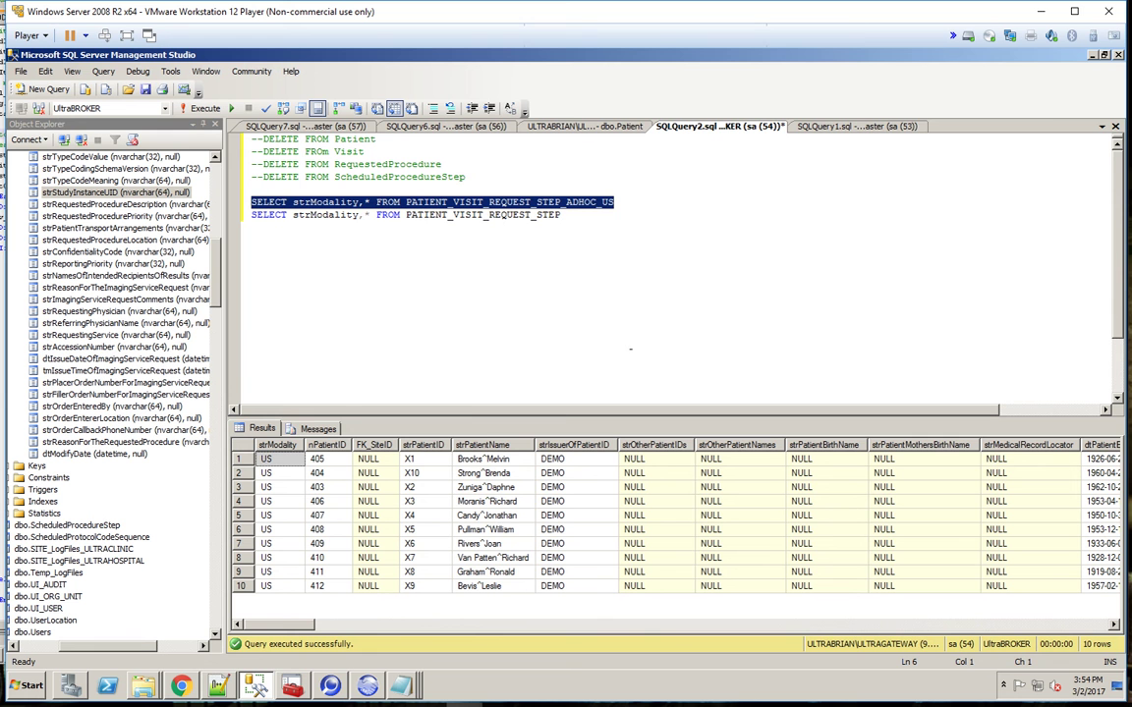
Step: Switch to the UltraRAD Worklist Client, set the server AE title to ADHOK_US and query the worklist
{"action": "key", "text": "alt+Tab"}
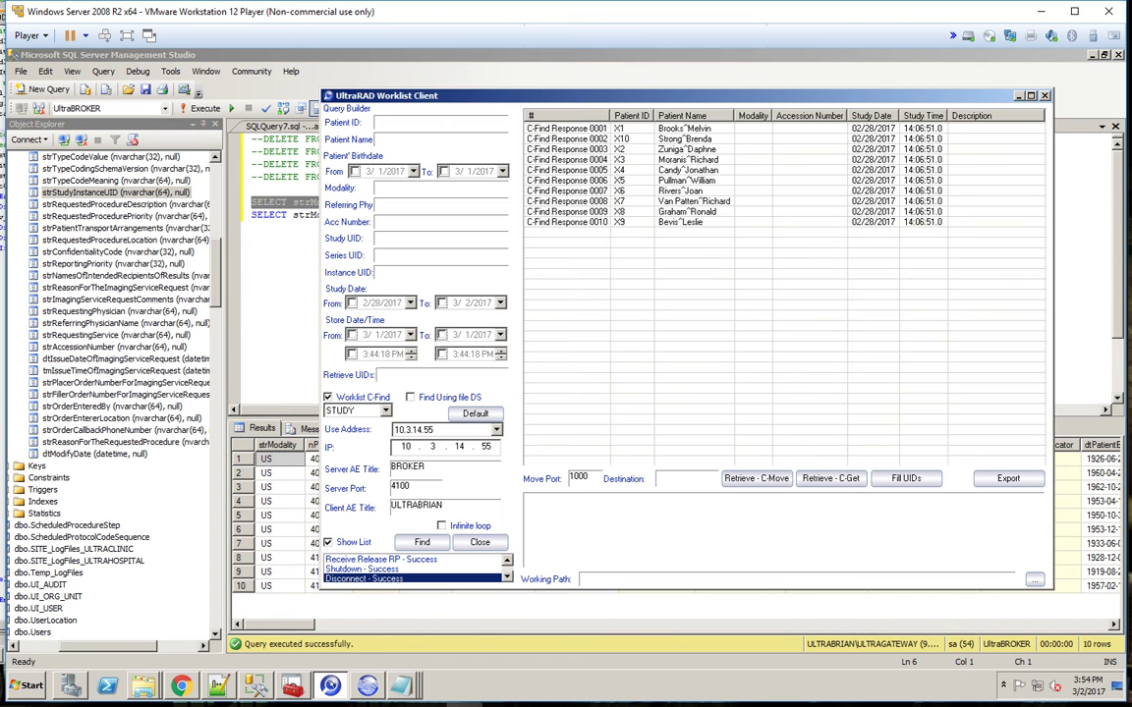
{"action": "double_click", "coordinate": [434, 466]}
{"action": "type", "text": "ADHOK_US"}
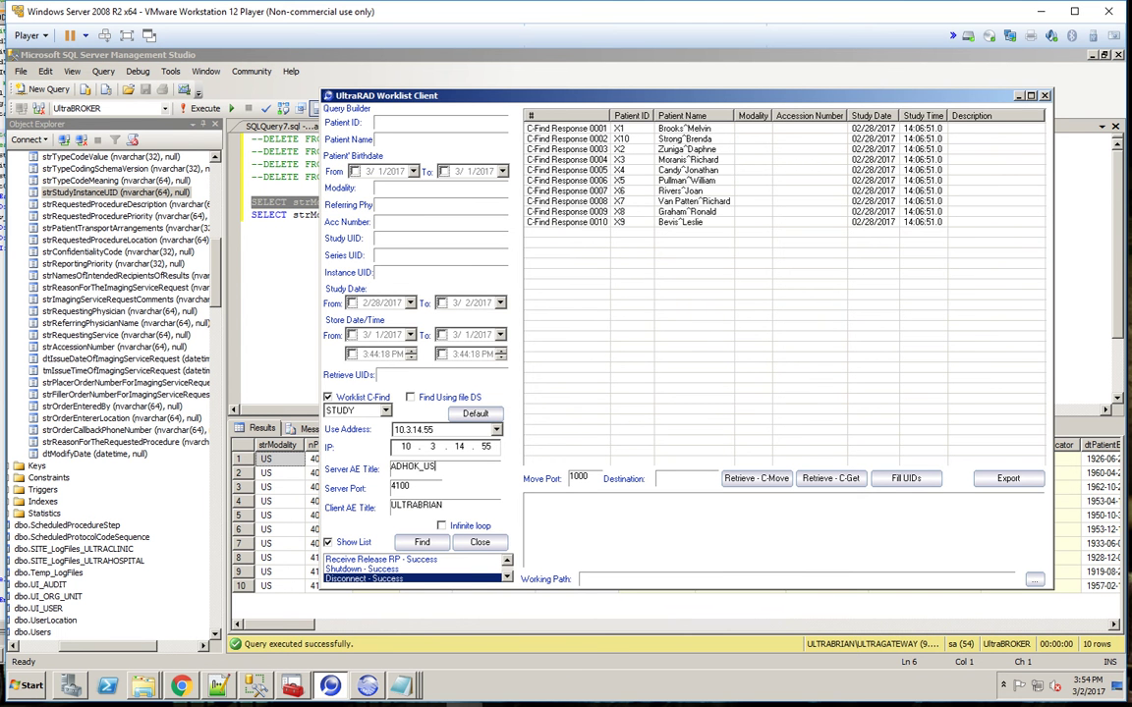
{"action": "left_click", "coordinate": [421, 543]}
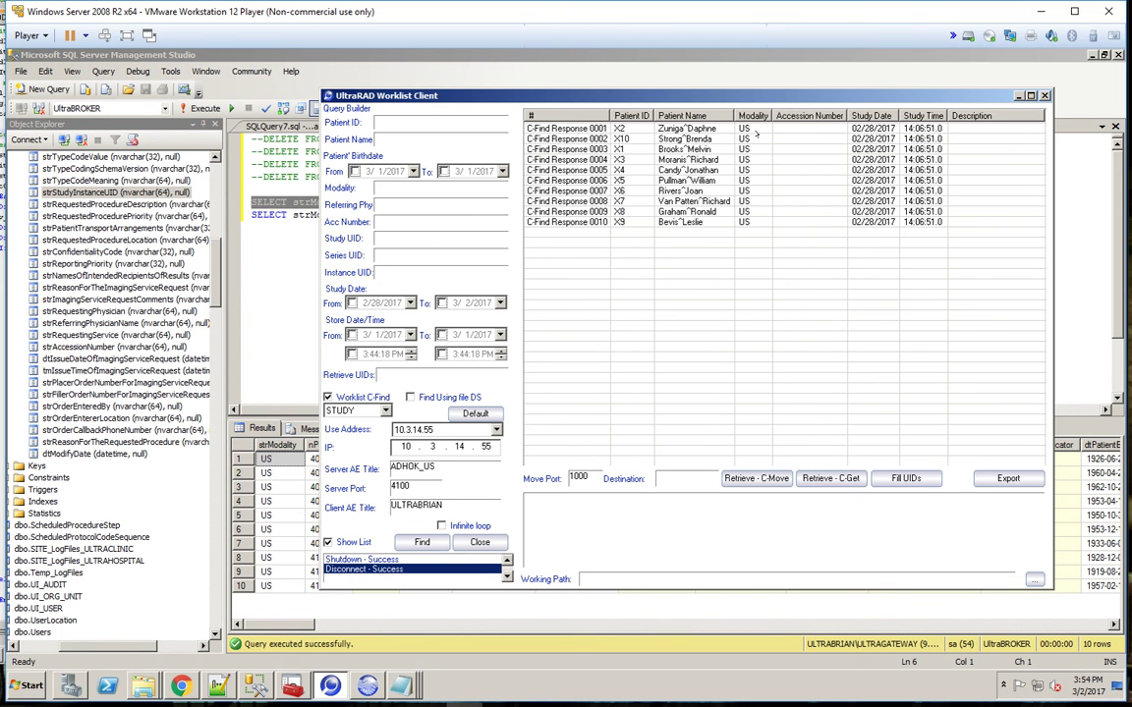
Step: Examine the modality, description and accession number columns across the returned C-Find responses
{"action": "left_click", "coordinate": [745, 190]}
{"action": "left_click", "coordinate": [745, 148]}
{"action": "left_click", "coordinate": [745, 202]}
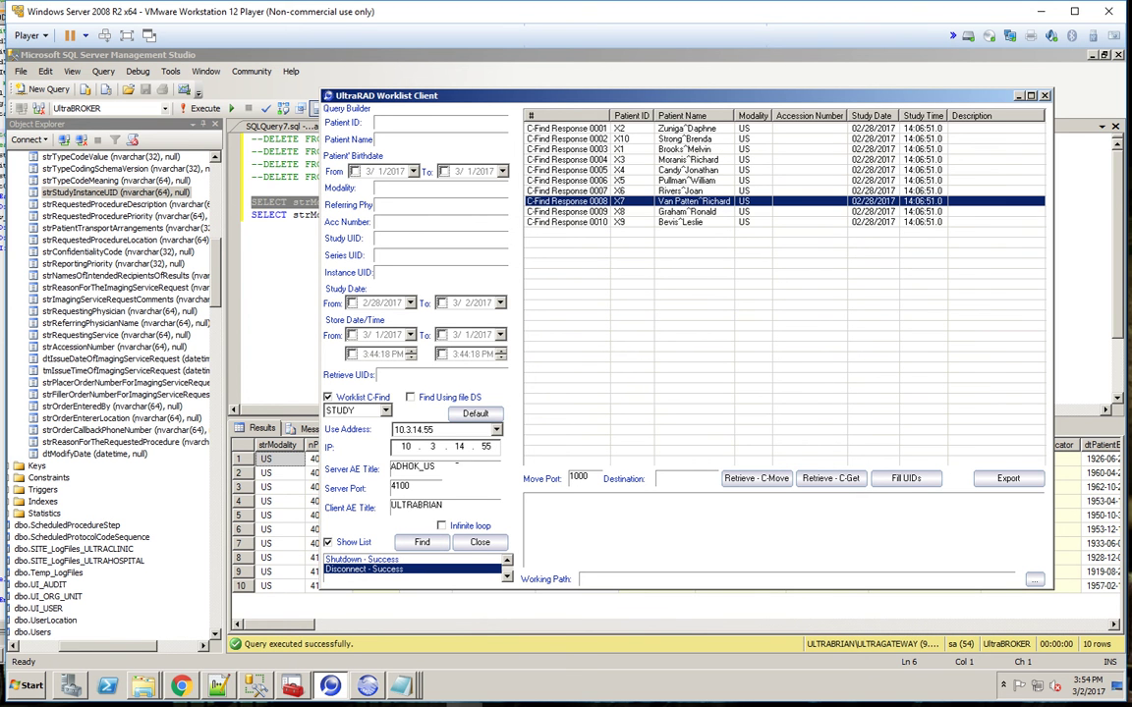
{"action": "left_click", "coordinate": [450, 466]}
{"action": "left_click", "coordinate": [1002, 141]}
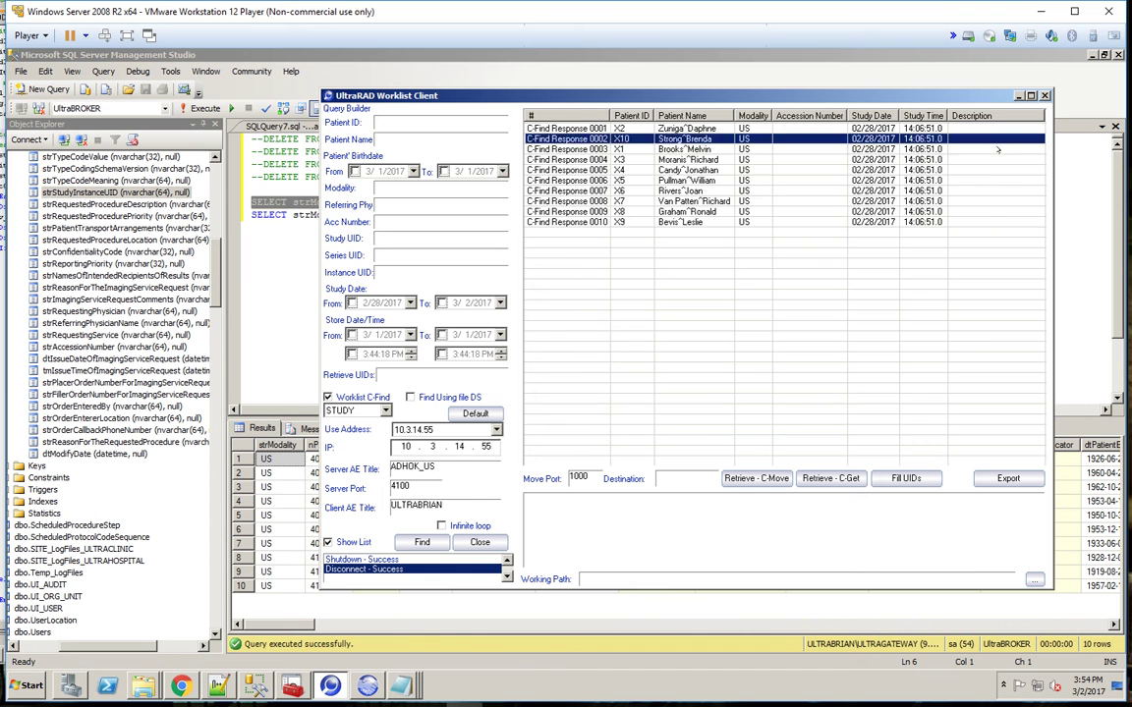
{"action": "left_click", "coordinate": [985, 222]}
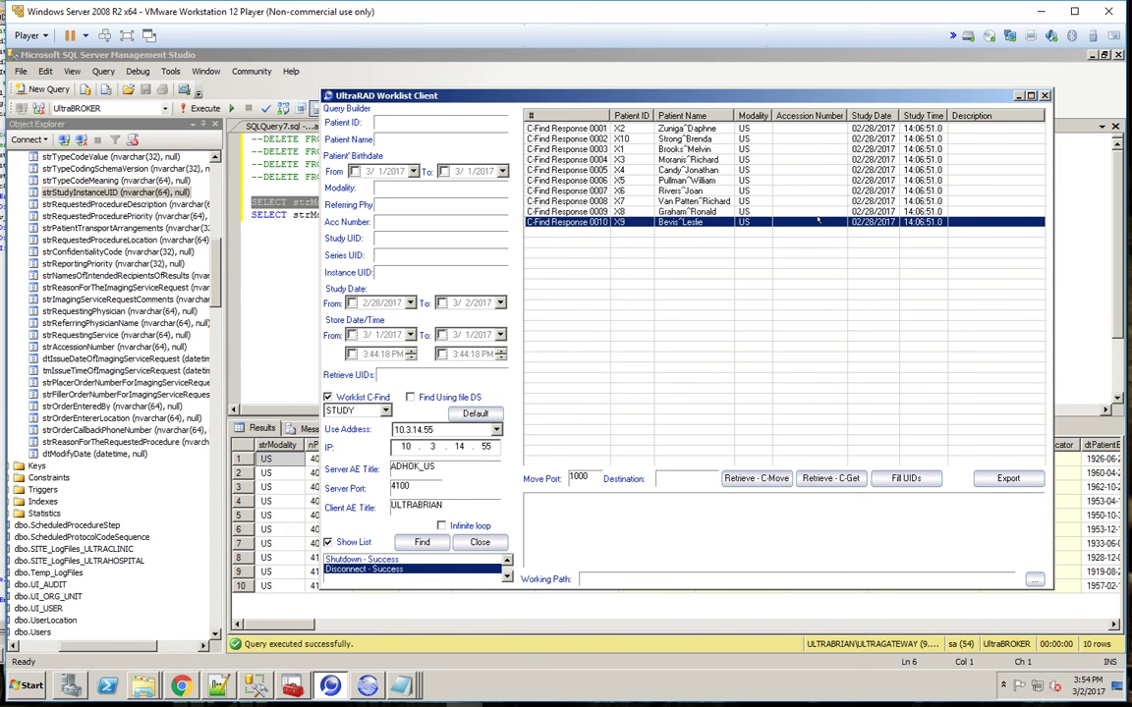
{"action": "left_click", "coordinate": [807, 180]}
{"action": "left_click", "coordinate": [811, 138]}
{"action": "left_click", "coordinate": [816, 211]}
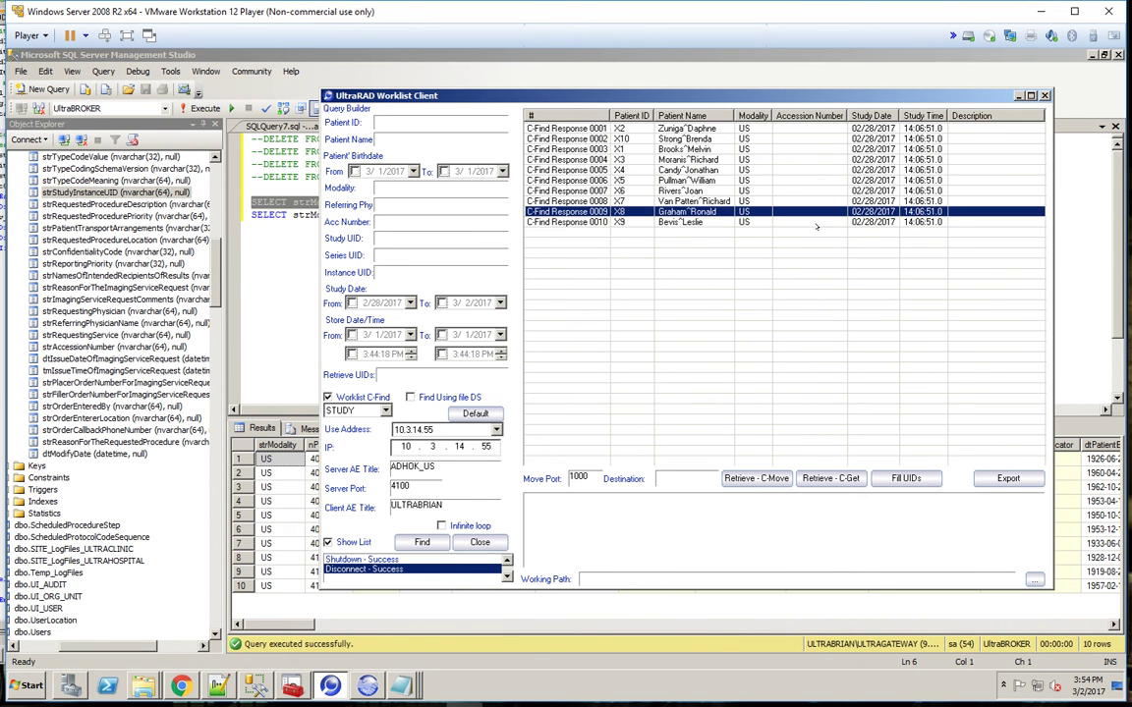
{"action": "left_click", "coordinate": [811, 226]}
{"action": "left_click", "coordinate": [812, 139]}
{"action": "left_click", "coordinate": [825, 236]}
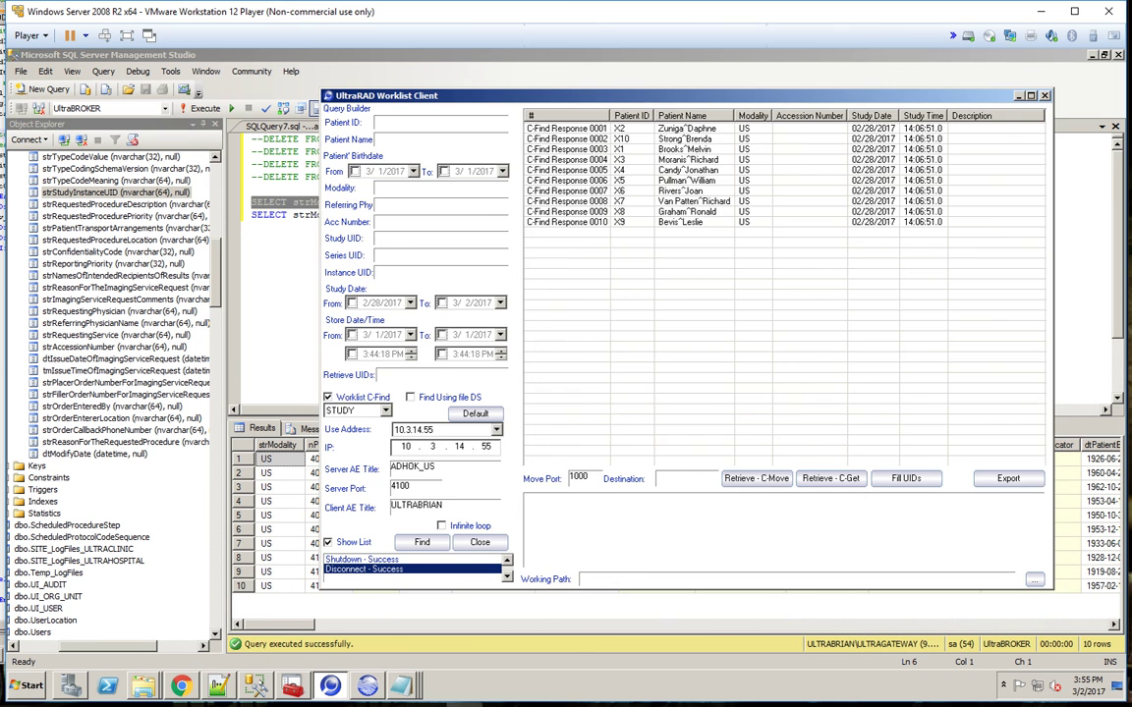
Step: Switch to SQL Server Management Studio and collapse the dbo.RequestedProcedure table and its columns in the object tree
{"action": "left_click", "coordinate": [235, 617]}
{"action": "scroll", "coordinate": [108, 393], "scroll_direction": "up", "scroll_amount": 7}
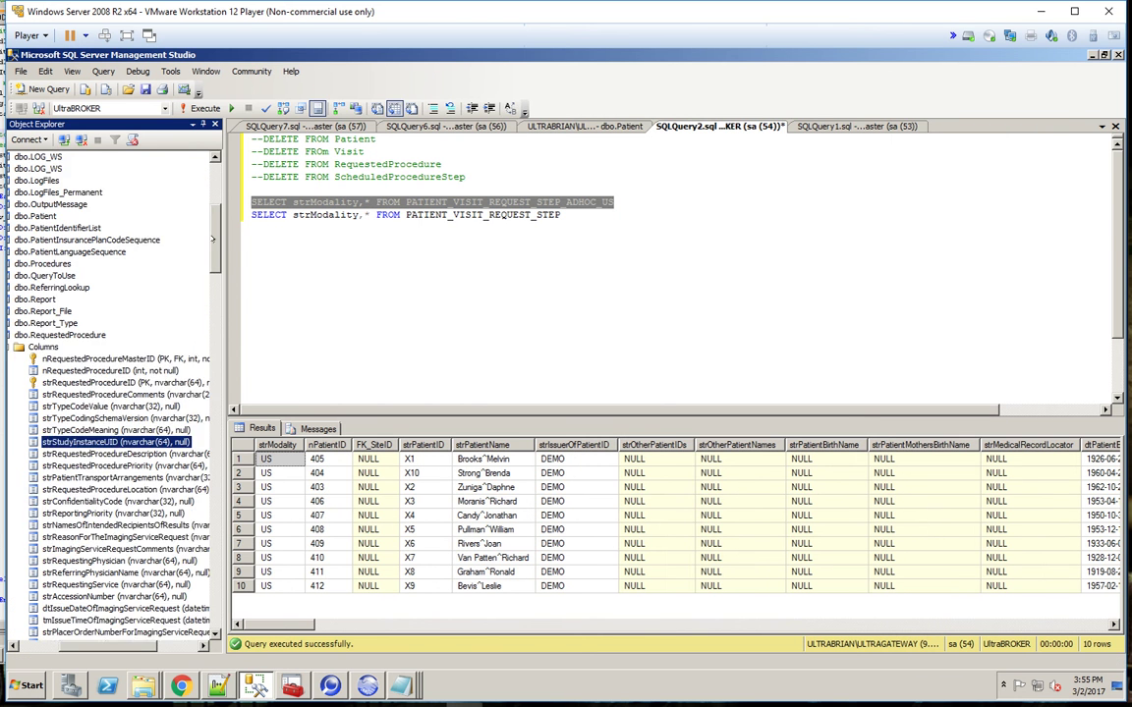
{"action": "left_click_drag", "start_coordinate": [212, 239], "coordinate": [212, 211]}
{"action": "left_click", "coordinate": [43, 537]}
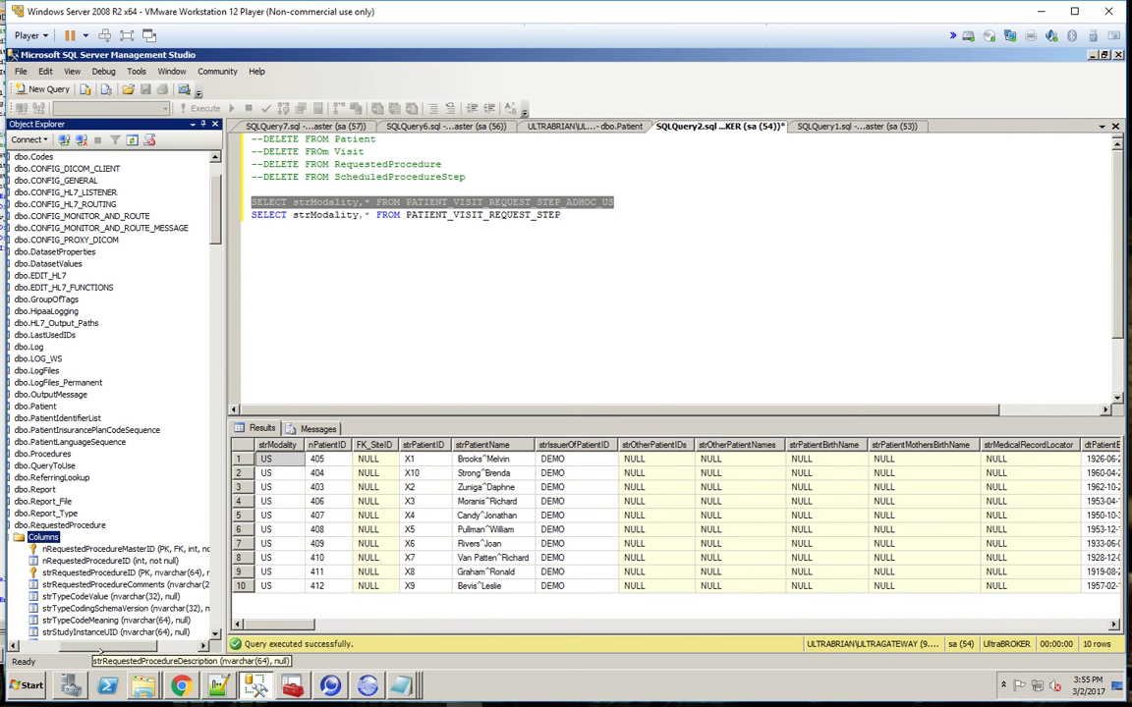
{"action": "left_click_drag", "start_coordinate": [100, 646], "coordinate": [41, 645]}
{"action": "left_click", "coordinate": [86, 538]}
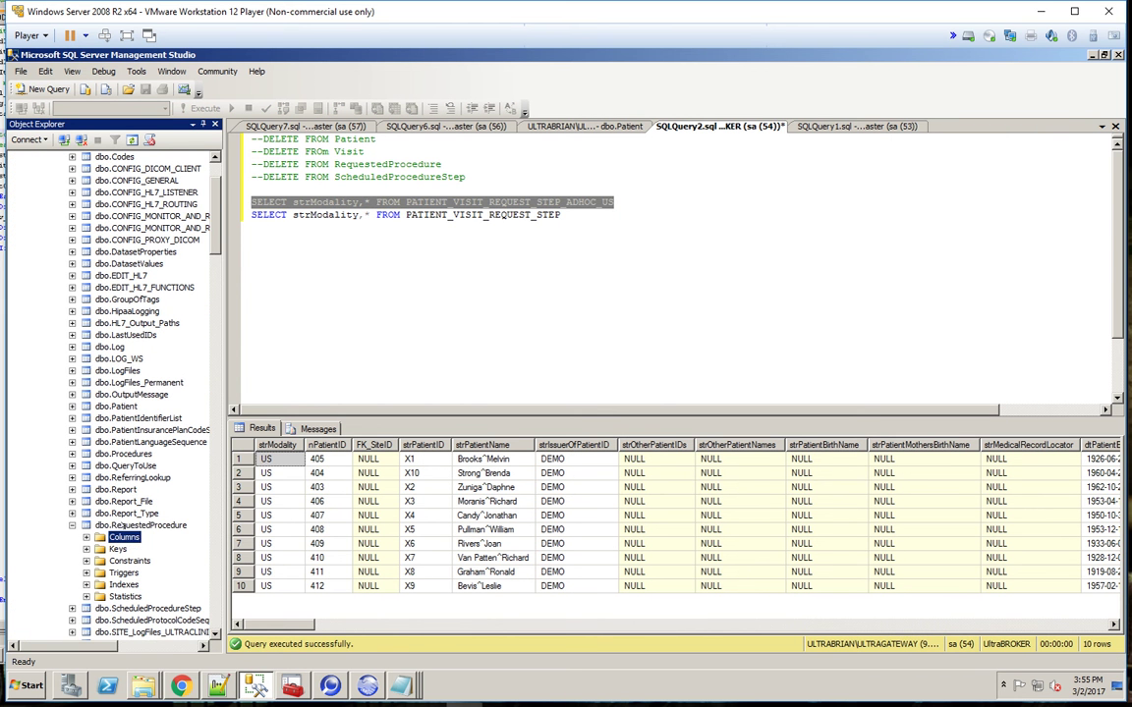
{"action": "key", "text": "Left"}
{"action": "key", "text": "Left"}
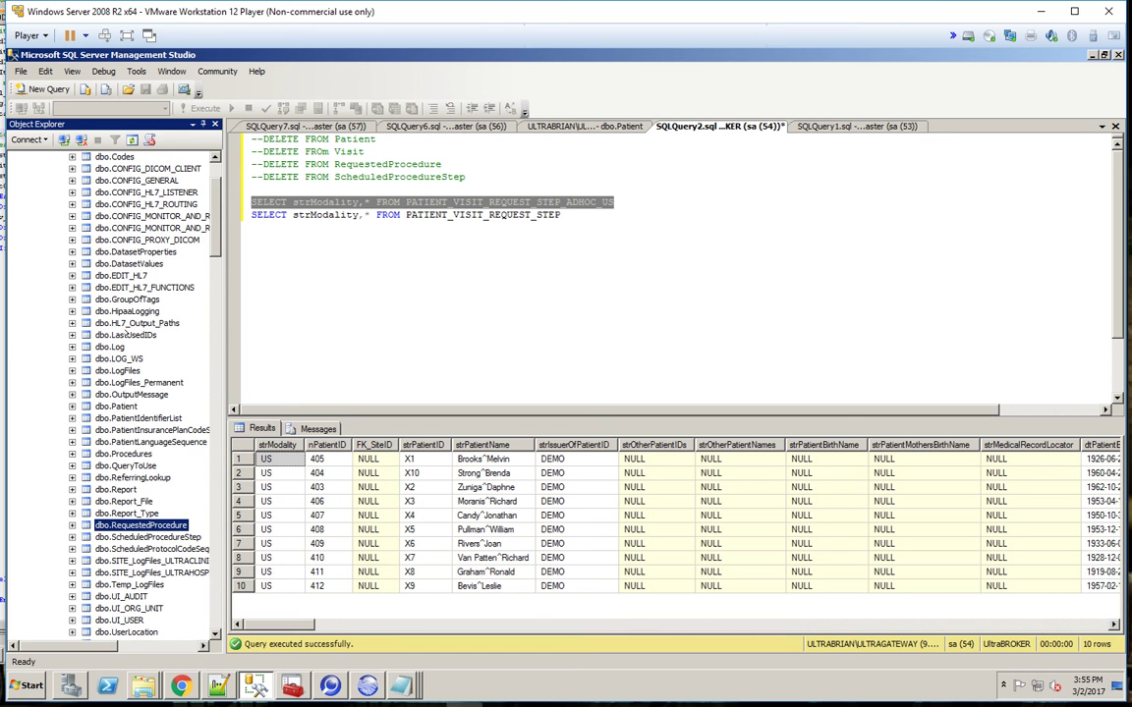
Step: Collapse UltraBROKER's table list and select the top 1000 rows of the Fake_HIS database's dbo.Patient table
{"action": "scroll", "coordinate": [127, 334], "scroll_direction": "up", "scroll_amount": 2}
{"action": "left_click", "coordinate": [58, 215]}
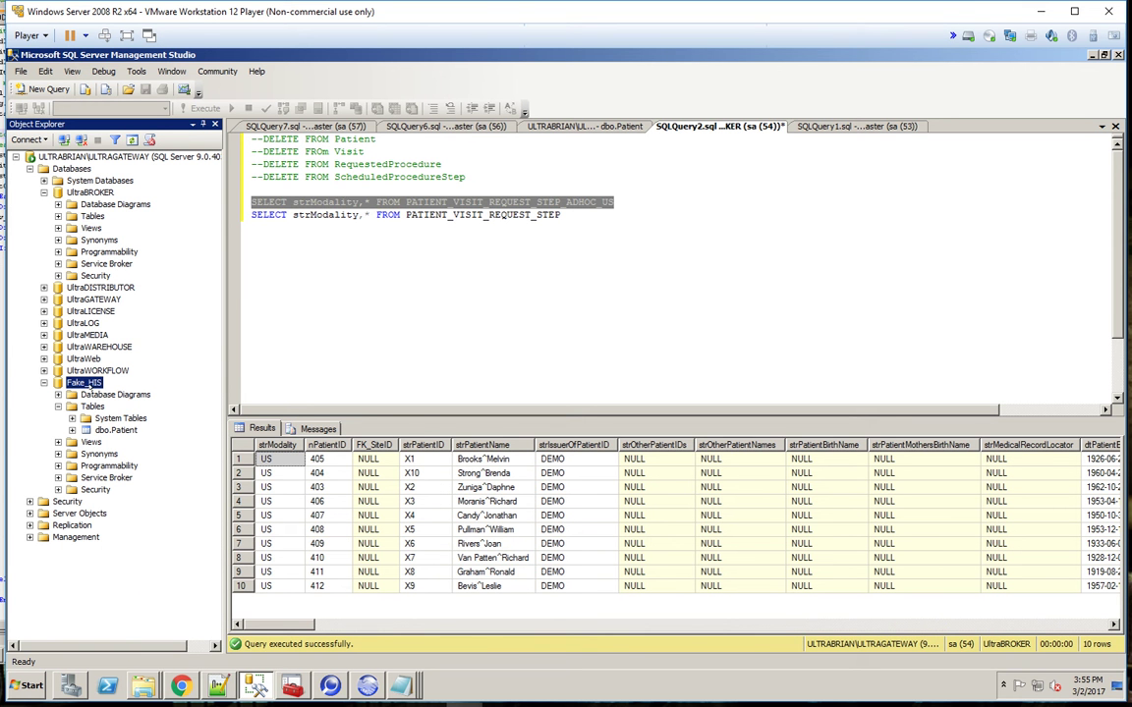
{"action": "left_click", "coordinate": [102, 430]}
{"action": "right_click", "coordinate": [102, 430]}
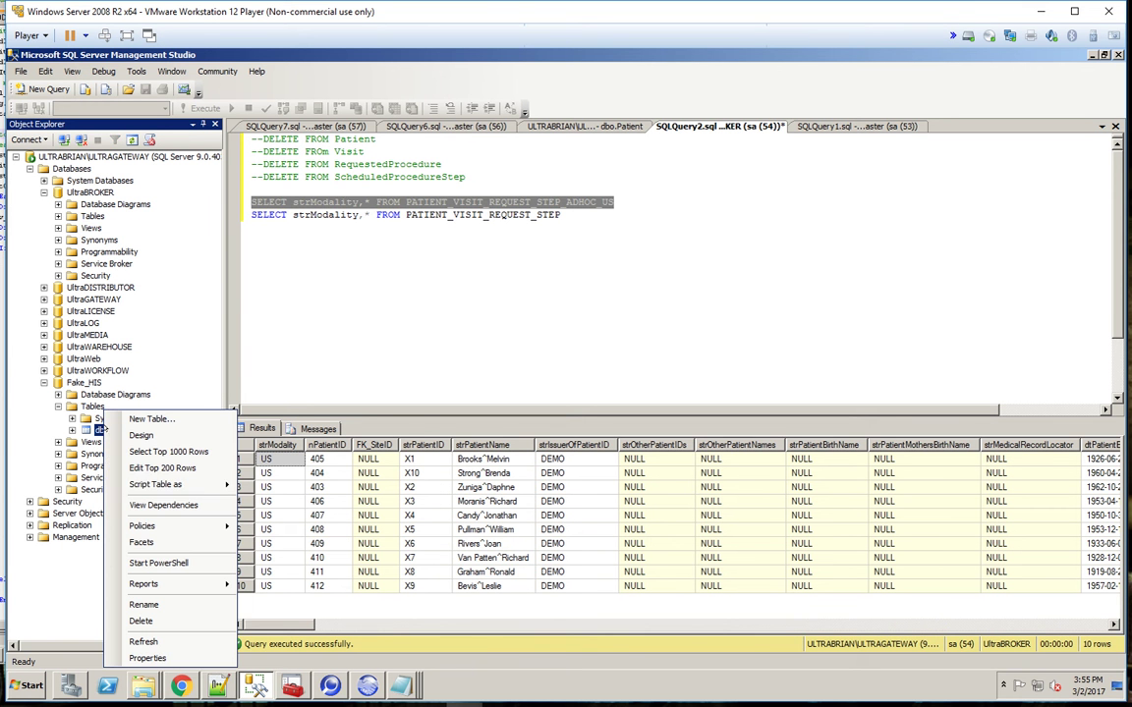
{"action": "left_click", "coordinate": [169, 452]}
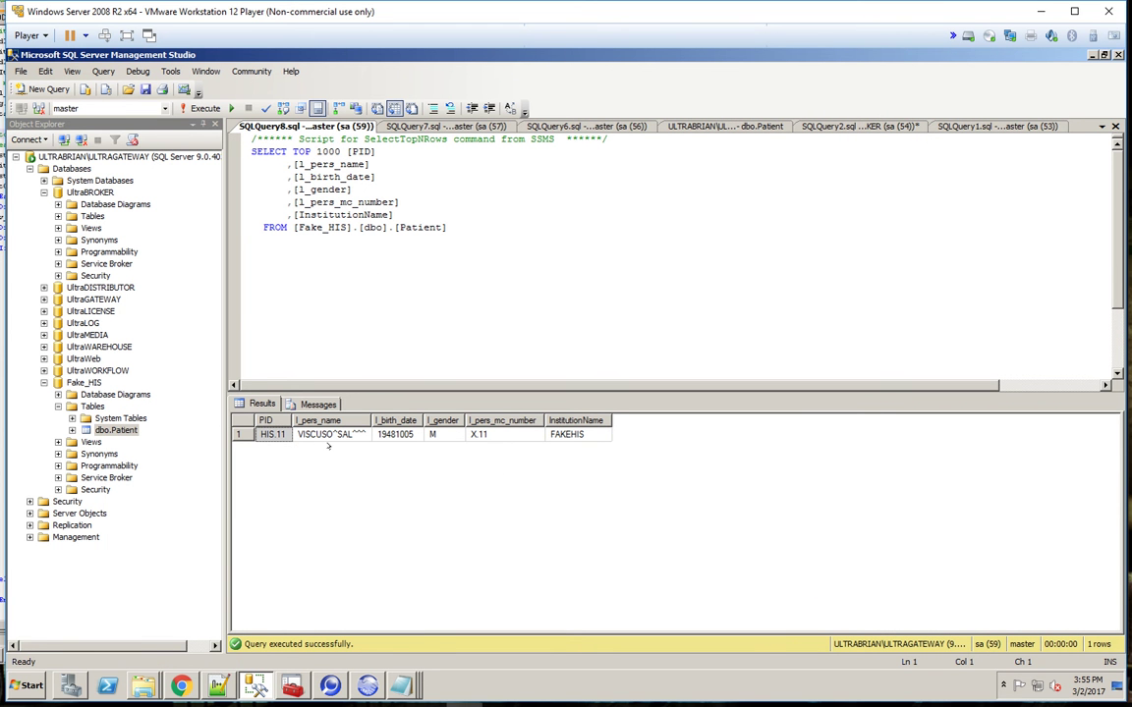
Step: Review the Fake_HIS patient record's PID, name, birth date, medical record number and institution fields
{"action": "left_click", "coordinate": [325, 435]}
{"action": "left_click", "coordinate": [279, 436]}
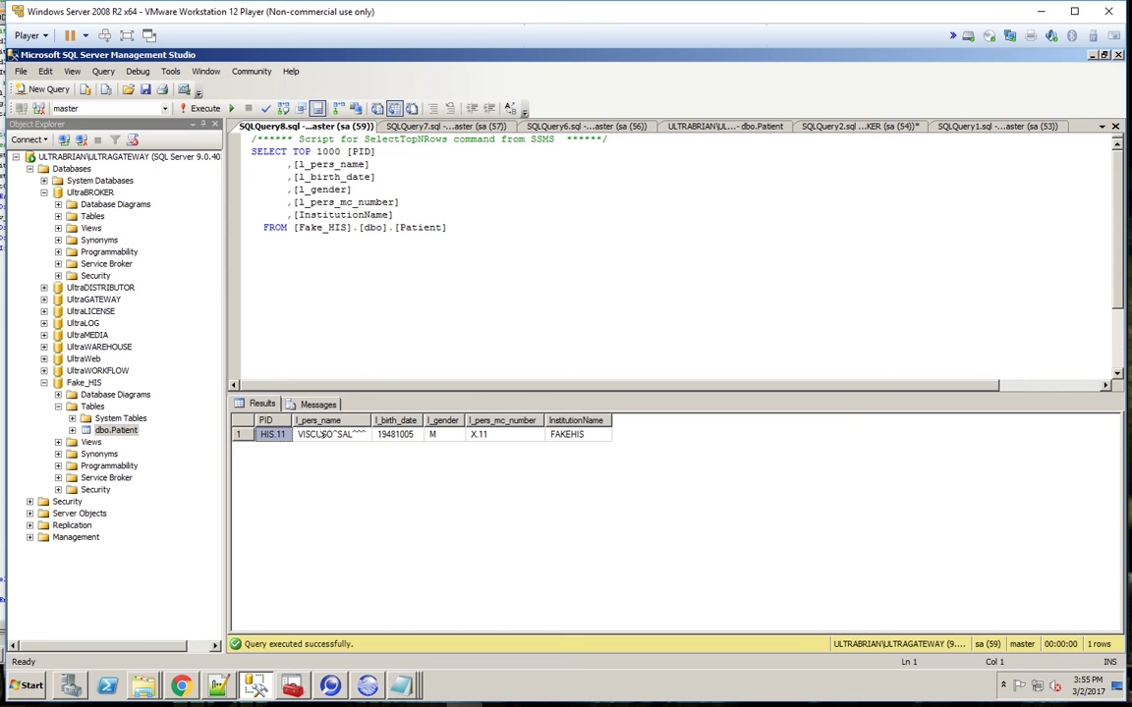
{"action": "left_click", "coordinate": [329, 436]}
{"action": "left_click", "coordinate": [395, 436]}
{"action": "left_click", "coordinate": [500, 435]}
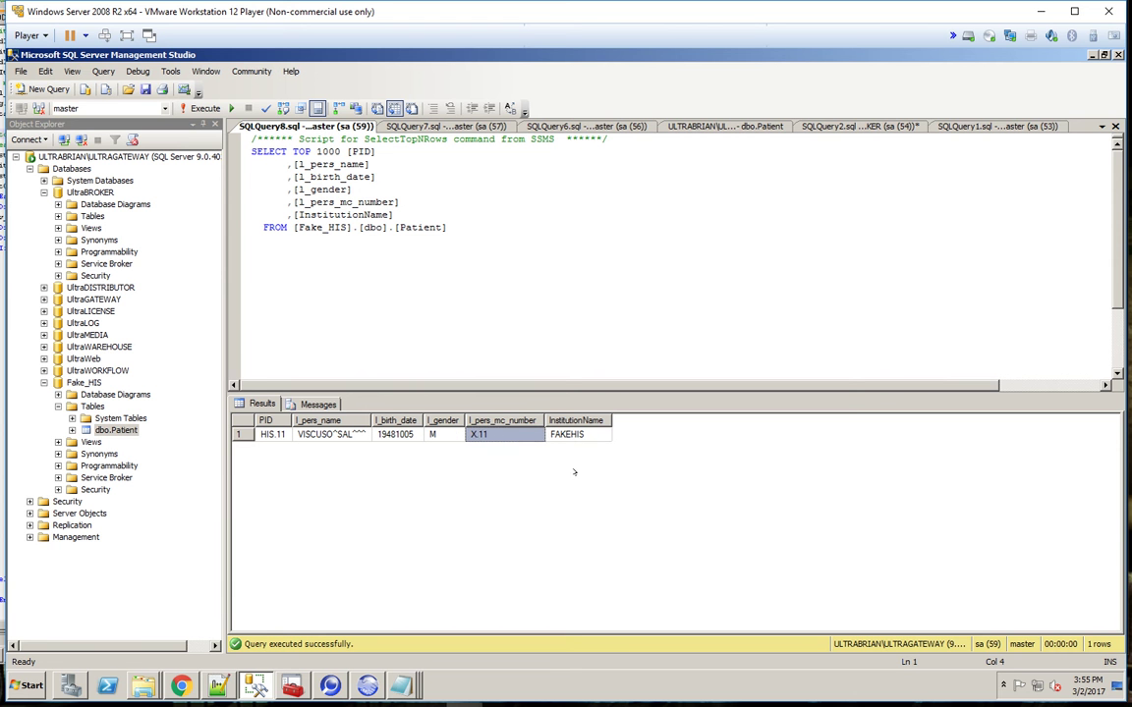
{"action": "left_click", "coordinate": [587, 436]}
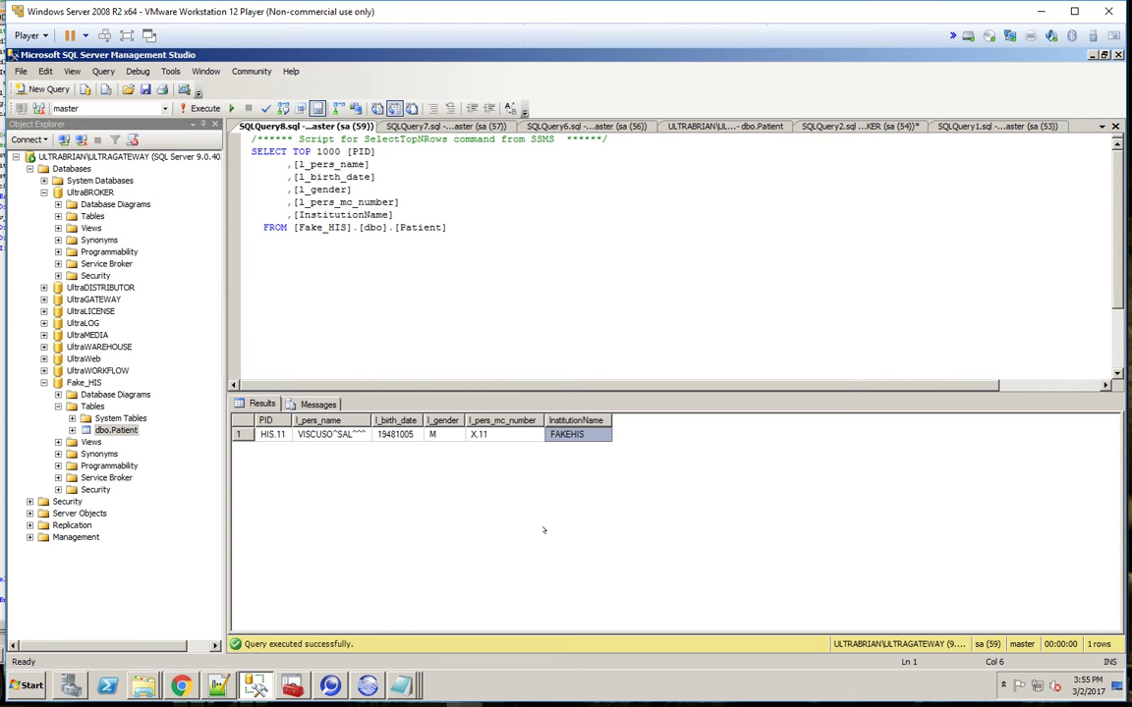
{"action": "left_click", "coordinate": [495, 230]}
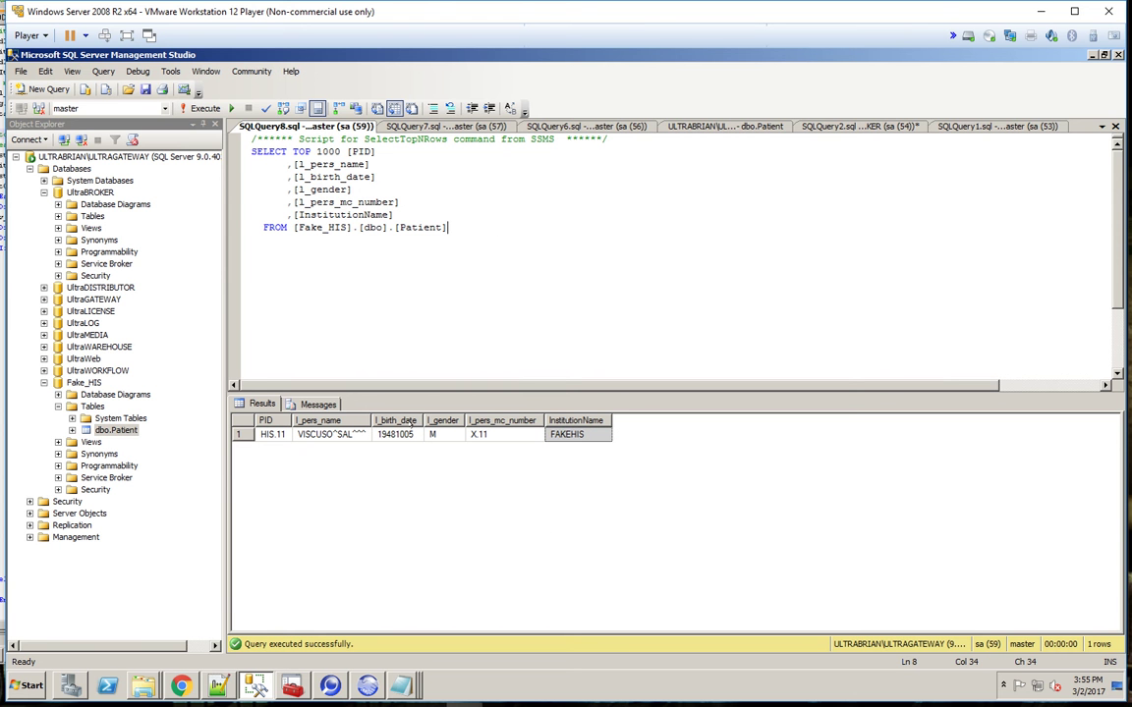
Step: Switch to UltraBROKER and review the query view and workflow assigned to the FAKERIS AE title
{"action": "left_click", "coordinate": [367, 685]}
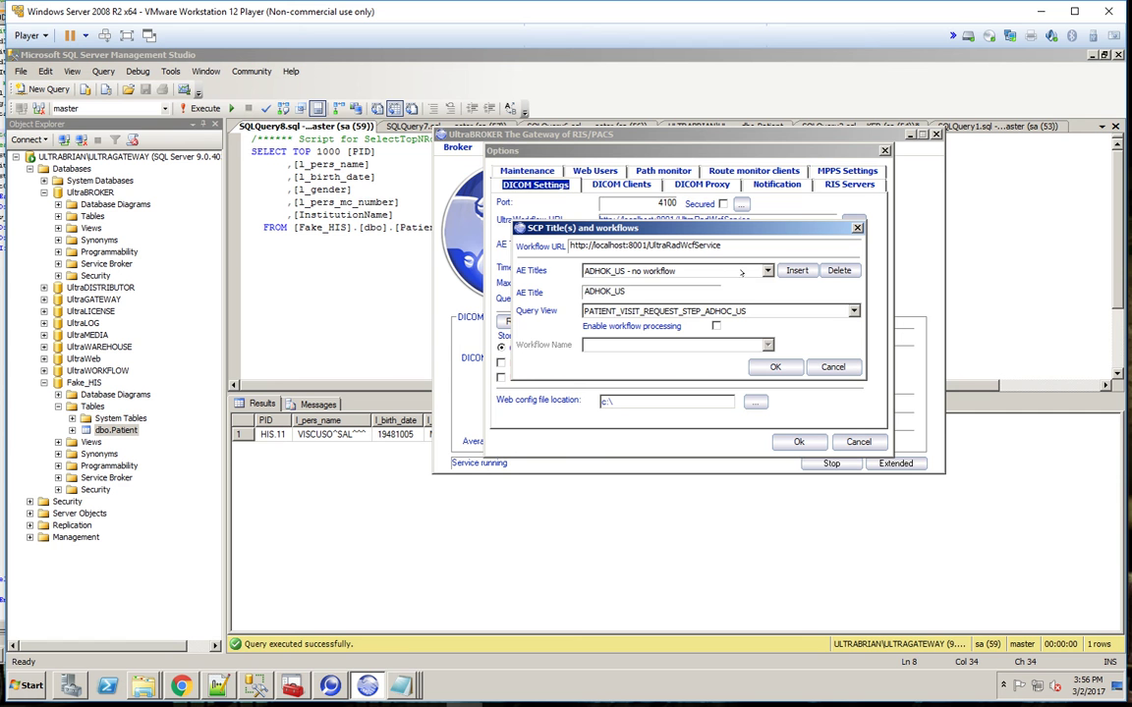
{"action": "left_click", "coordinate": [744, 270]}
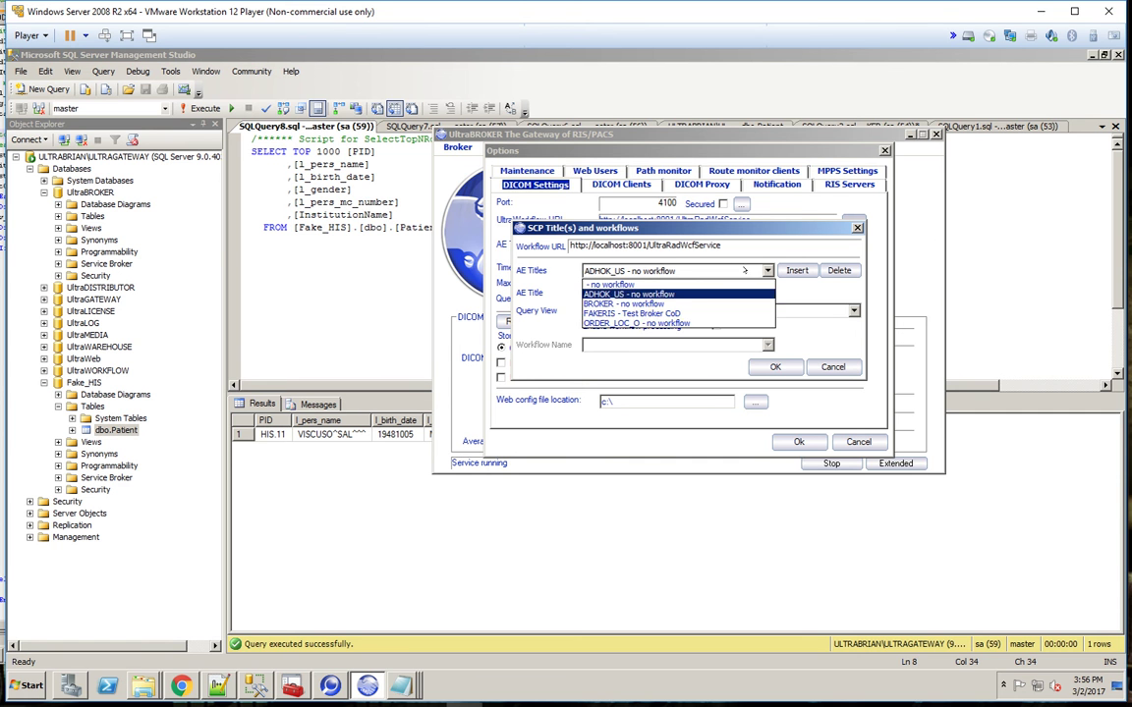
{"action": "left_click", "coordinate": [674, 313]}
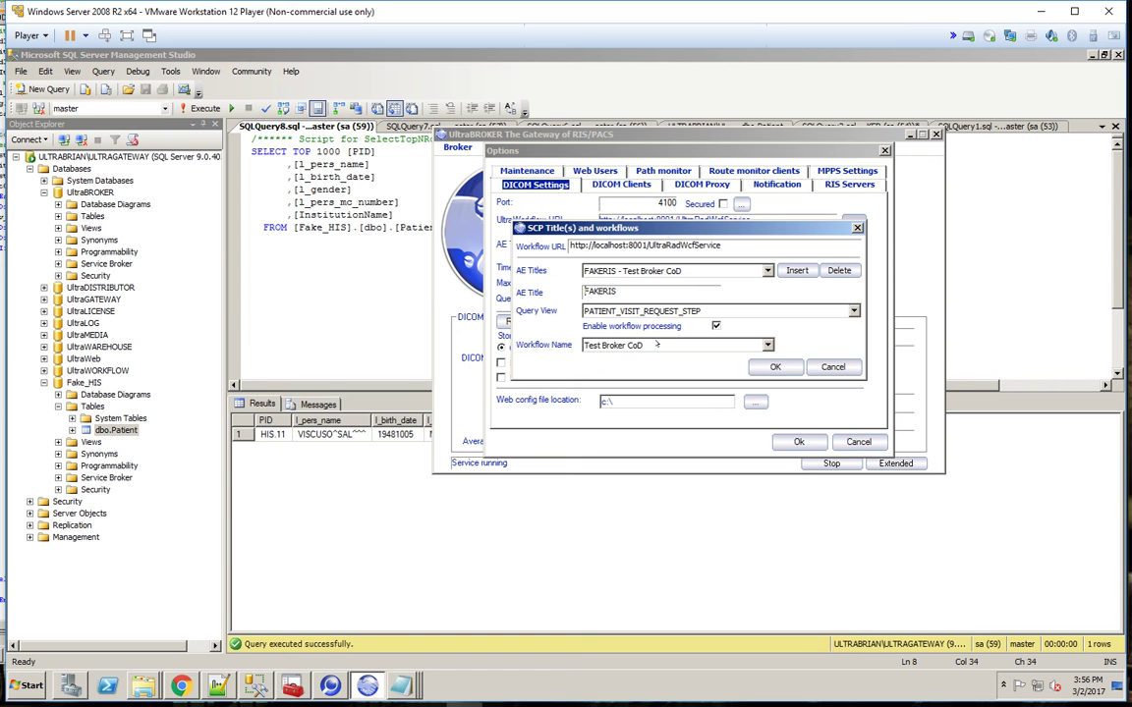
{"action": "double_click", "coordinate": [614, 292]}
Step: Switch to Notepad++ and review the trigger data and look-up table sections of Ad_Hoc_Broker_PDK.vb
{"action": "left_click", "coordinate": [218, 685]}
{"action": "left_click", "coordinate": [830, 108]}
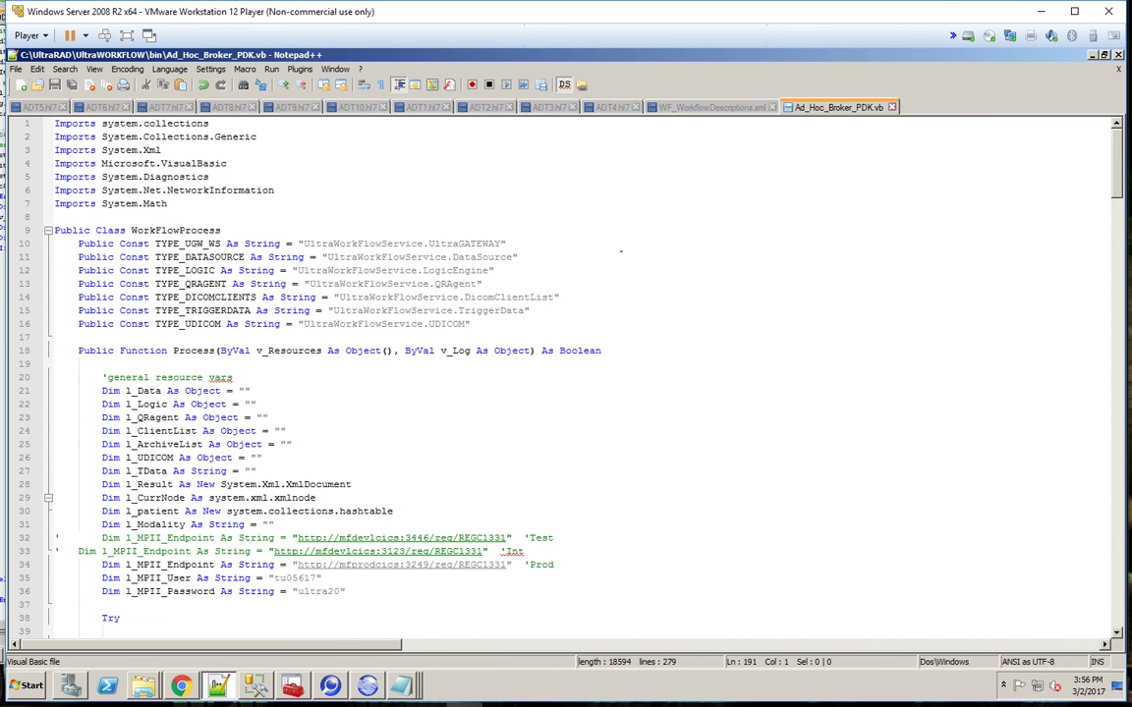
{"action": "scroll", "coordinate": [448, 380], "scroll_direction": "down", "scroll_amount": 20}
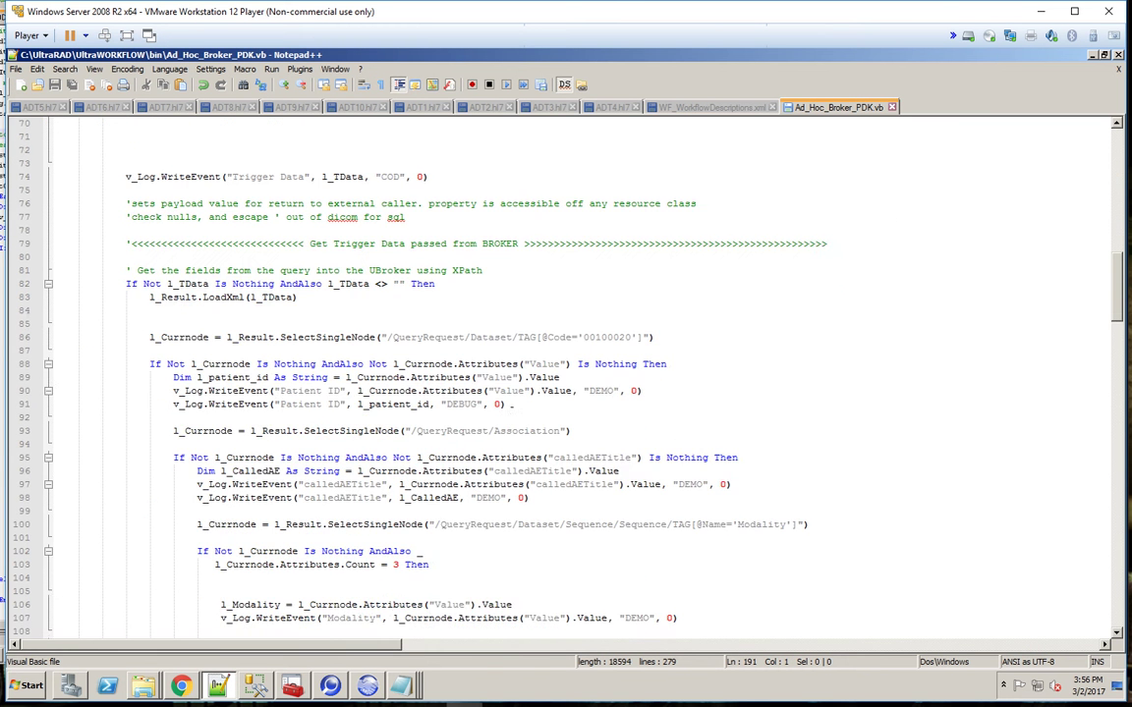
{"action": "scroll", "coordinate": [576, 425], "scroll_direction": "down", "scroll_amount": 3}
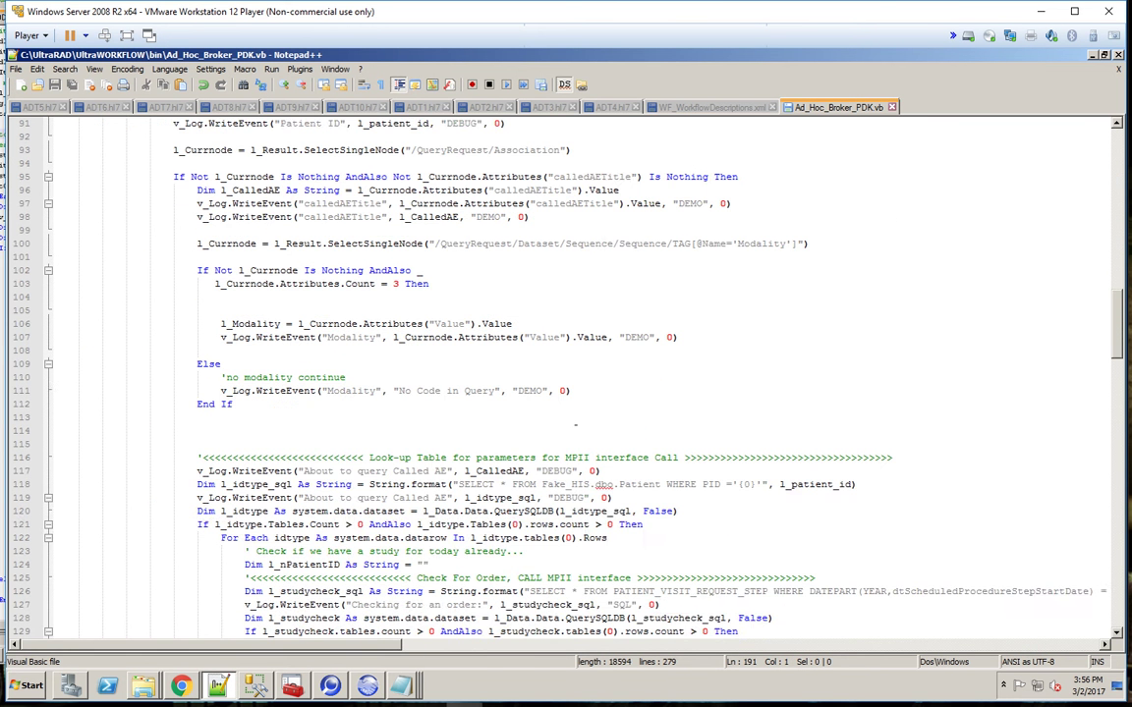
{"action": "scroll", "coordinate": [576, 422], "scroll_direction": "up", "scroll_amount": 4}
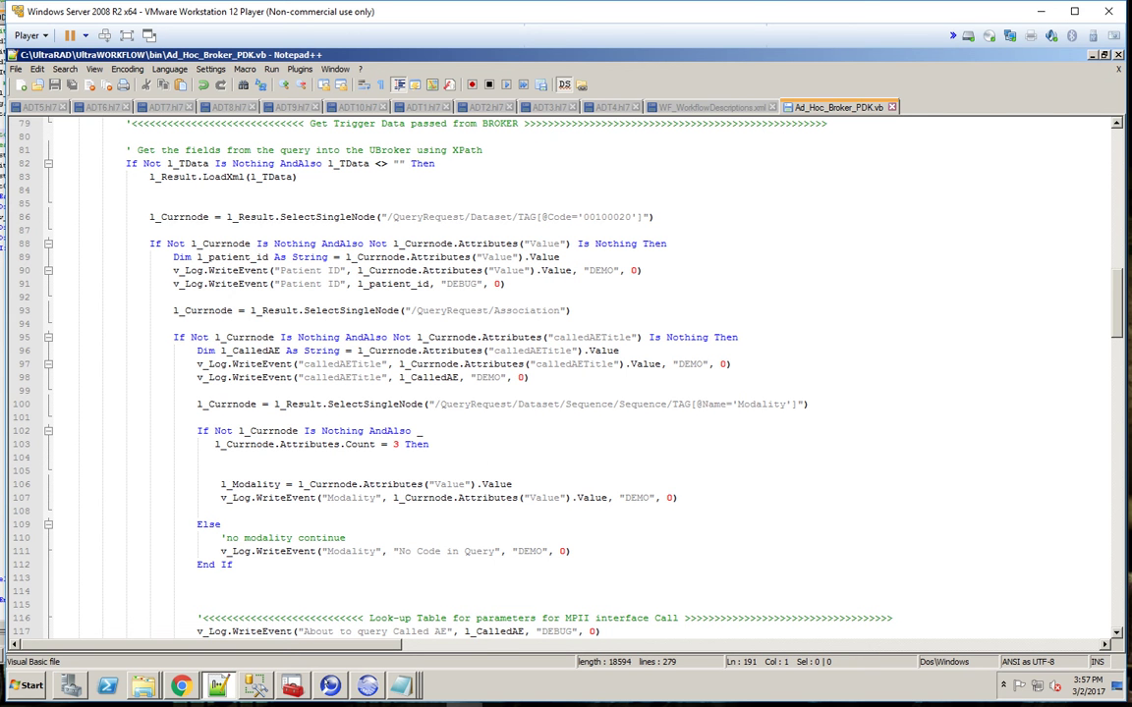
Step: Switch to UltraRAD Worklist Client and query the BROKER AE title for the Fake_HIS patient's ID with modality US
{"action": "key", "text": "alt+Tab"}
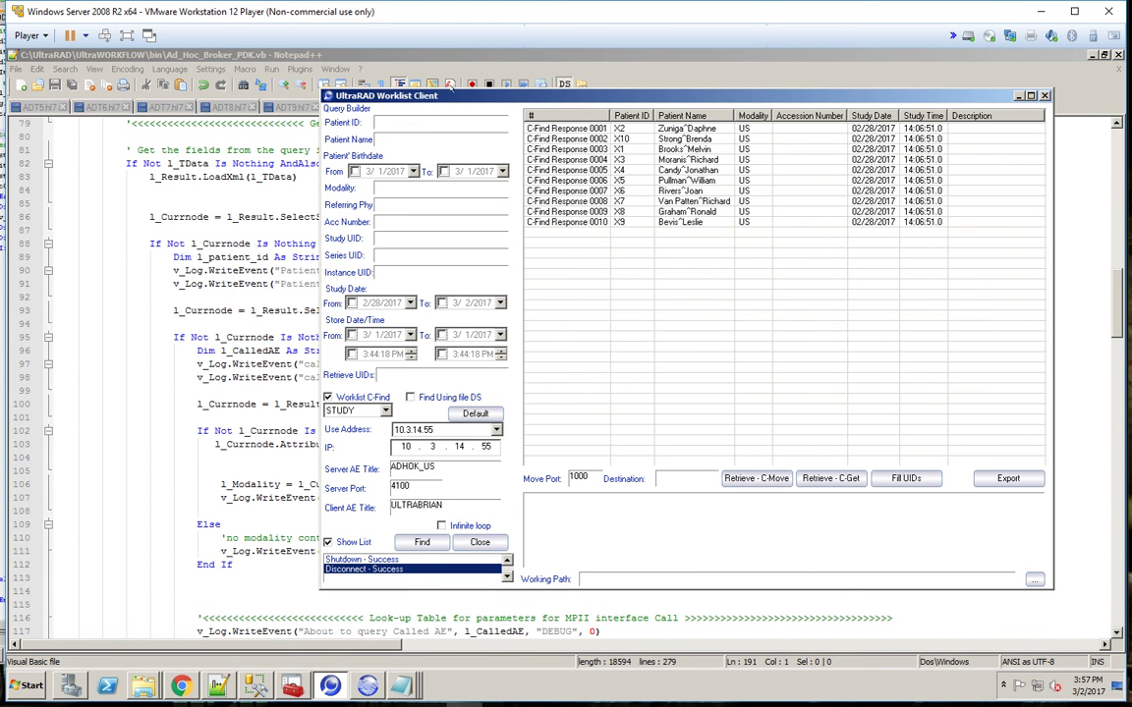
{"action": "type", "text": "HIS.11"}
{"action": "key", "text": "Tab"}
{"action": "key", "text": "Tab"}
{"action": "type", "text": "US"}
{"action": "left_click_drag", "start_coordinate": [442, 466], "coordinate": [309, 461]}
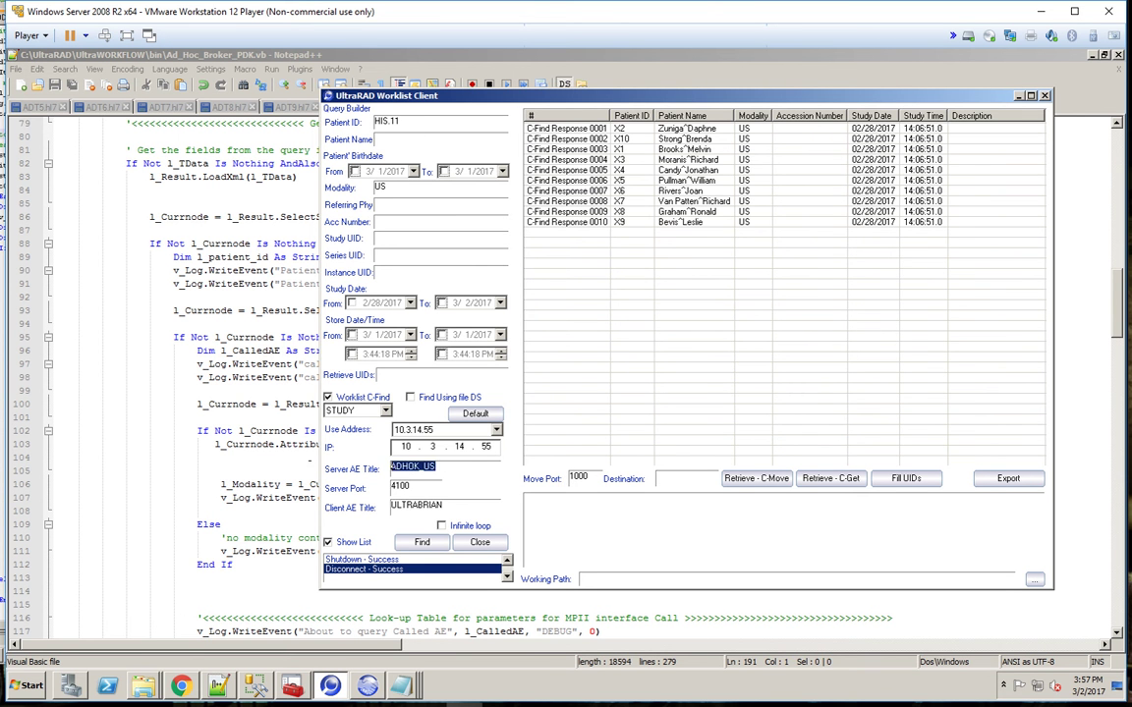
{"action": "type", "text": "BROKER"}
{"action": "left_click", "coordinate": [421, 542]}
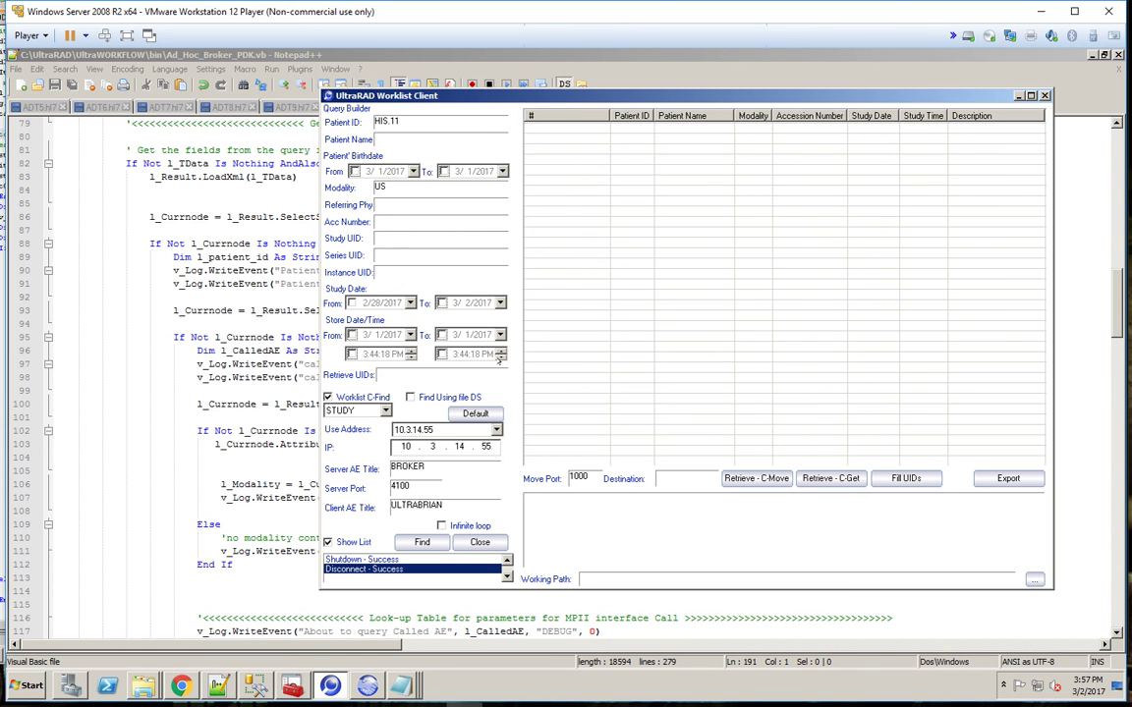
Step: Set the worklist client's server AE title to FAKERIS
{"action": "left_click_drag", "start_coordinate": [442, 467], "coordinate": [293, 467]}
{"action": "type", "text": "FAKERIS"}
Step: Switch to SQL Server Management Studio and run the SELECT statement on PATIENT_VISIT_REQUEST_STEP in the SQLQuery2 script
{"action": "left_click", "coordinate": [255, 685]}
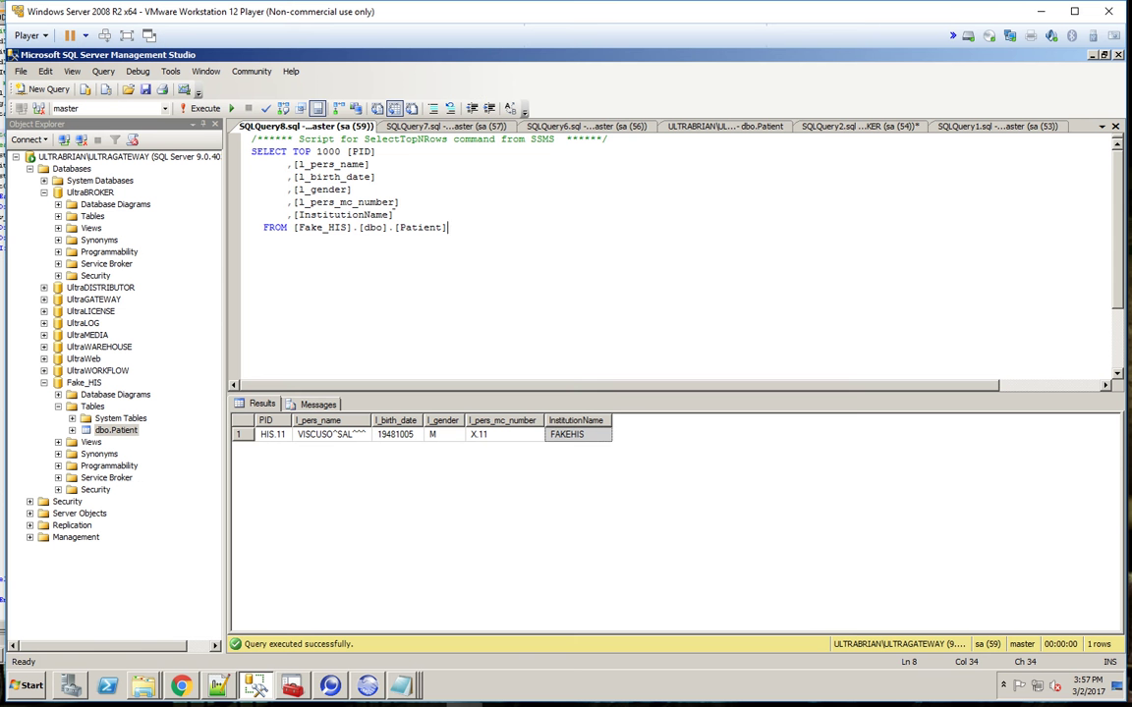
{"action": "left_click", "coordinate": [589, 126]}
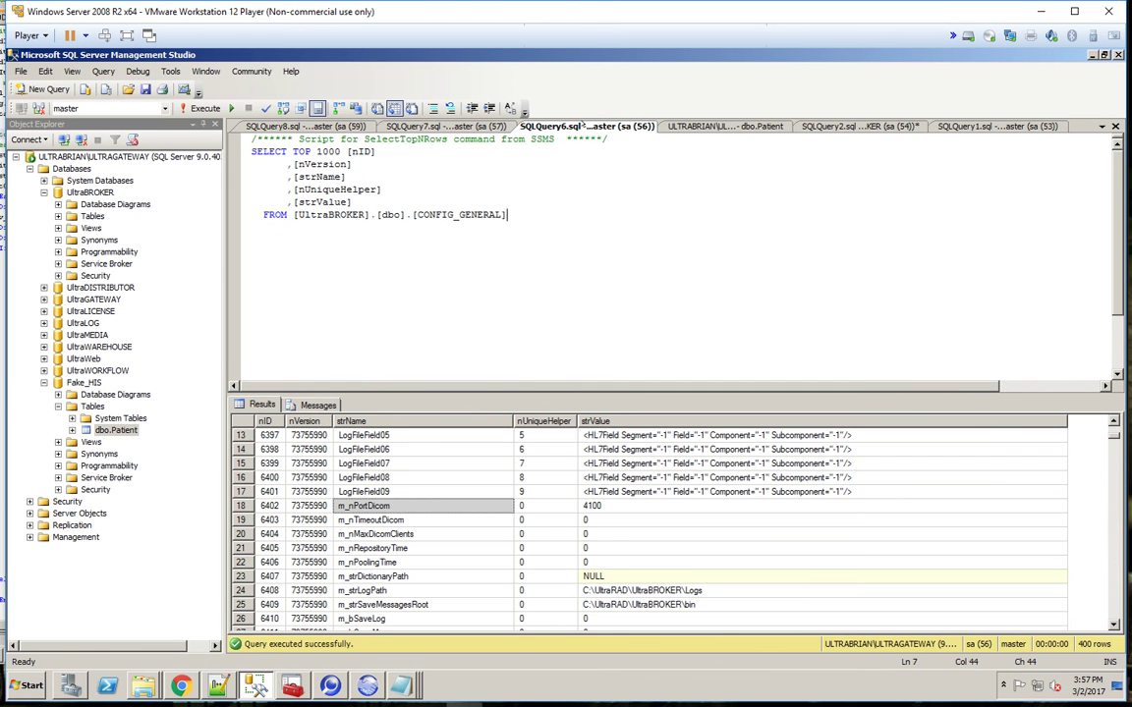
{"action": "left_click", "coordinate": [705, 127]}
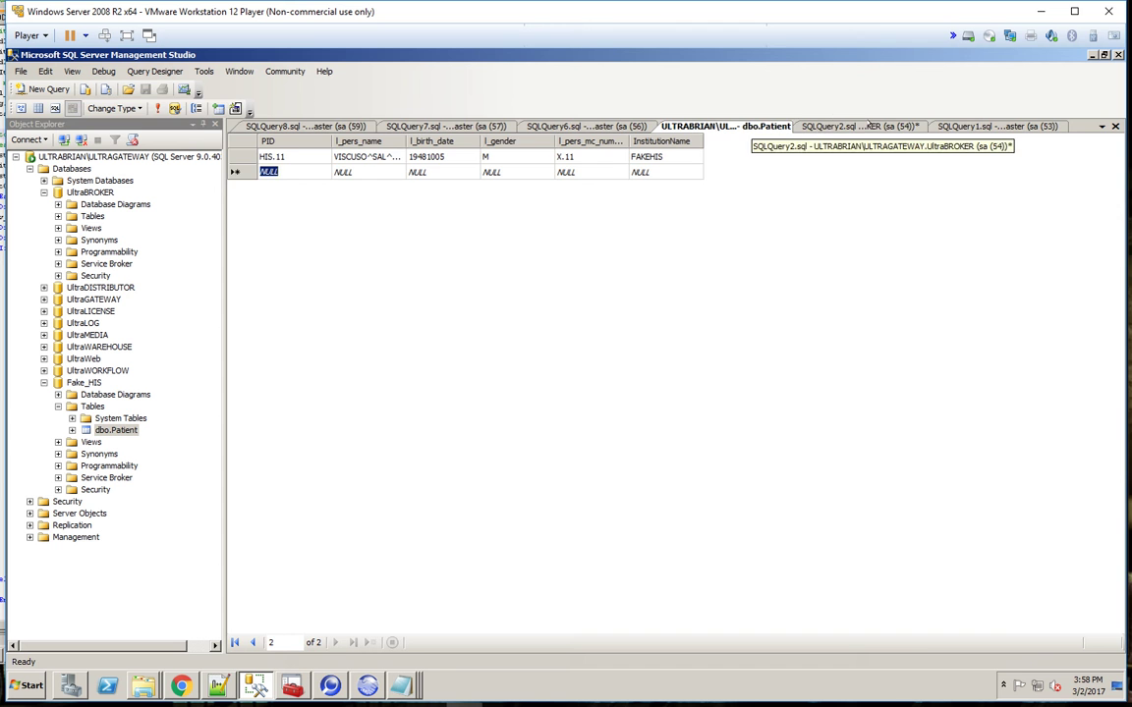
{"action": "left_click", "coordinate": [857, 126]}
{"action": "left_click_drag", "start_coordinate": [561, 214], "coordinate": [252, 214]}
{"action": "key", "text": "F5"}
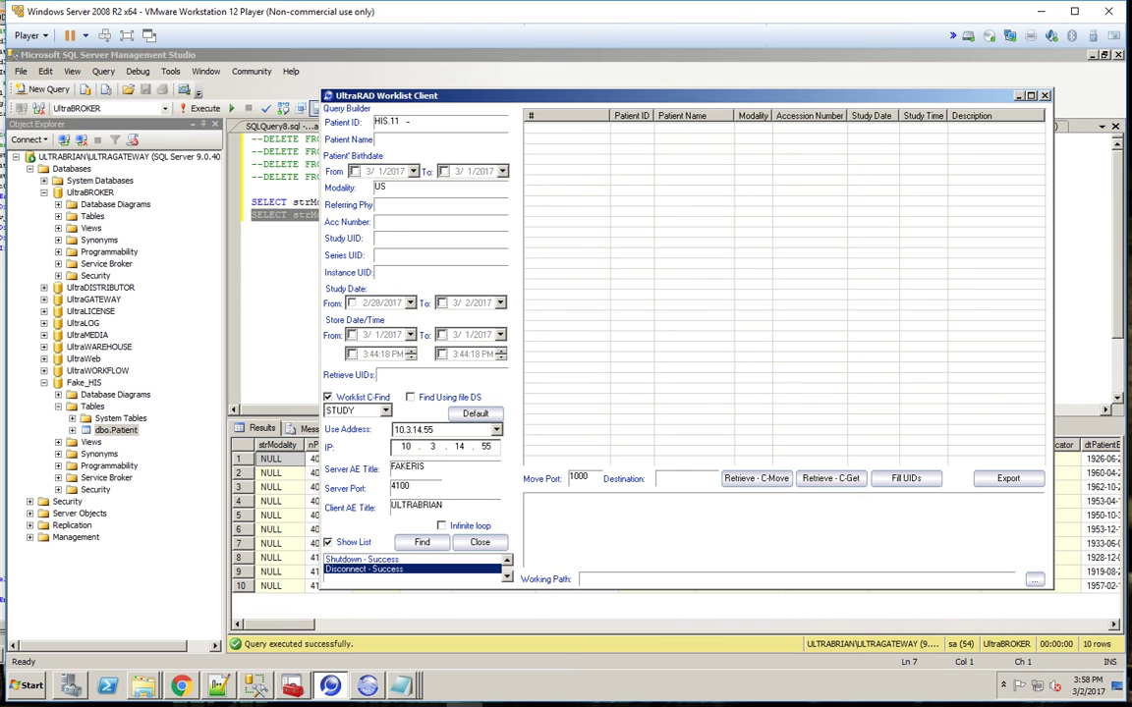
Step: Run the worklist query for the Fake_HIS patient's ID and modality US against FAKERIS, and select the returned response
{"action": "double_click", "coordinate": [407, 122]}
{"action": "double_click", "coordinate": [396, 190]}
{"action": "double_click", "coordinate": [425, 469]}
{"action": "left_click", "coordinate": [422, 542]}
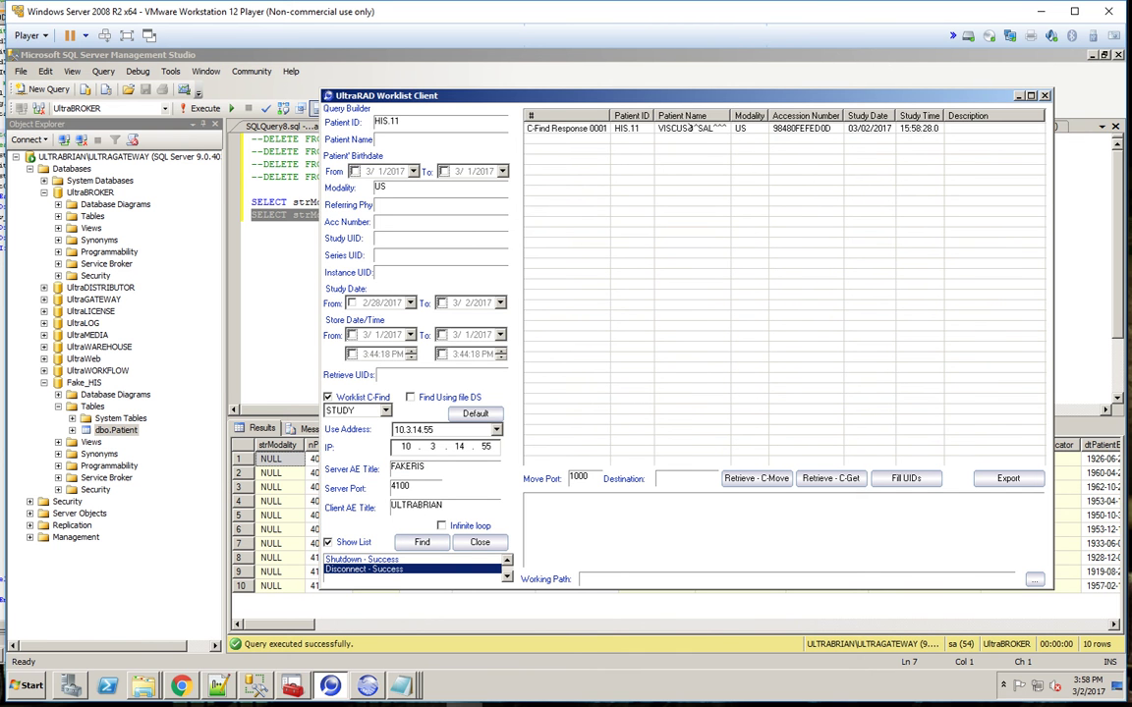
{"action": "left_click", "coordinate": [629, 129]}
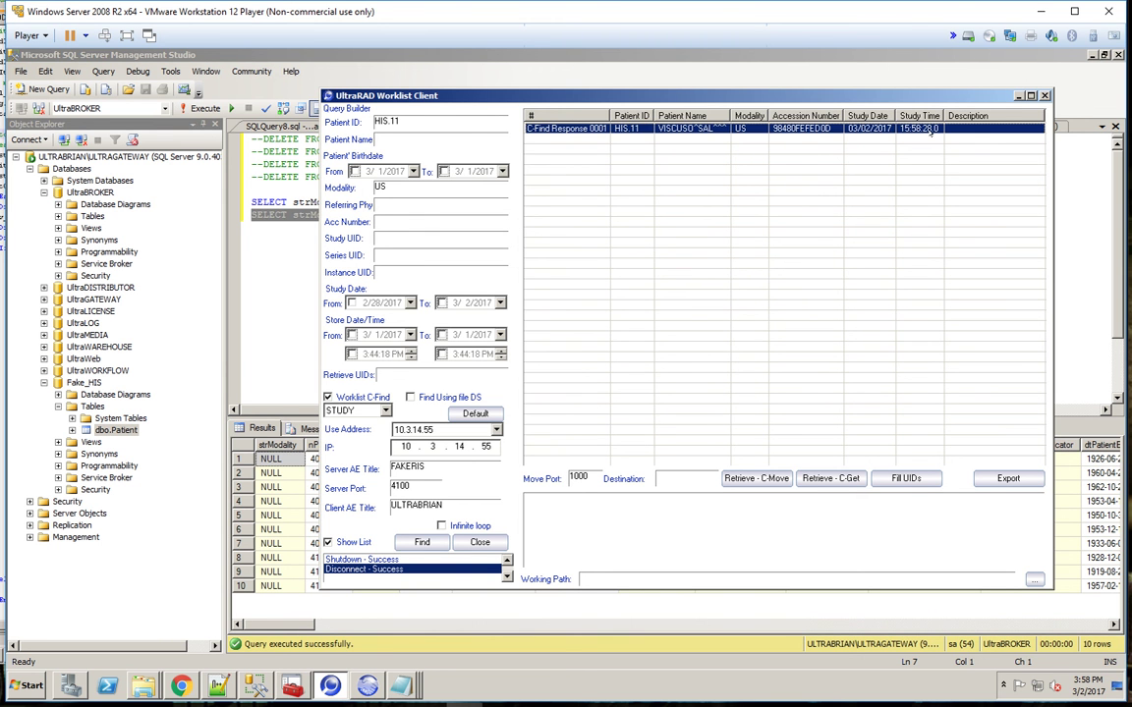
Step: Turn off the list display, expand C-Find Response 0001 and examine its tags down to the Requested Procedure Description
{"action": "left_click", "coordinate": [328, 542]}
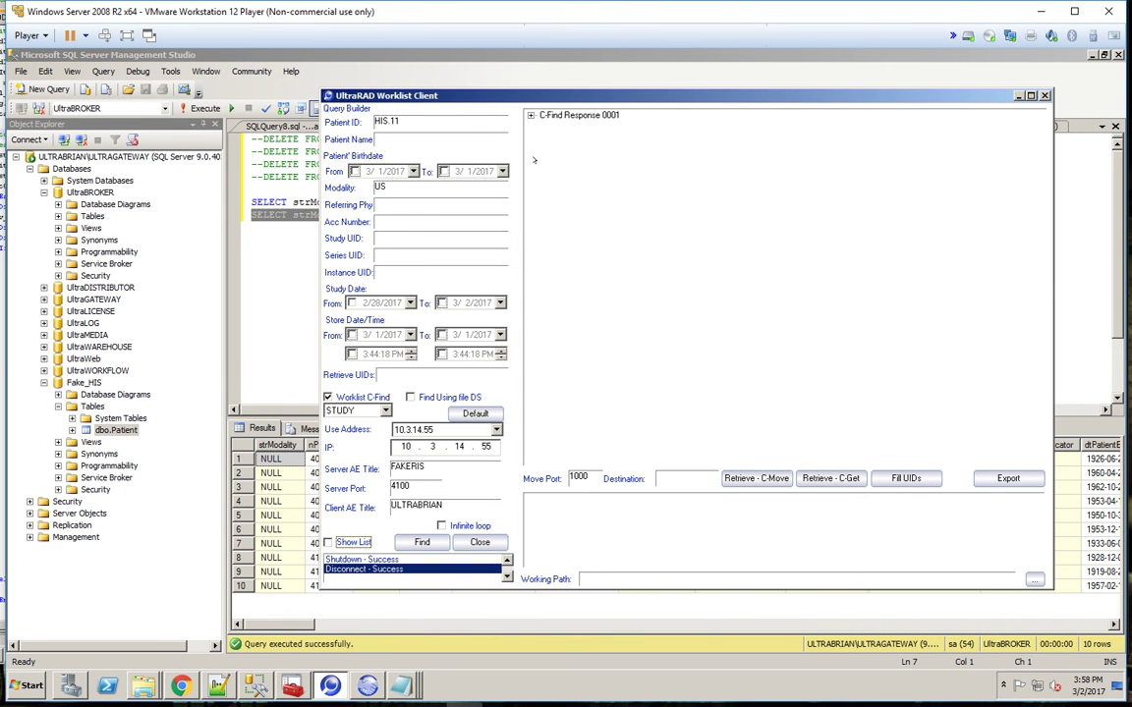
{"action": "double_click", "coordinate": [577, 115]}
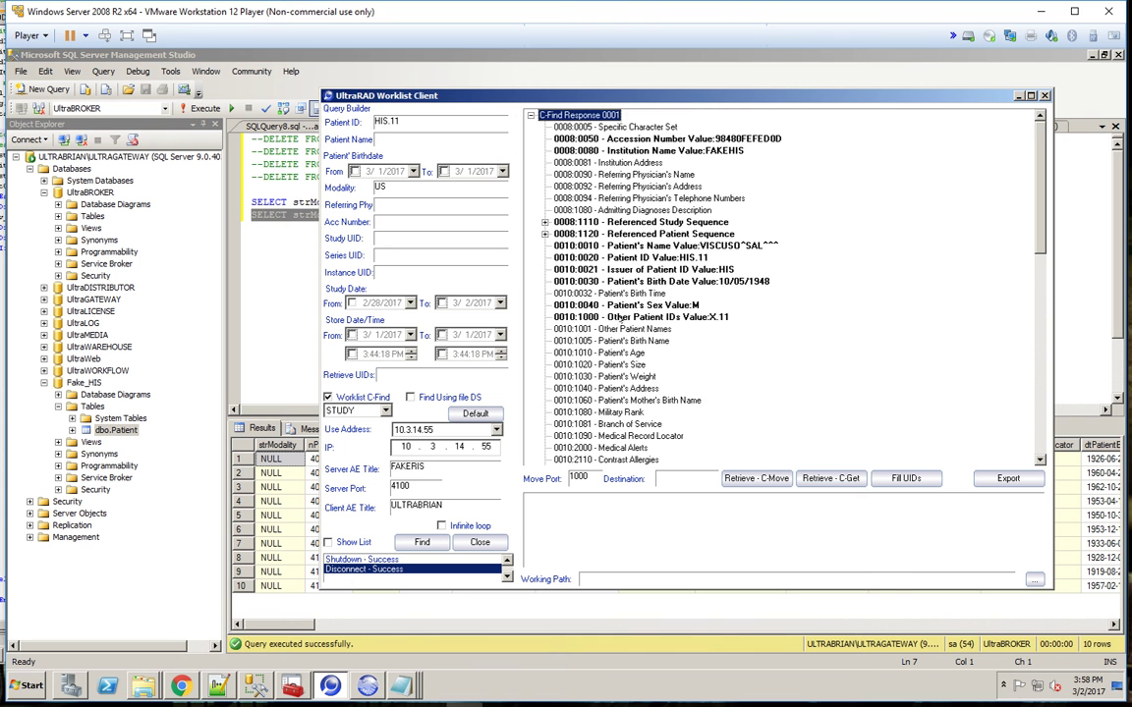
{"action": "scroll", "coordinate": [620, 317], "scroll_direction": "down", "scroll_amount": 7}
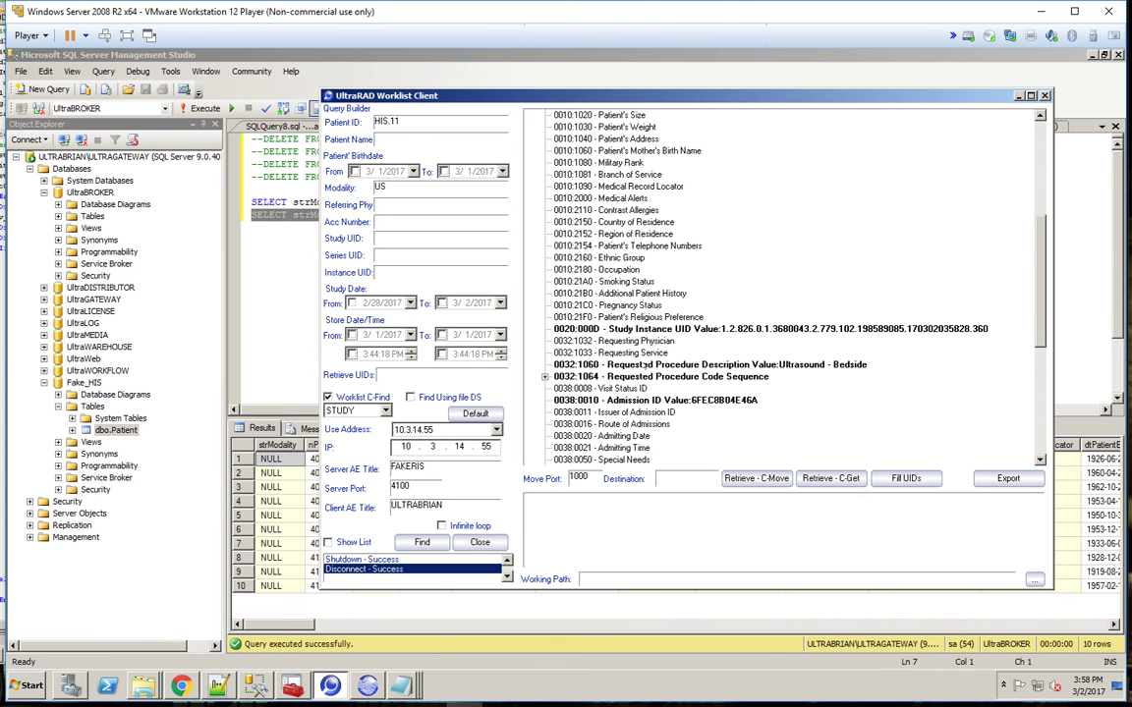
{"action": "left_click", "coordinate": [643, 365]}
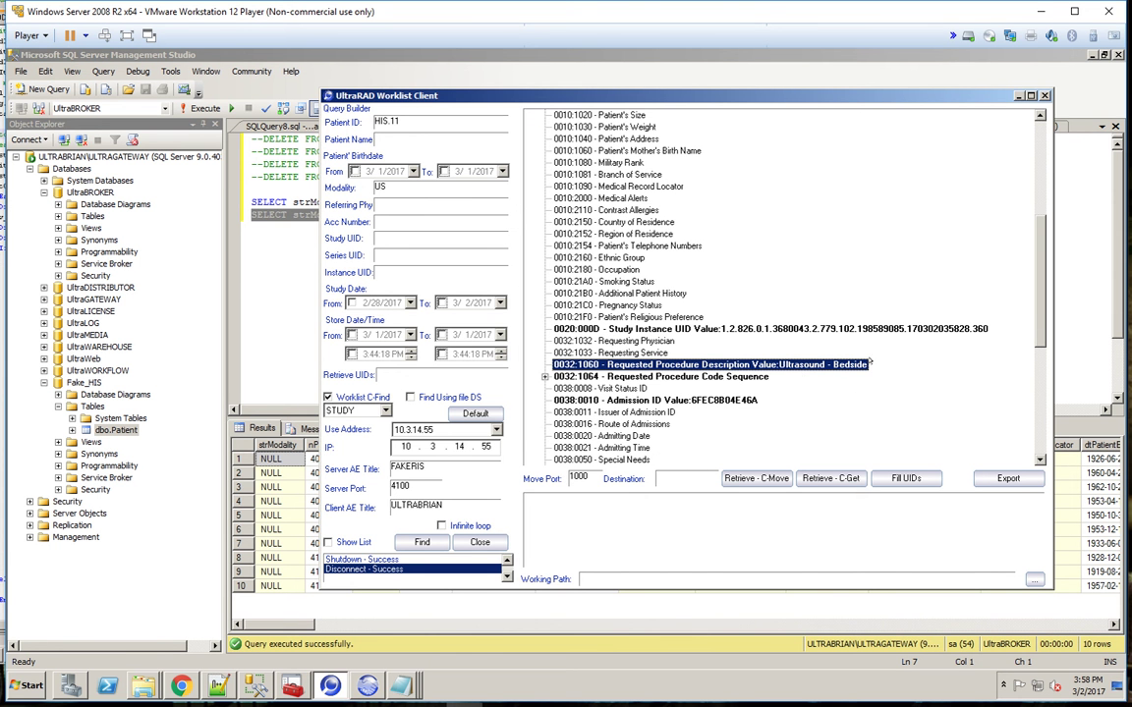
Step: Switch to SQL Server Management Studio and rerun only the SELECT statement on PATIENT_VISIT_REQUEST_STEP
{"action": "left_click", "coordinate": [289, 244]}
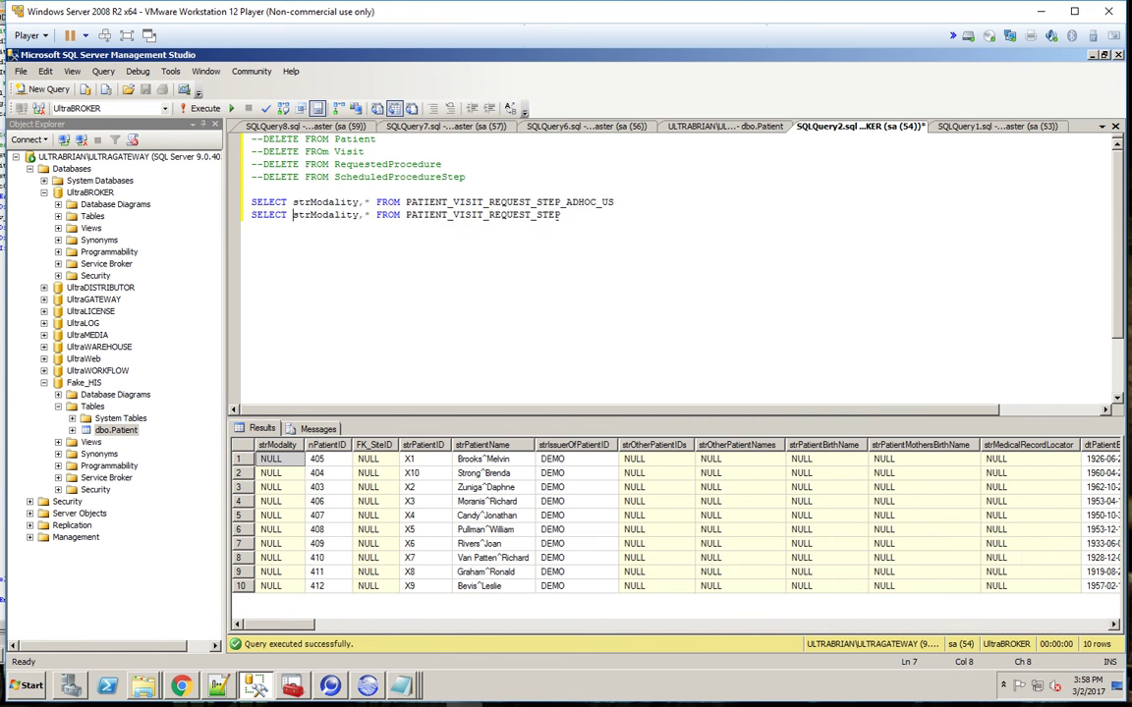
{"action": "left_click_drag", "start_coordinate": [561, 215], "coordinate": [226, 193]}
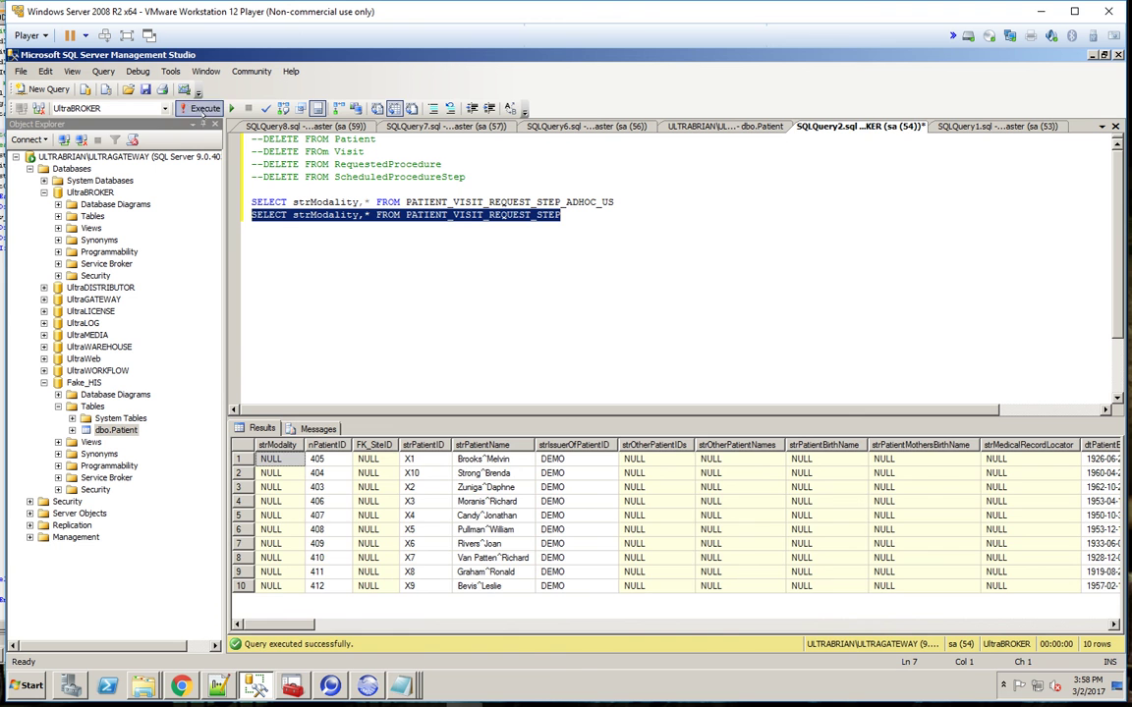
{"action": "left_click", "coordinate": [199, 108]}
Step: Examine the query results, comparing the first row's patient ID, name, issuer and other patient ID fields with the remaining rows
{"action": "left_click", "coordinate": [270, 600]}
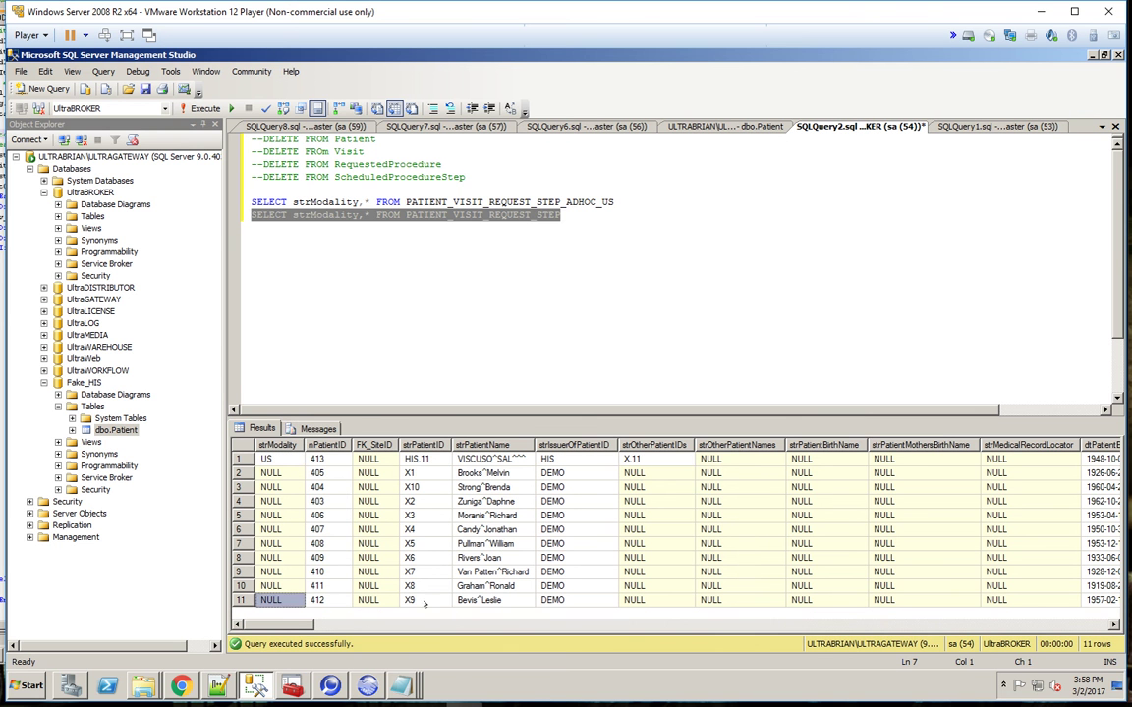
{"action": "left_click", "coordinate": [492, 601]}
{"action": "left_click", "coordinate": [481, 530]}
{"action": "left_click", "coordinate": [425, 458]}
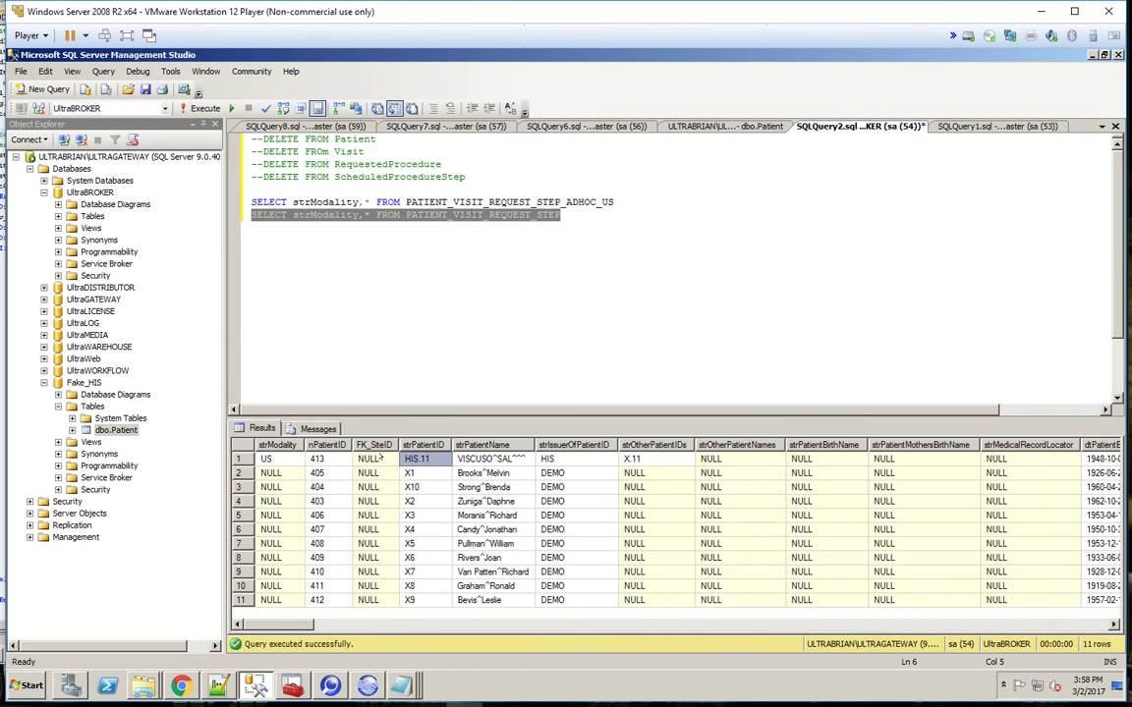
{"action": "left_click", "coordinate": [321, 459]}
{"action": "key", "text": "Right"}
{"action": "key", "text": "Right"}
{"action": "key", "text": "Right"}
{"action": "key", "text": "Right"}
{"action": "key", "text": "Right"}
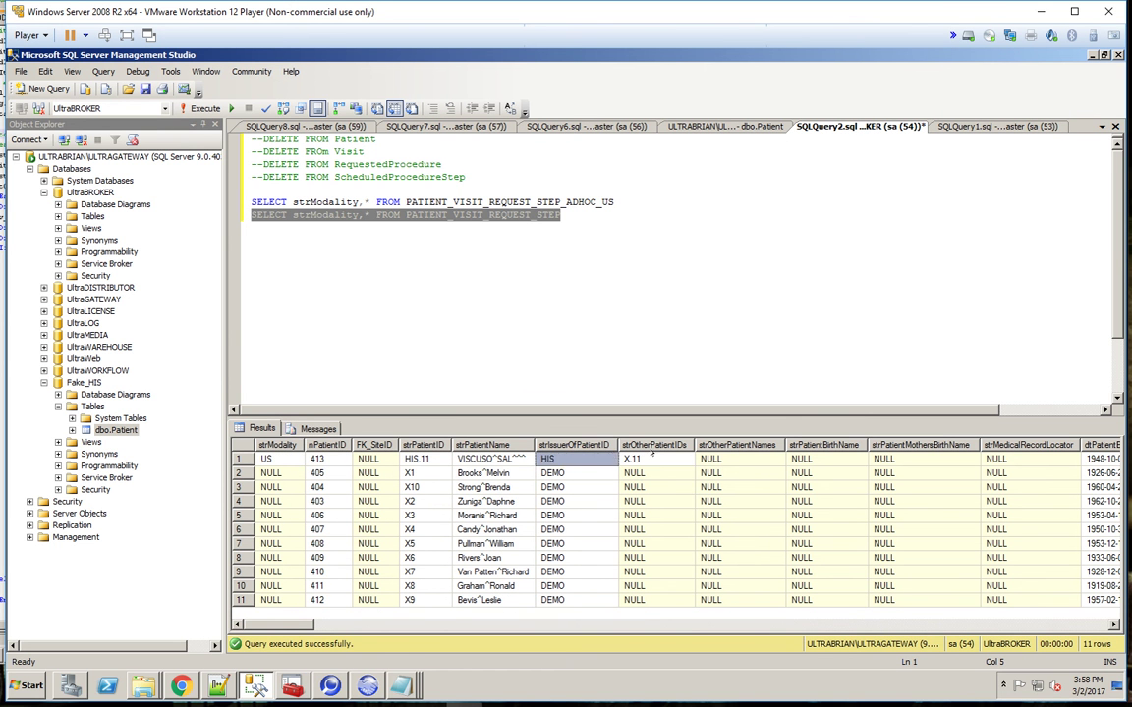
{"action": "key", "text": "Right"}
{"action": "key", "text": "Right"}
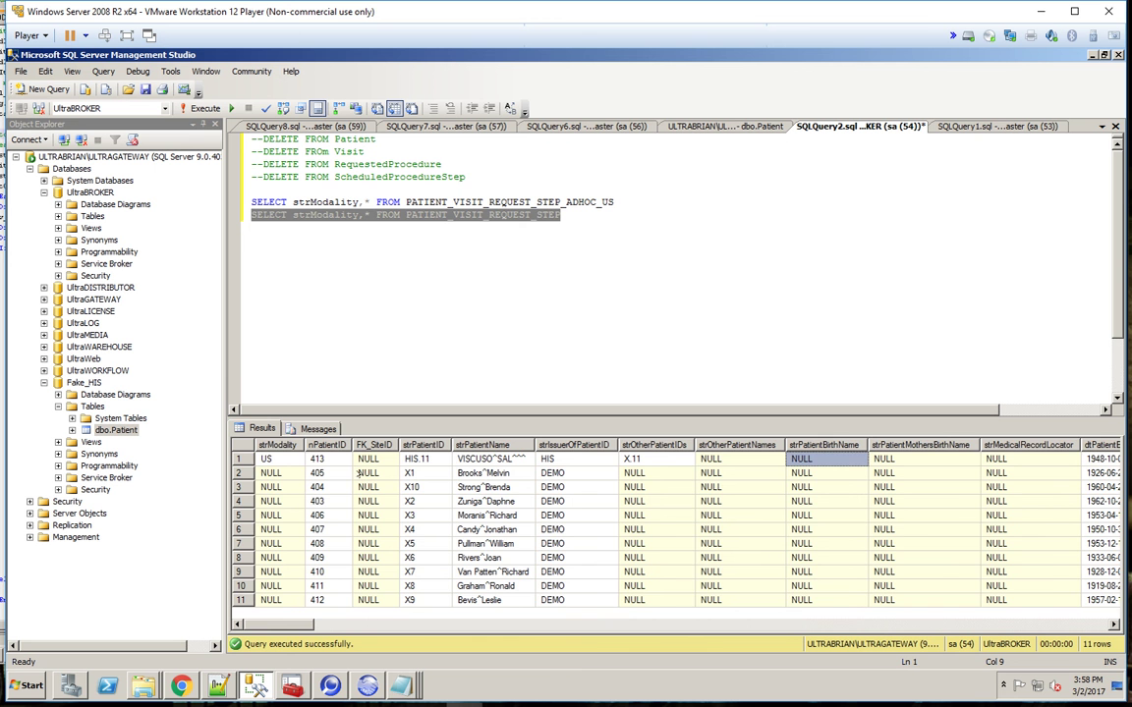
{"action": "mouse_move", "coordinate": [307, 621]}
{"action": "left_mouse_down"}
{"action": "mouse_move", "coordinate": [728, 664]}
{"action": "mouse_move", "coordinate": [960, 661]}
{"action": "mouse_move", "coordinate": [286, 629]}
{"action": "left_mouse_up"}
{"action": "left_click", "coordinate": [654, 214]}
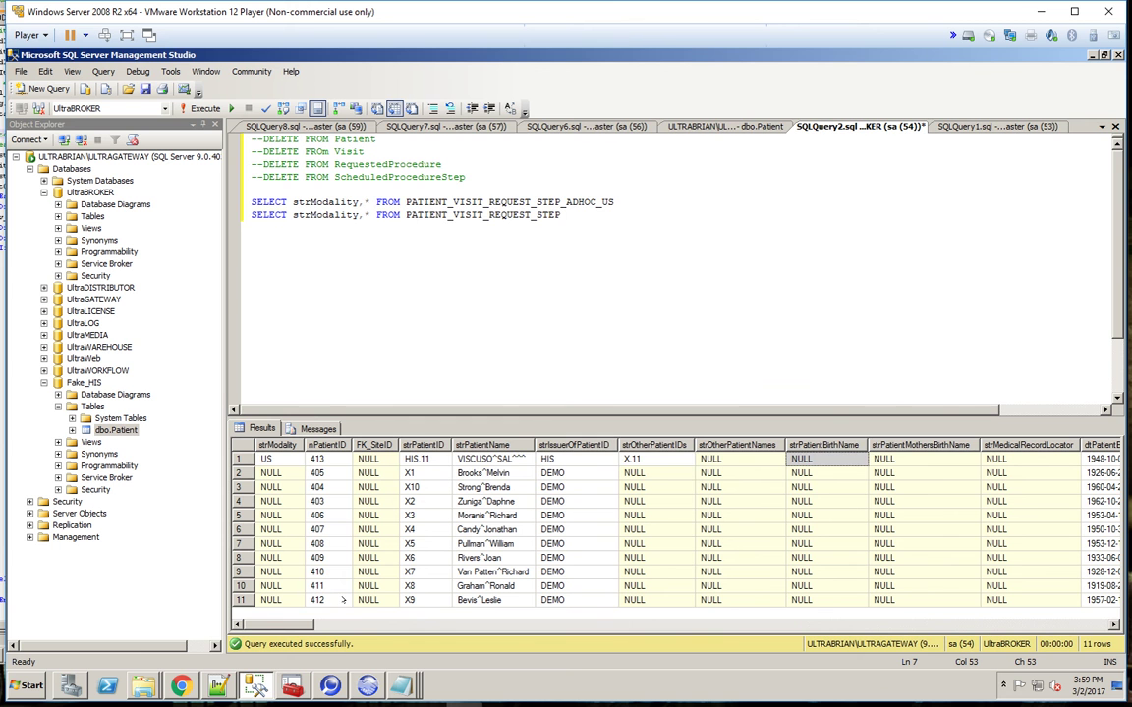
Step: Switch to UltraBROKER, accept the SCP titles and workflows settings, and close the Options dialog
{"action": "left_click", "coordinate": [367, 685]}
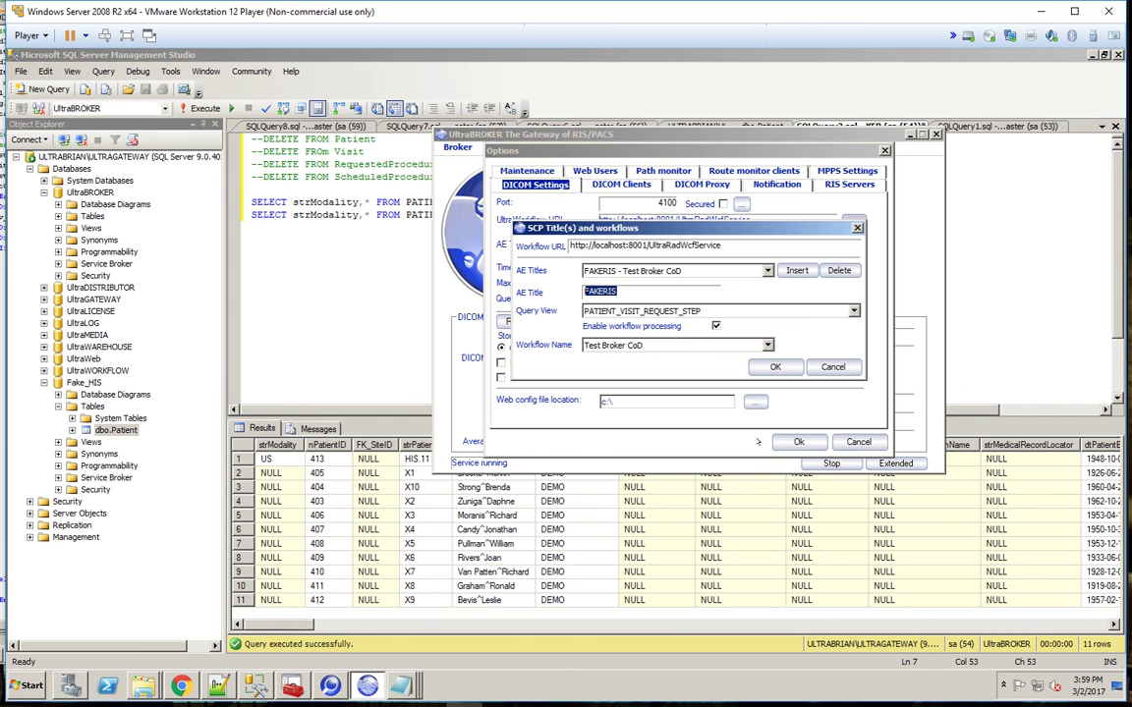
{"action": "left_click", "coordinate": [775, 367]}
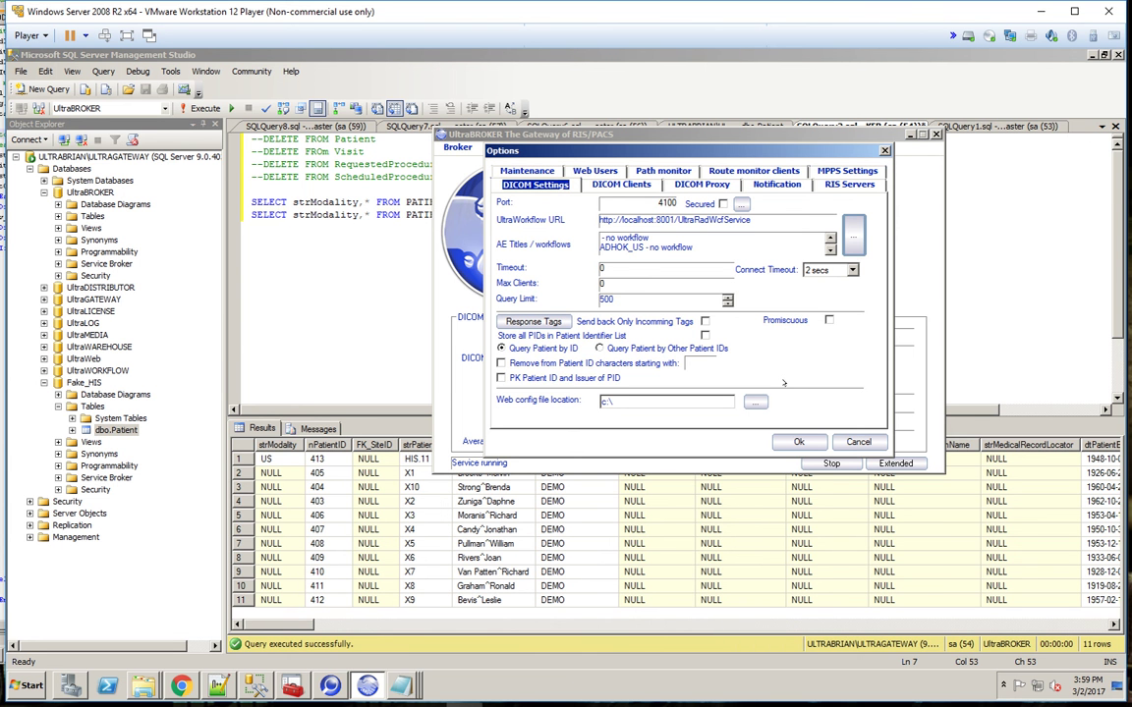
{"action": "left_click", "coordinate": [885, 151]}
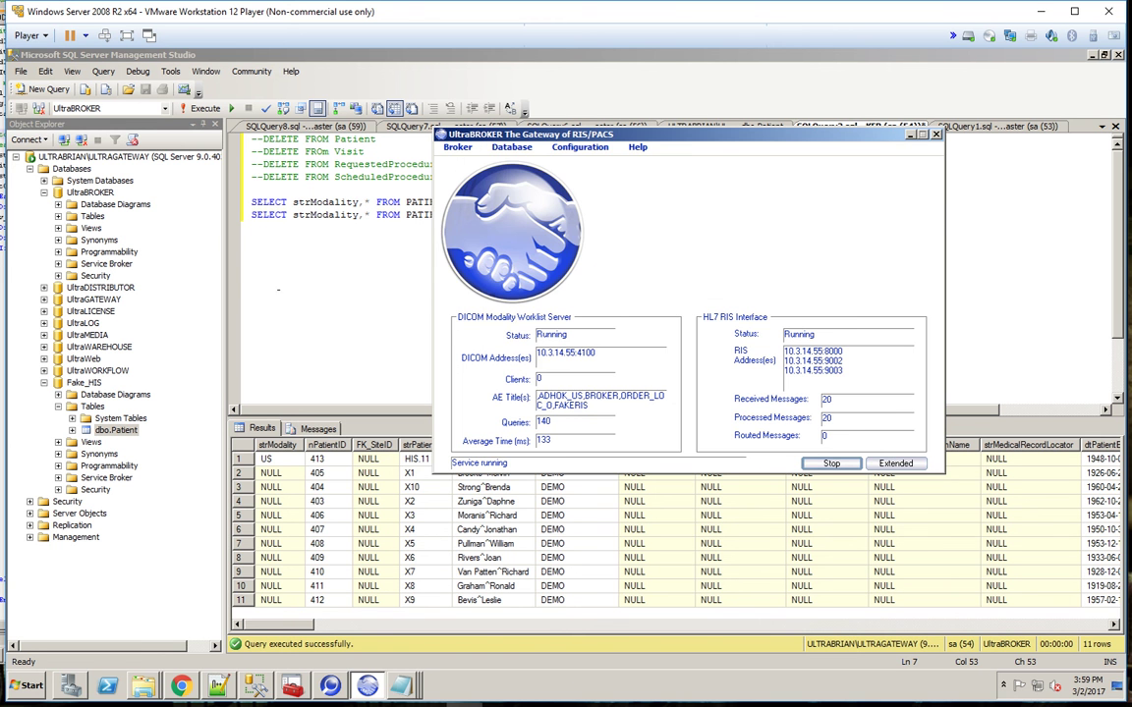
Step: Return to SQL Server Management Studio and look through the patient IDs and names of the DEMO rows
{"action": "left_click", "coordinate": [278, 289]}
{"action": "left_click", "coordinate": [416, 543]}
{"action": "left_click", "coordinate": [423, 487]}
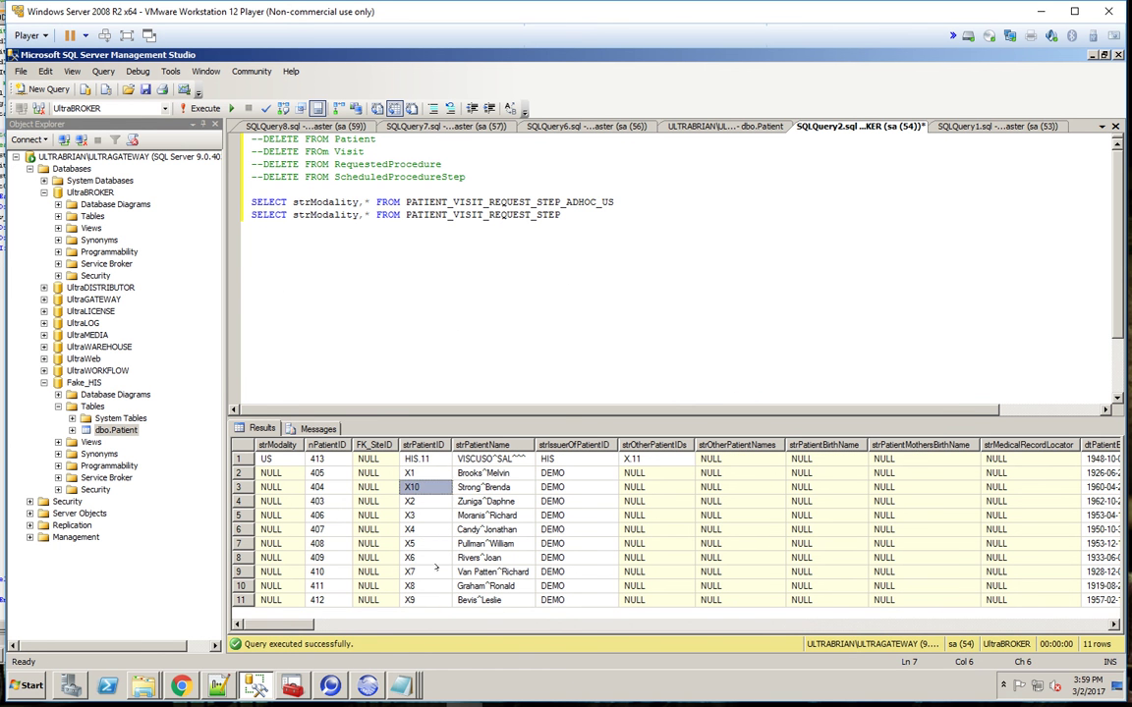
{"action": "key", "text": "Right"}
{"action": "key", "text": "Down"}
{"action": "key", "text": "Down"}
{"action": "key", "text": "Down"}
{"action": "key", "text": "Down"}
{"action": "key", "text": "Down"}
{"action": "key", "text": "Down"}
{"action": "key", "text": "Down"}
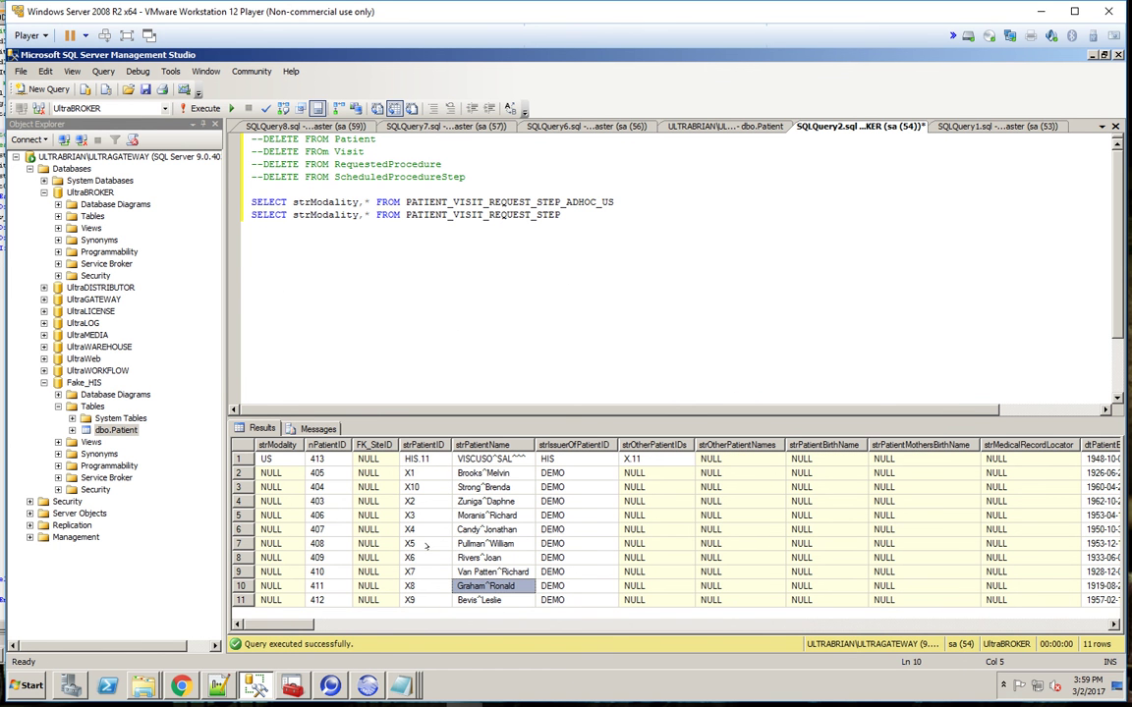
{"action": "key", "text": "Up"}
{"action": "key", "text": "Up"}
{"action": "key", "text": "Up"}
{"action": "key", "text": "Up"}
{"action": "key", "text": "Up"}
{"action": "key", "text": "Up"}
{"action": "key", "text": "Left"}
{"action": "key", "text": "Left"}
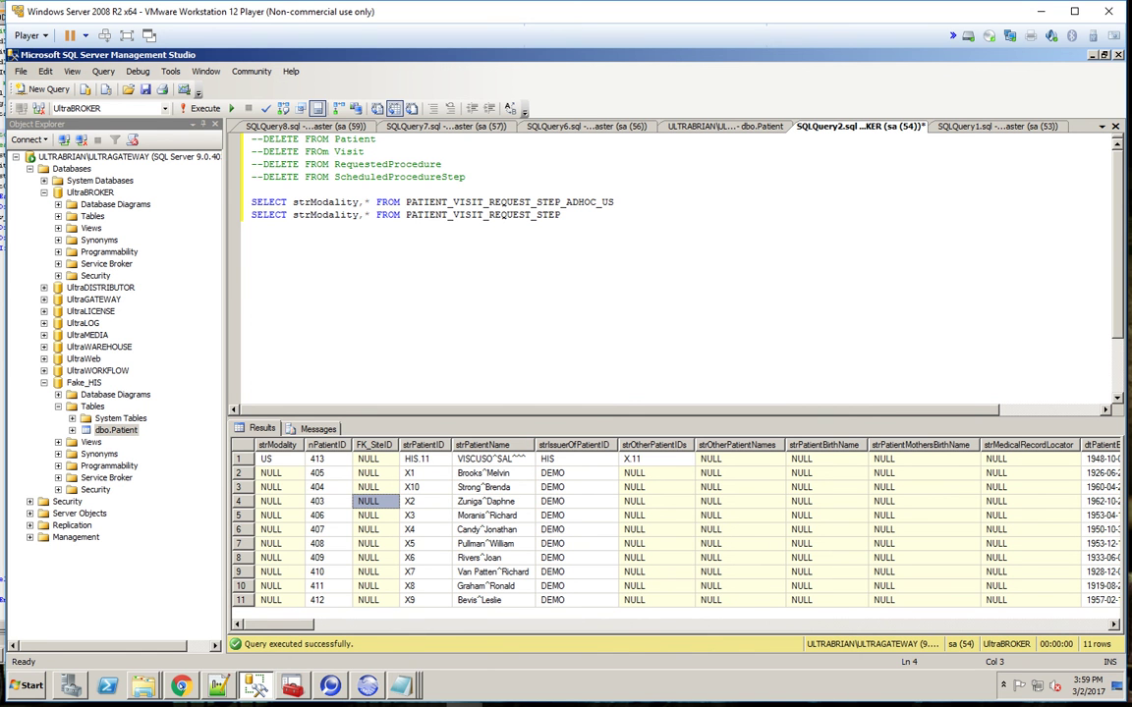
Step: Switch to the UltraBROKER Order Entry page in Chrome, move its window higher, and query all patients
{"action": "key", "text": "alt+Tab"}
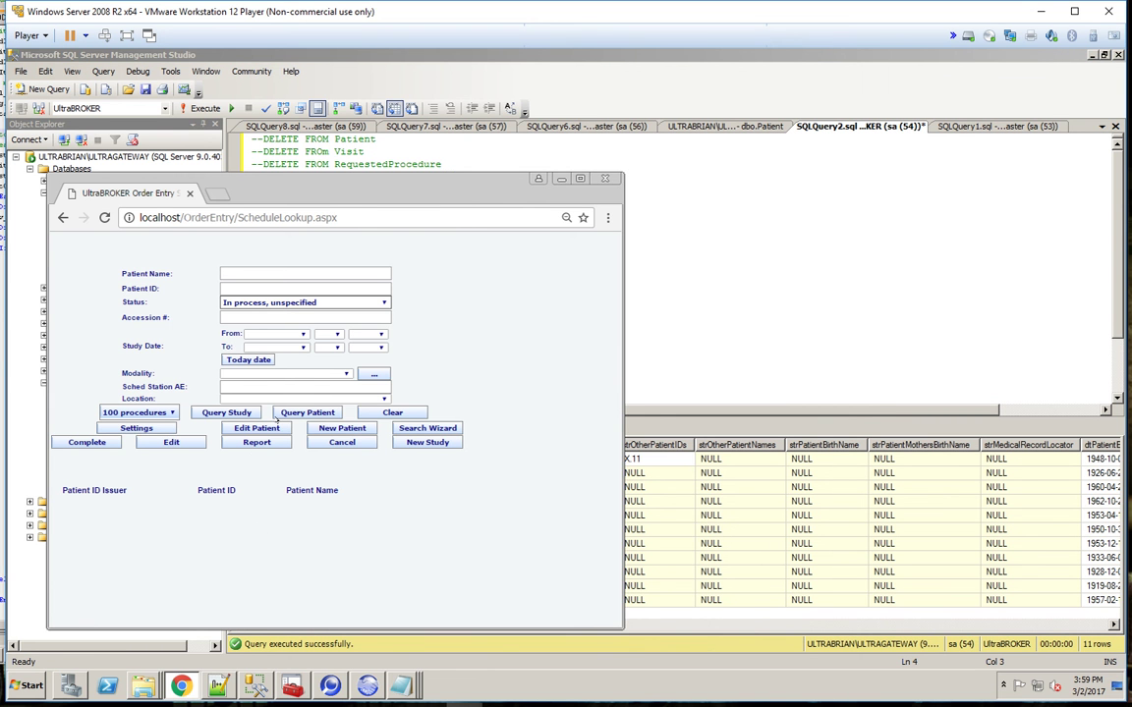
{"action": "left_click_drag", "start_coordinate": [339, 184], "coordinate": [354, 136]}
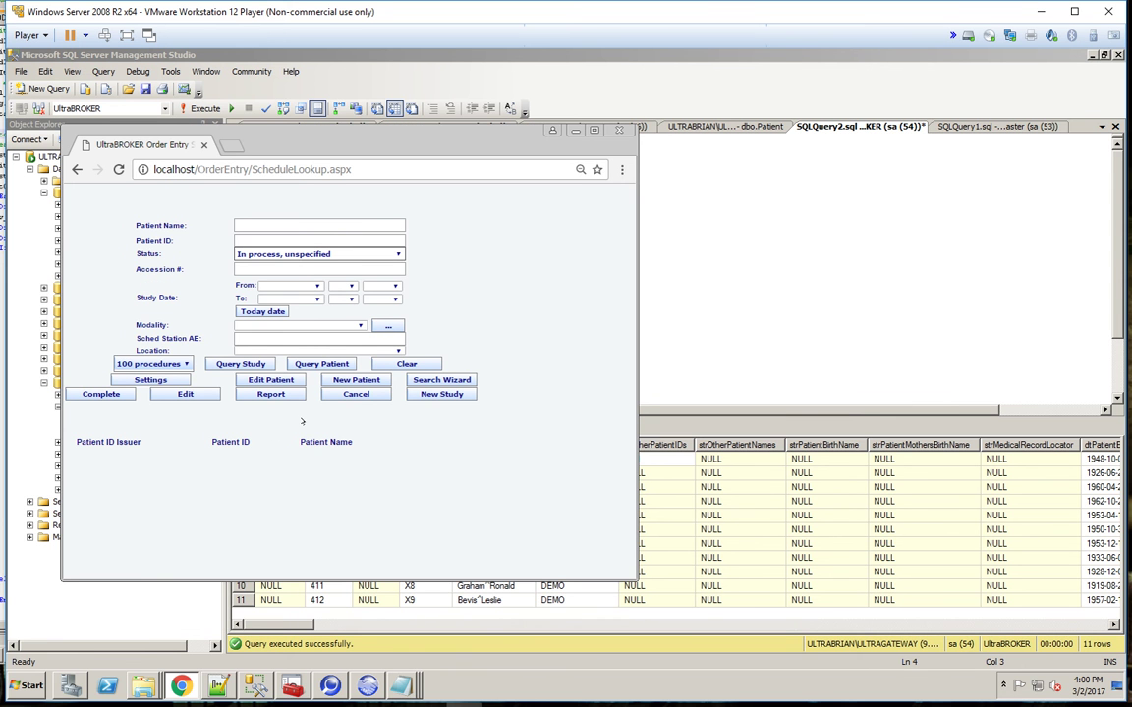
{"action": "left_click", "coordinate": [308, 365]}
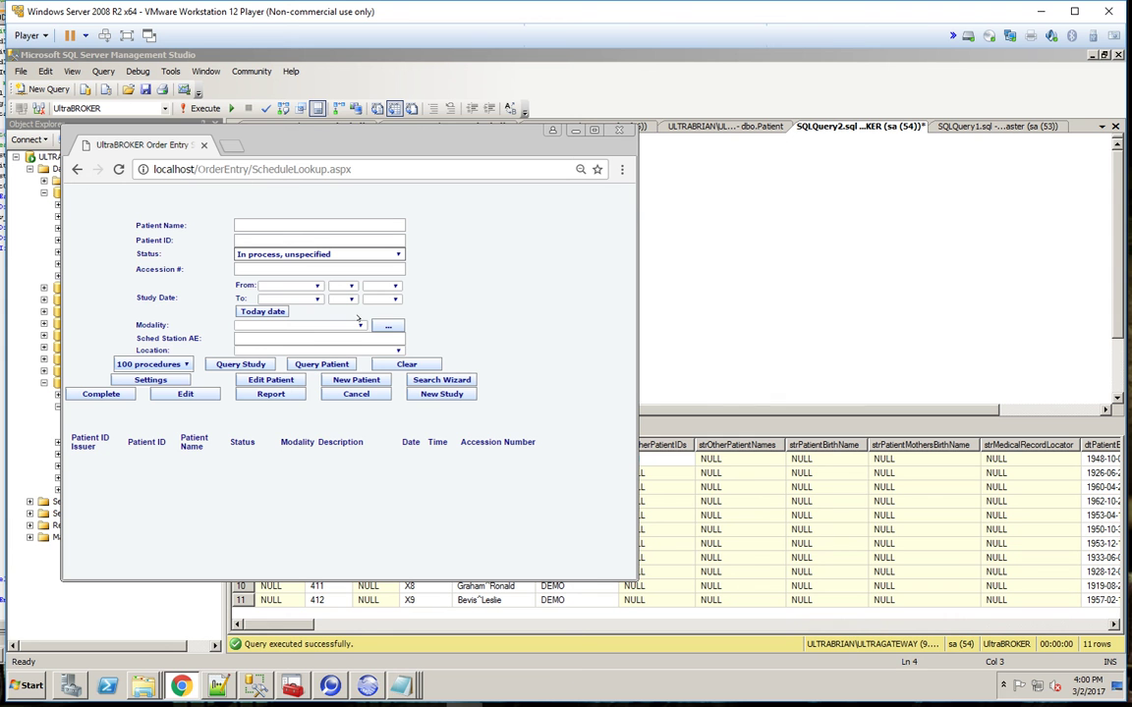
{"action": "left_click", "coordinate": [307, 363]}
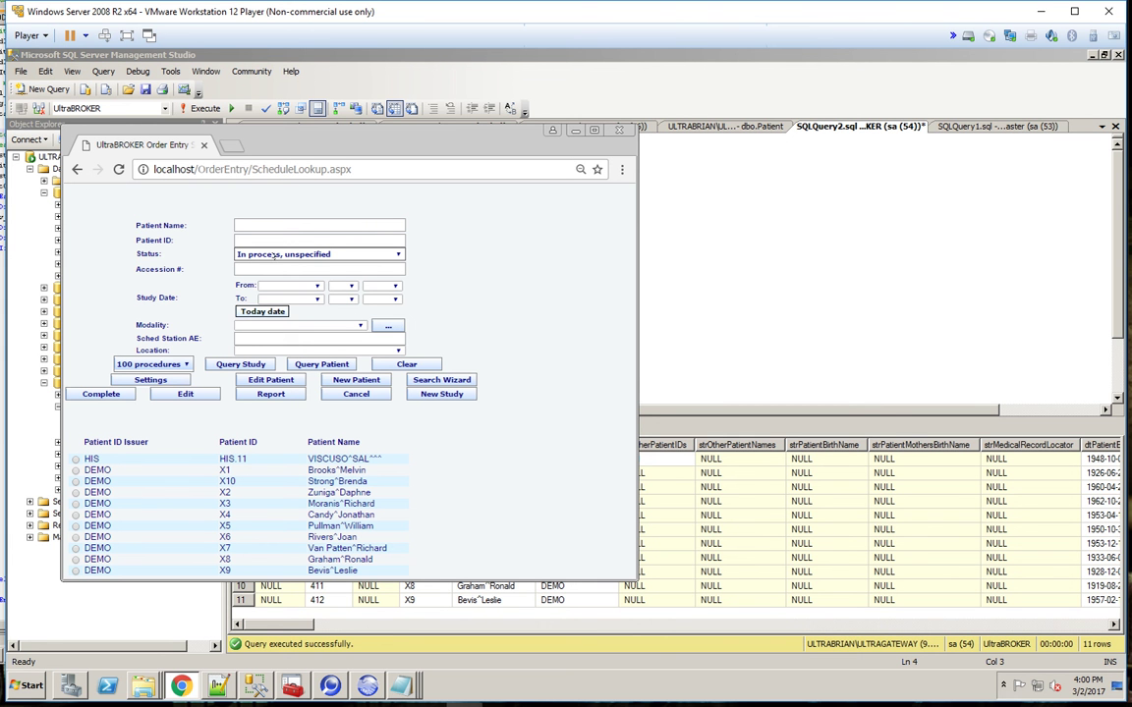
Step: Enter the patient ID of the fourth listed patient and query for that patient
{"action": "left_click", "coordinate": [284, 229]}
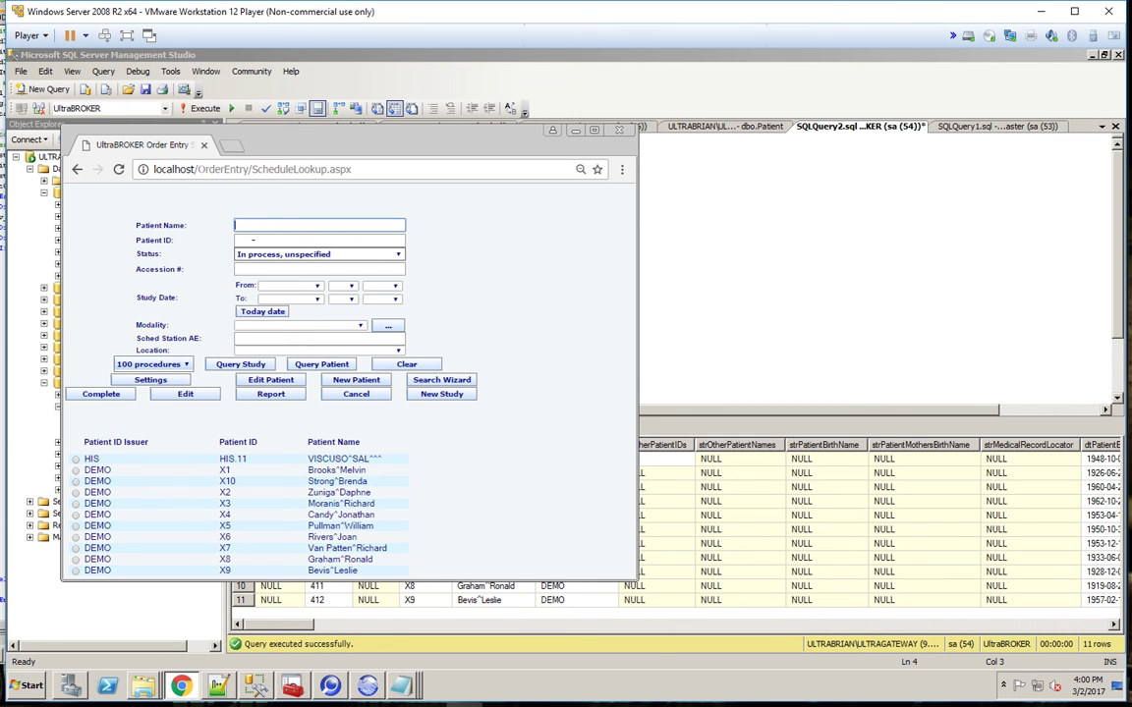
{"action": "left_click", "coordinate": [266, 242]}
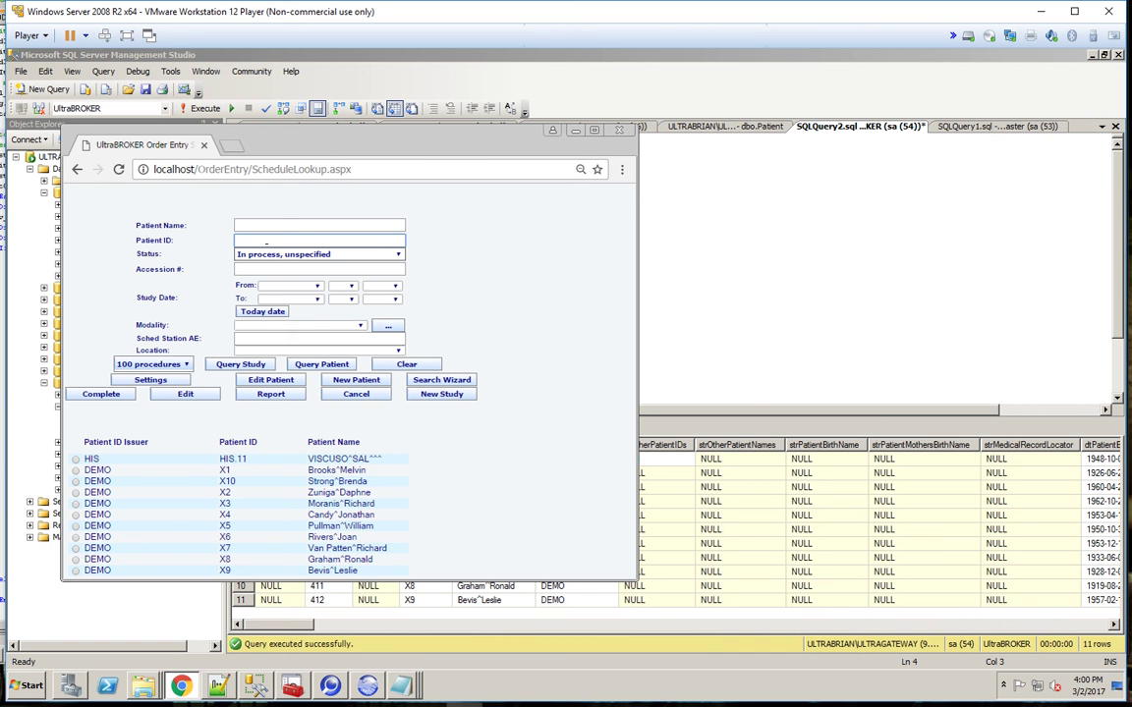
{"action": "type", "text": "X2"}
{"action": "left_click", "coordinate": [320, 364]}
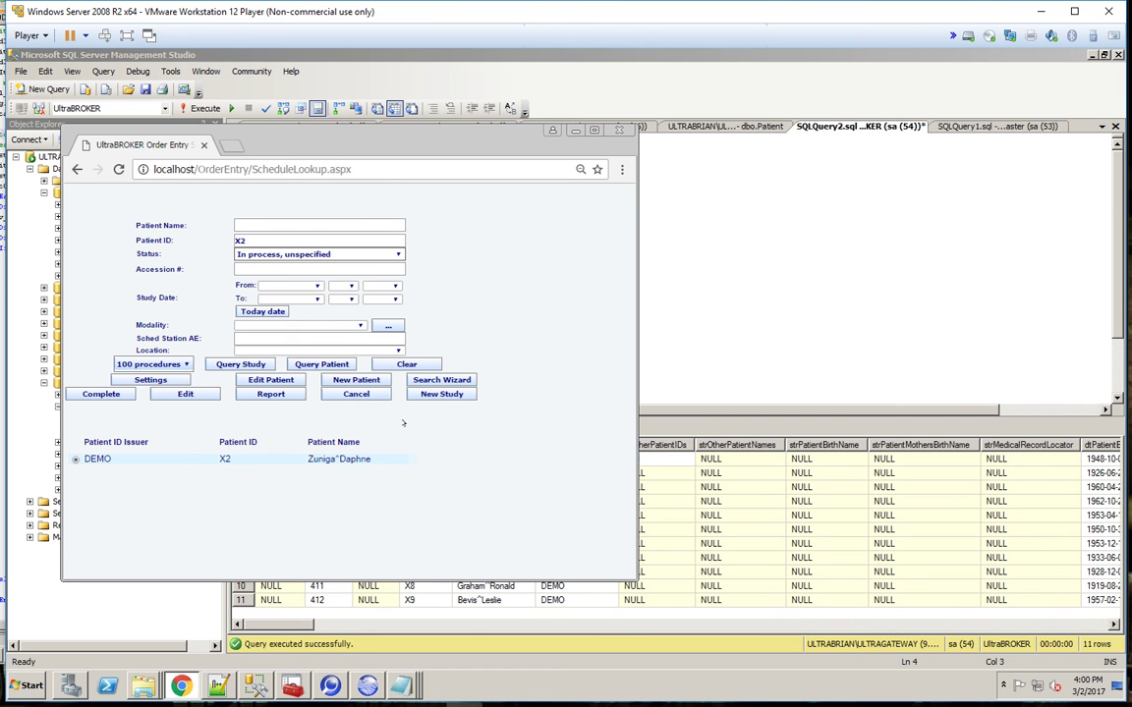
Step: Start a new study for the queried patient and set its priority to STAT
{"action": "left_click", "coordinate": [445, 393]}
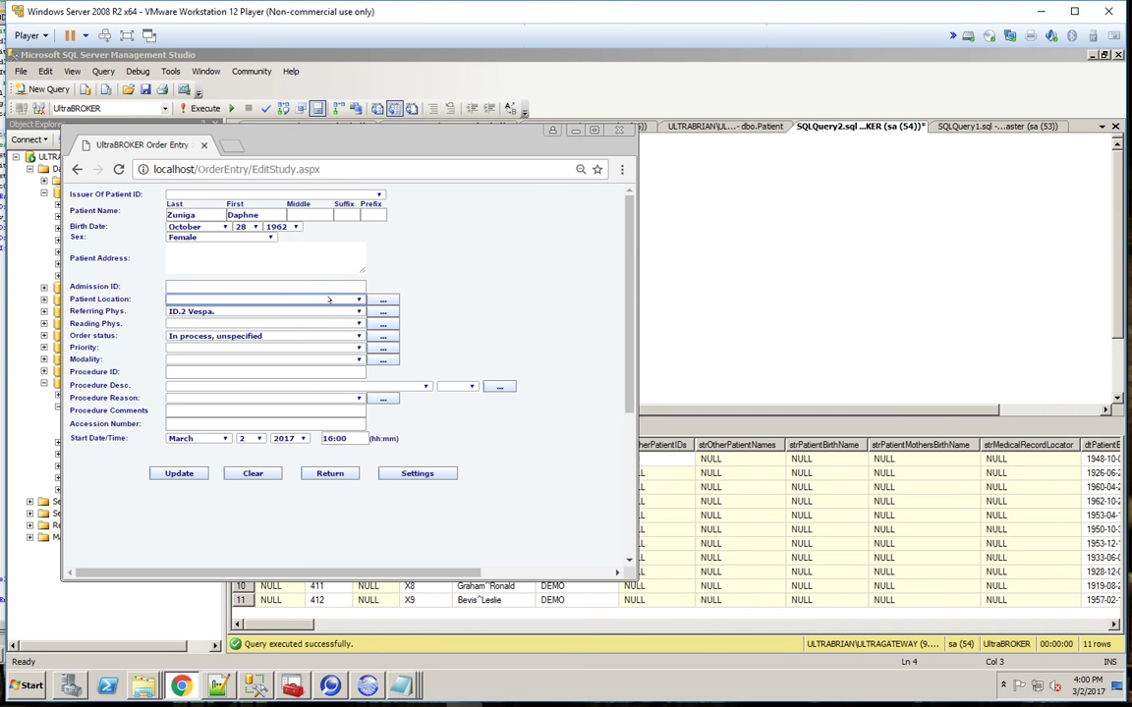
{"action": "left_click_drag", "start_coordinate": [69, 298], "coordinate": [129, 299]}
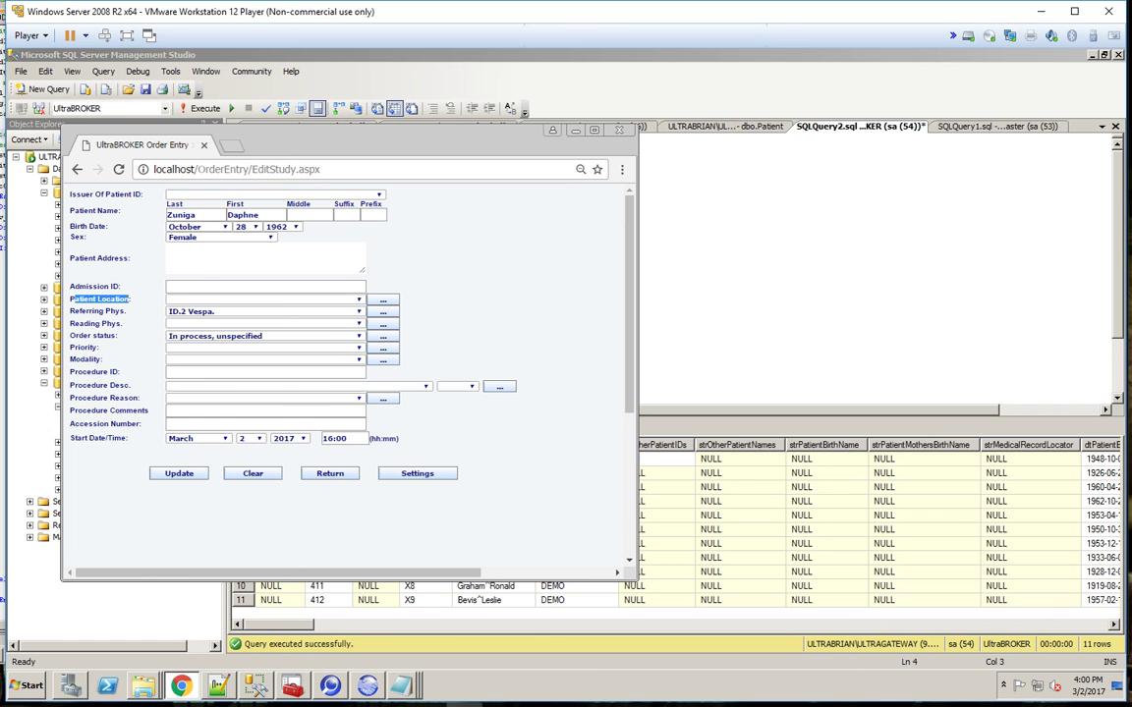
{"action": "left_click", "coordinate": [230, 322]}
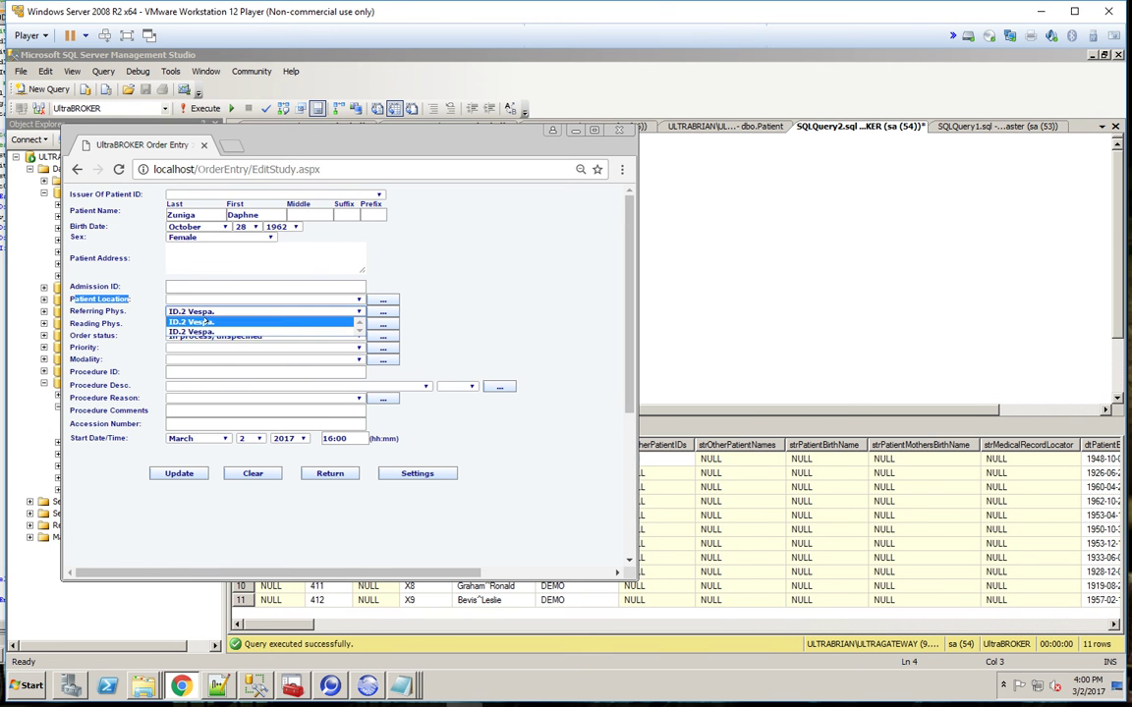
{"action": "left_click", "coordinate": [276, 316]}
{"action": "left_click", "coordinate": [208, 313]}
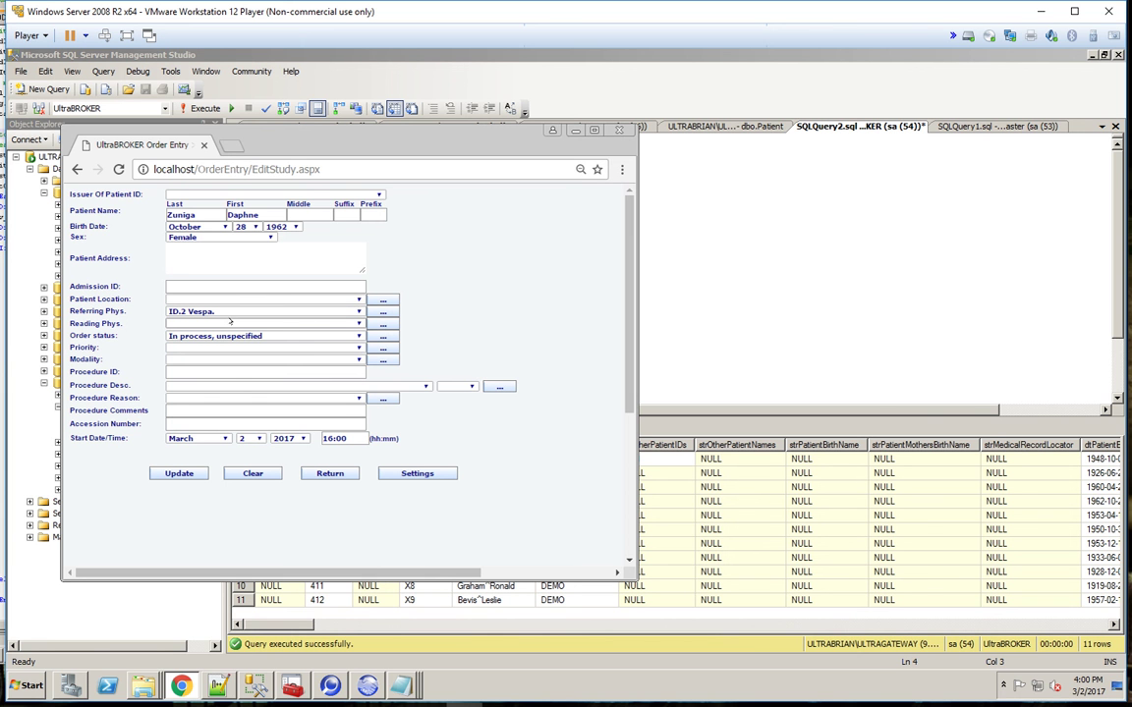
{"action": "left_click", "coordinate": [179, 347]}
{"action": "left_click", "coordinate": [193, 387]}
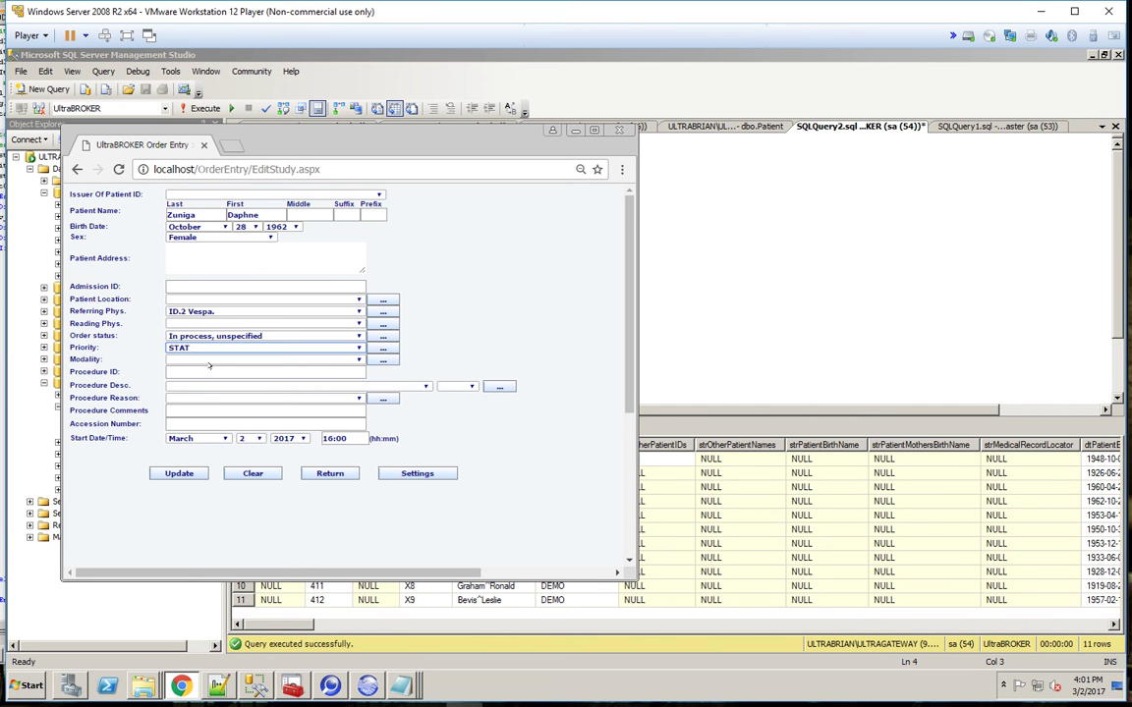
Step: Set the study's modality to Computed Radiography
{"action": "left_click", "coordinate": [197, 359]}
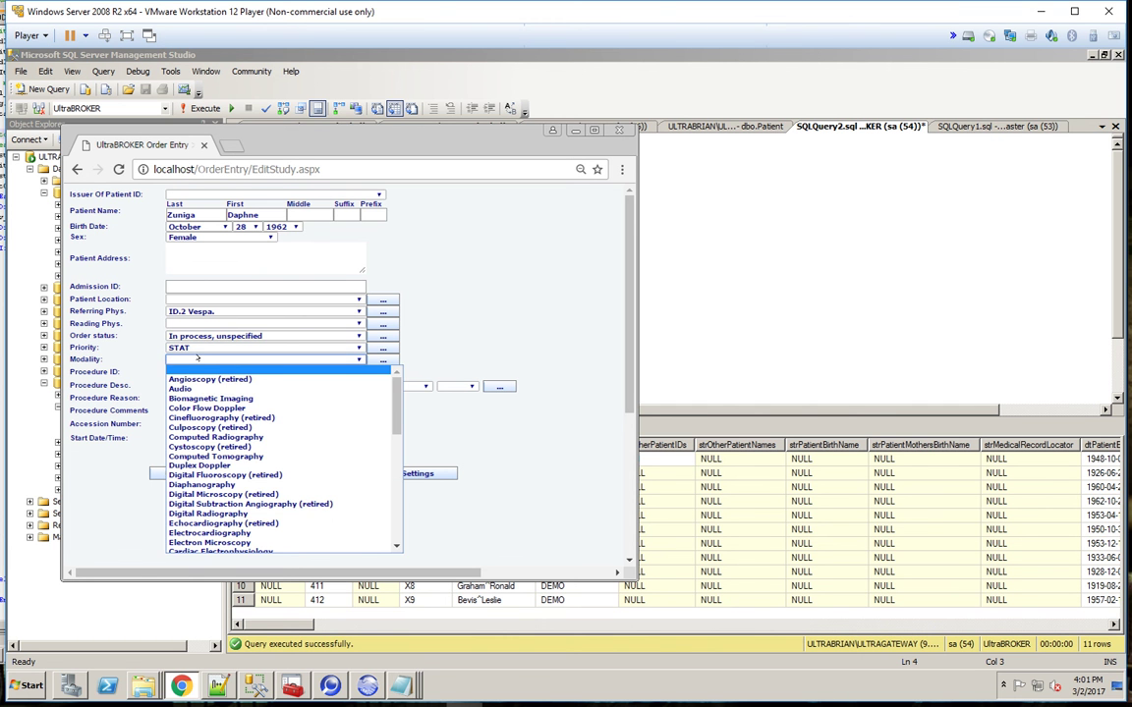
{"action": "left_click", "coordinate": [227, 437]}
{"action": "left_click", "coordinate": [319, 387]}
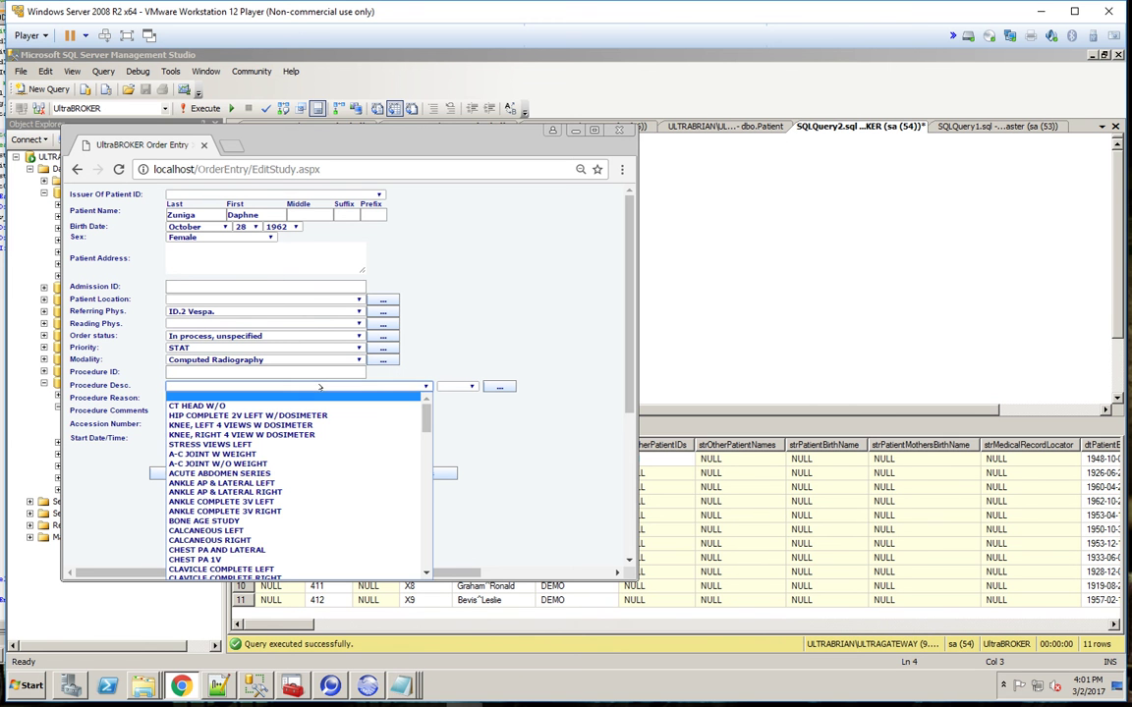
{"action": "left_click", "coordinate": [225, 360]}
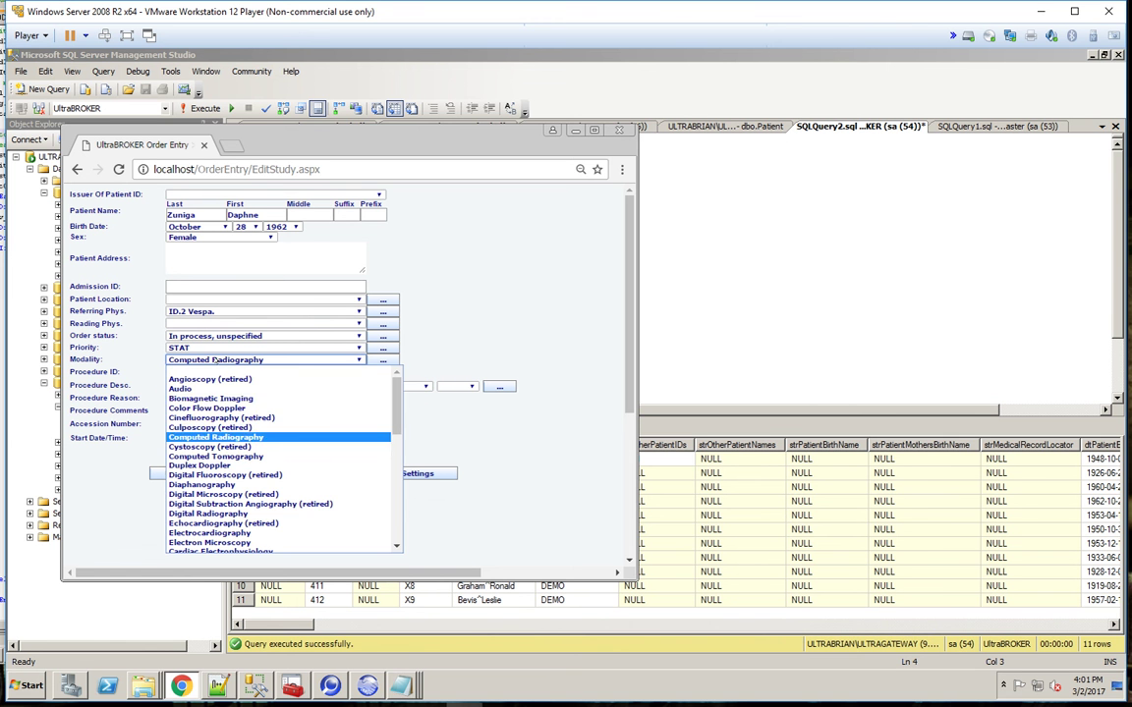
{"action": "left_click", "coordinate": [215, 437]}
Step: Set the procedure description to FOOT 3V LEFT with the laterality LEFT
{"action": "left_click", "coordinate": [295, 386]}
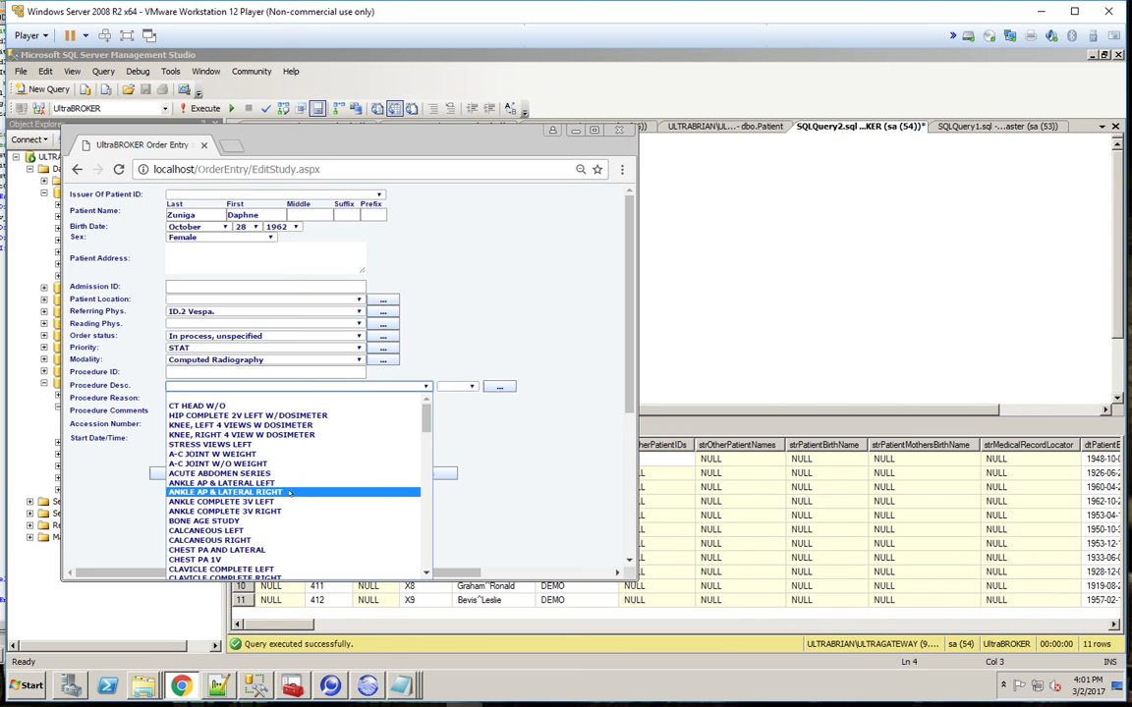
{"action": "scroll", "coordinate": [290, 496], "scroll_direction": "down", "scroll_amount": 10}
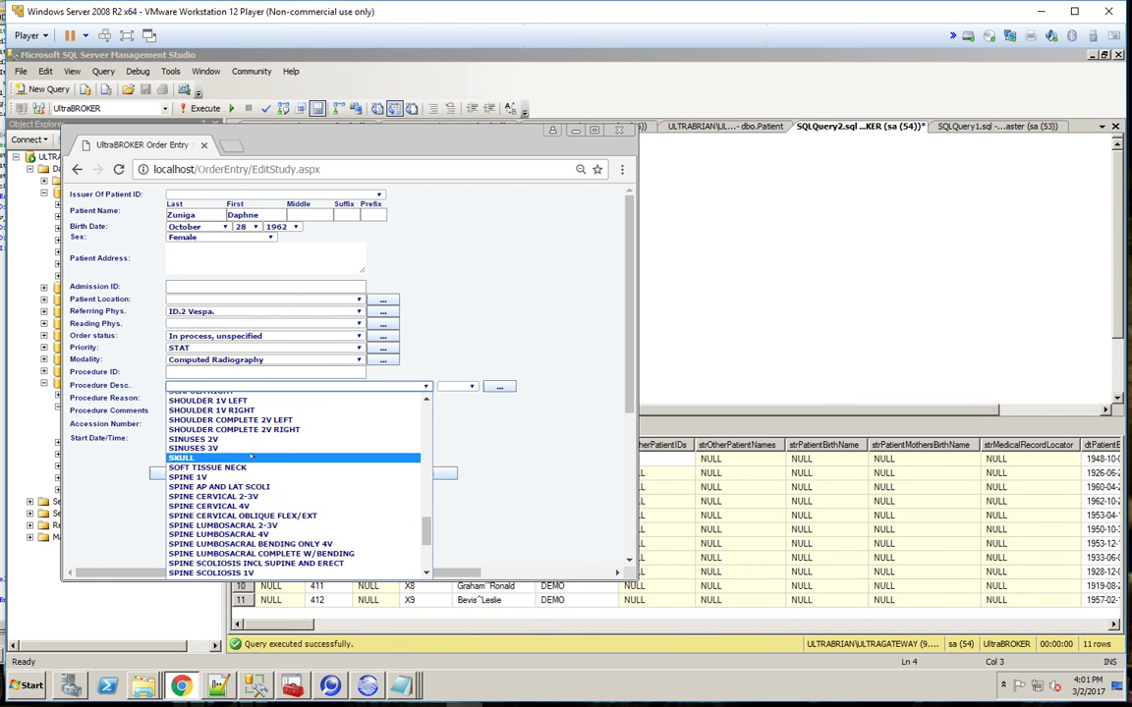
{"action": "scroll", "coordinate": [272, 459], "scroll_direction": "up", "scroll_amount": 7}
{"action": "left_click", "coordinate": [244, 406]}
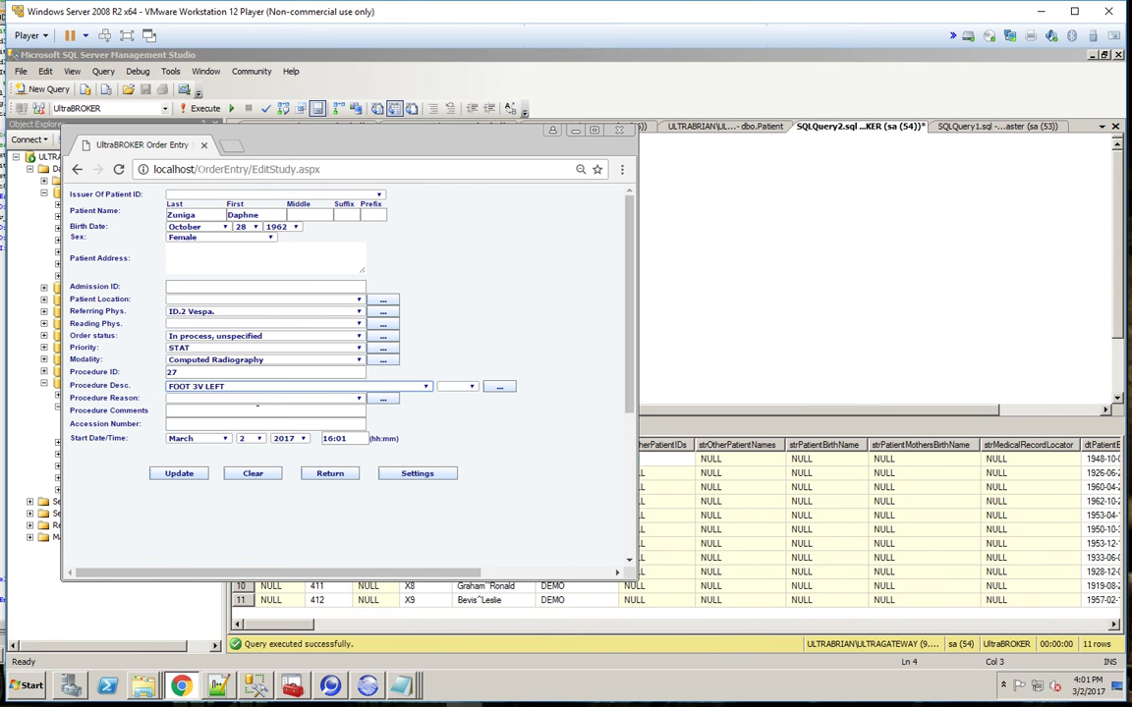
{"action": "left_click", "coordinate": [454, 387]}
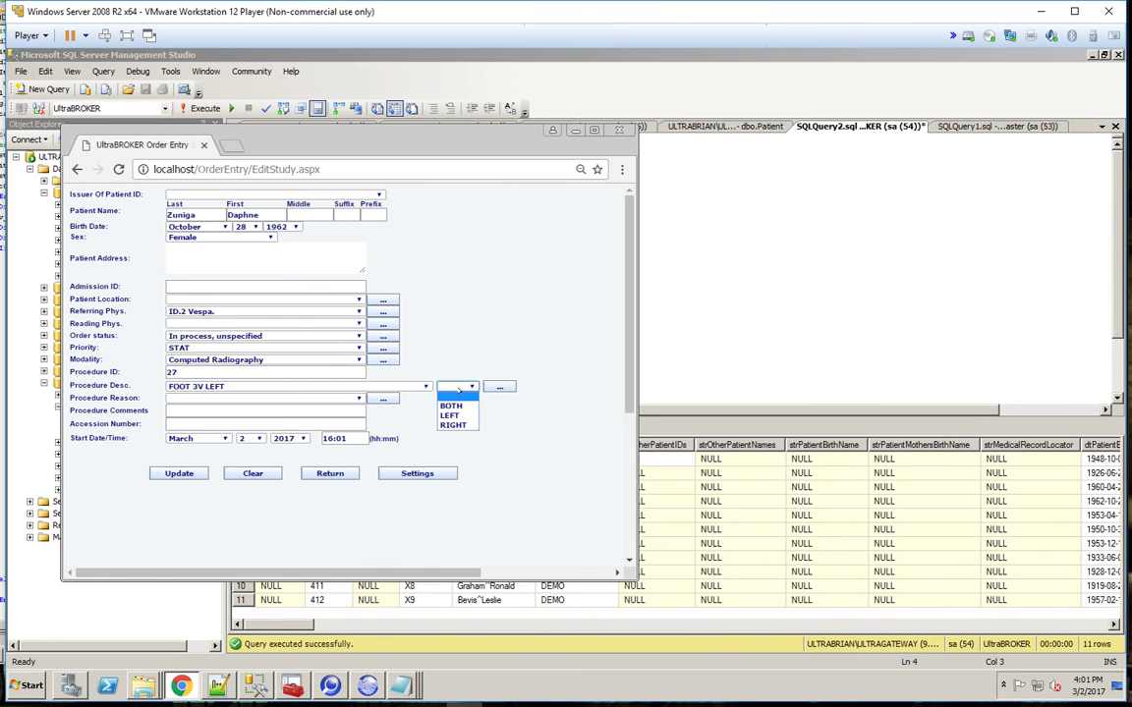
Step: Set the procedure reason to Routine and enter TEST TEST as the procedure comments
{"action": "left_click", "coordinate": [275, 398]}
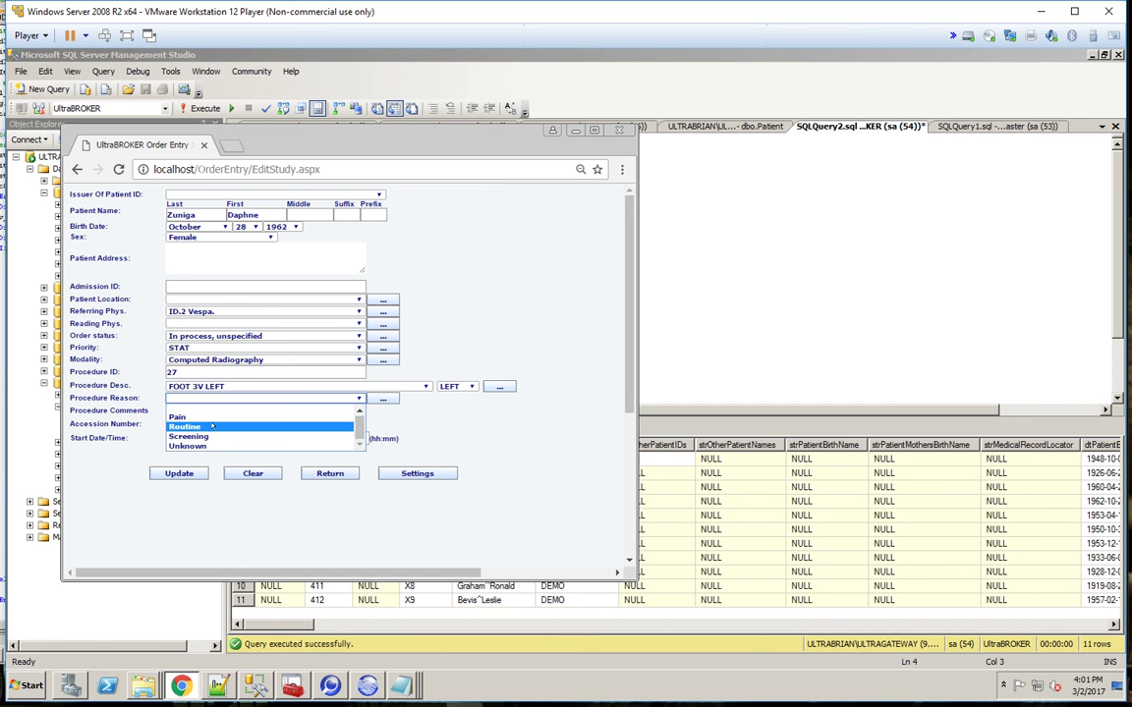
{"action": "left_click", "coordinate": [211, 427]}
{"action": "left_click", "coordinate": [228, 413]}
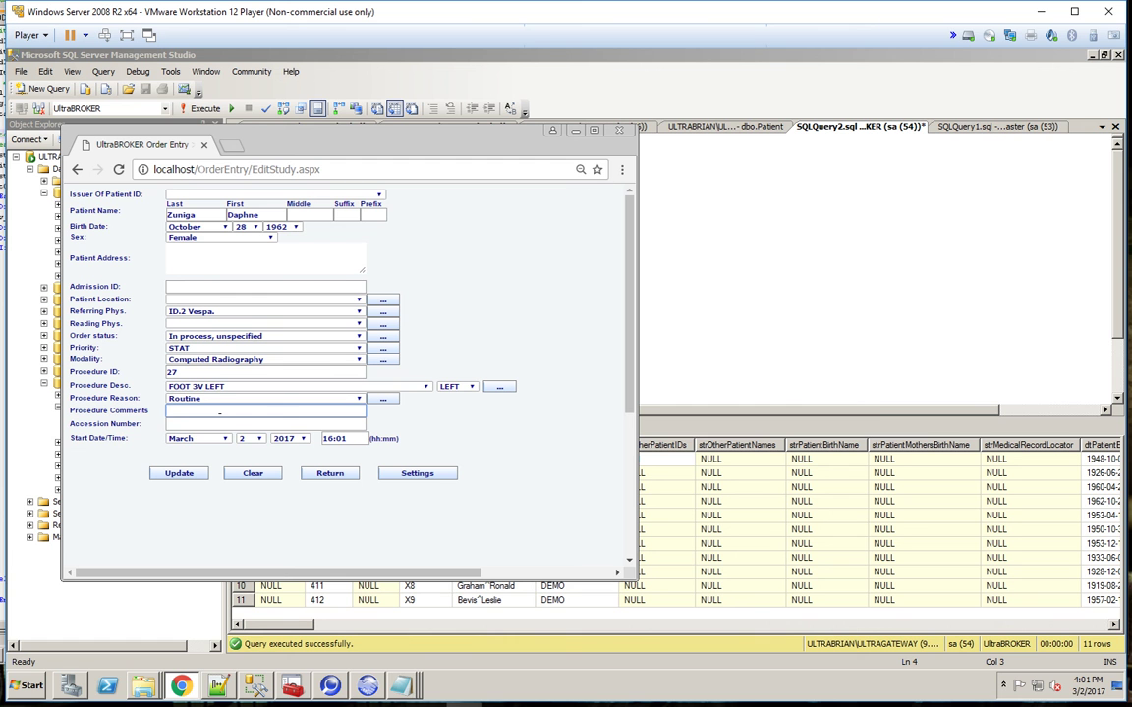
{"action": "type", "text": "TESTE TEST"}
{"action": "key", "text": "BackSpace"}
{"action": "key", "text": "BackSpace"}
{"action": "key", "text": "BackSpace"}
{"action": "key", "text": "BackSpace"}
{"action": "key", "text": "BackSpace"}
{"action": "key", "text": "BackSpace"}
{"action": "type", "text": "TEST"}
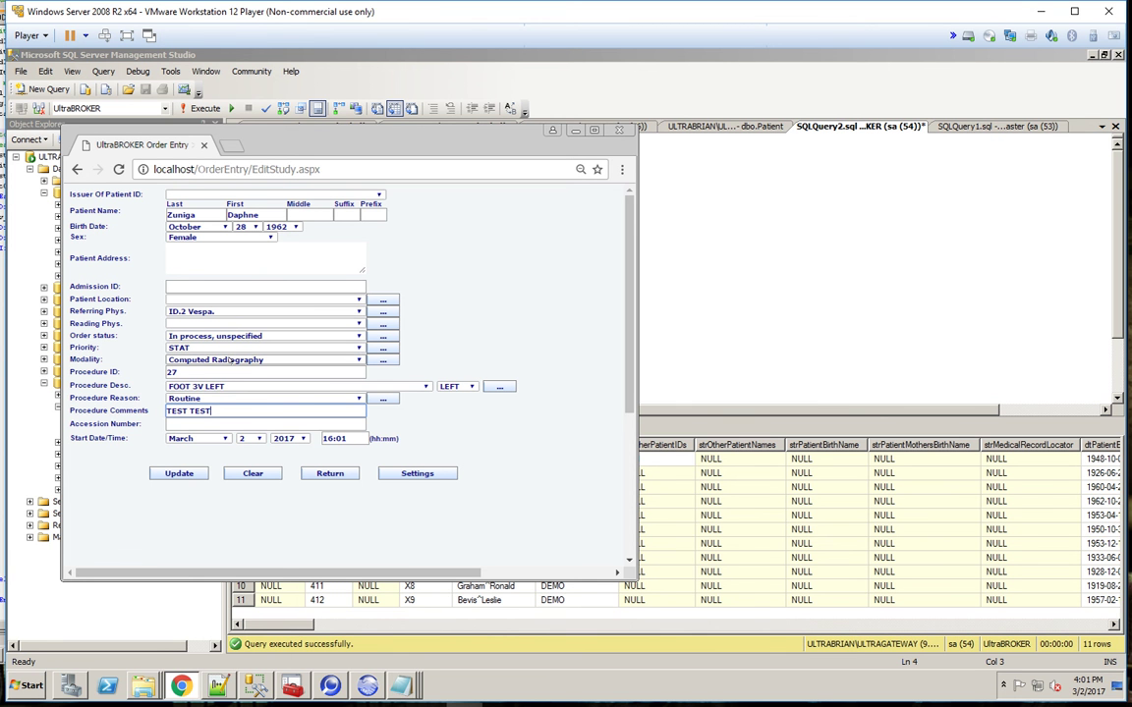
Step: Change the procedure description to ELBOW AP AND LATERAL RIGHT and submit the new study
{"action": "left_click", "coordinate": [230, 361]}
{"action": "left_click", "coordinate": [231, 360]}
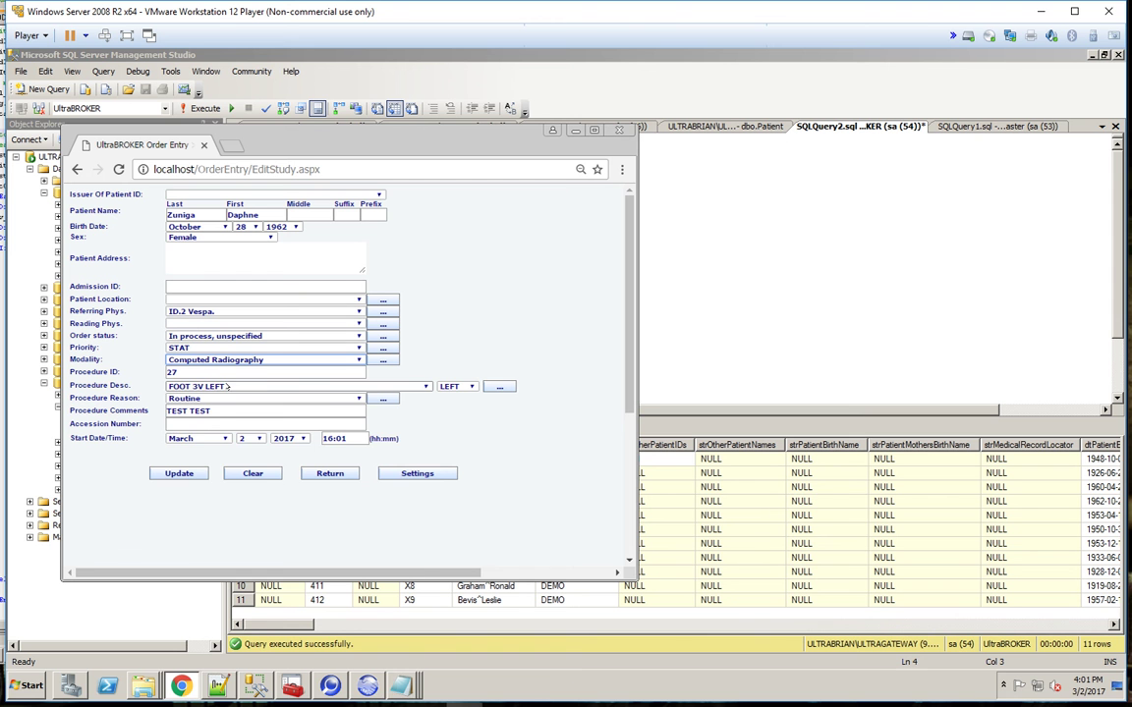
{"action": "left_click", "coordinate": [251, 386]}
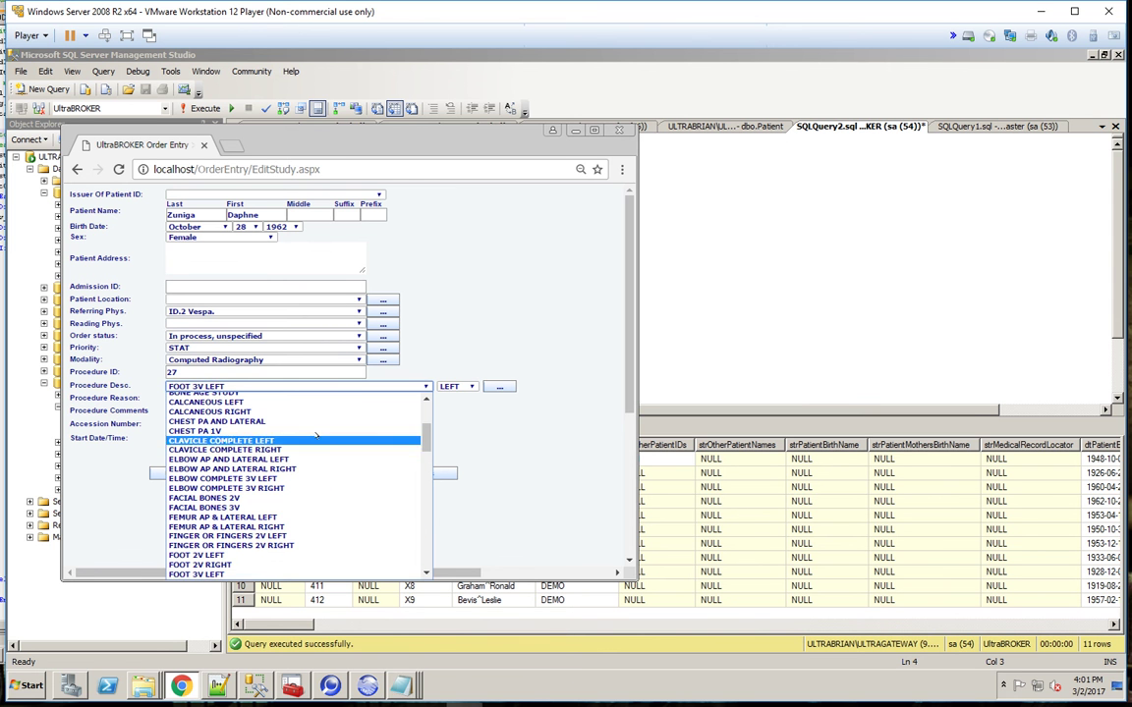
{"action": "left_click", "coordinate": [236, 473]}
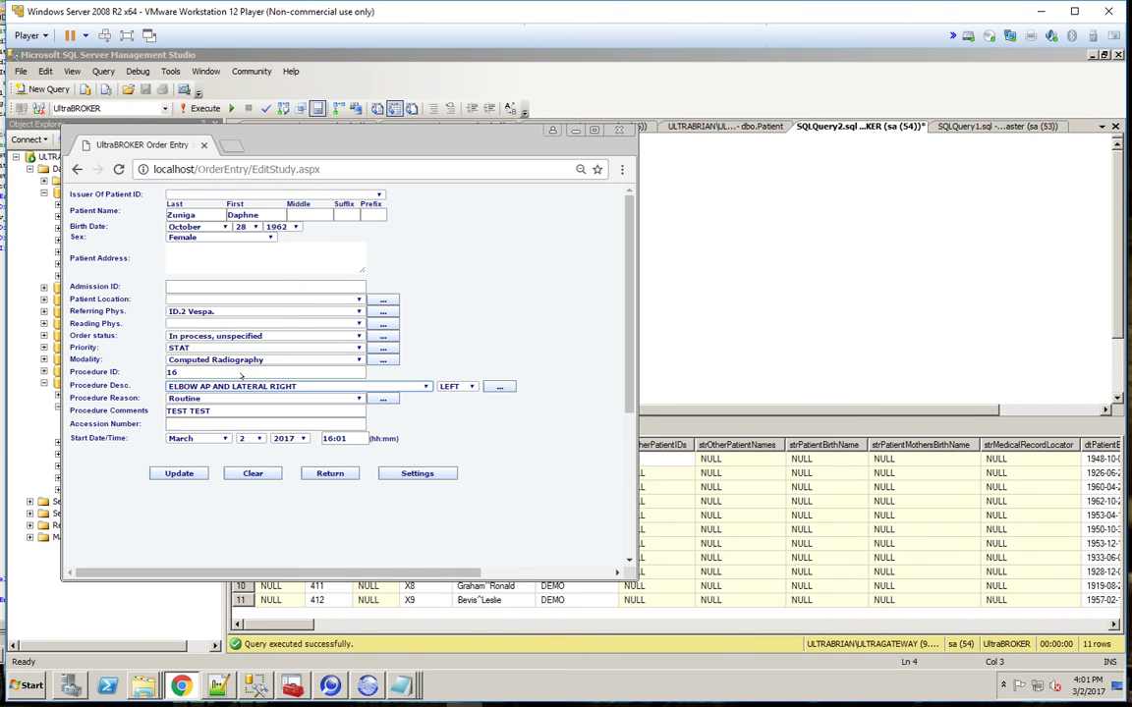
{"action": "left_click", "coordinate": [449, 386]}
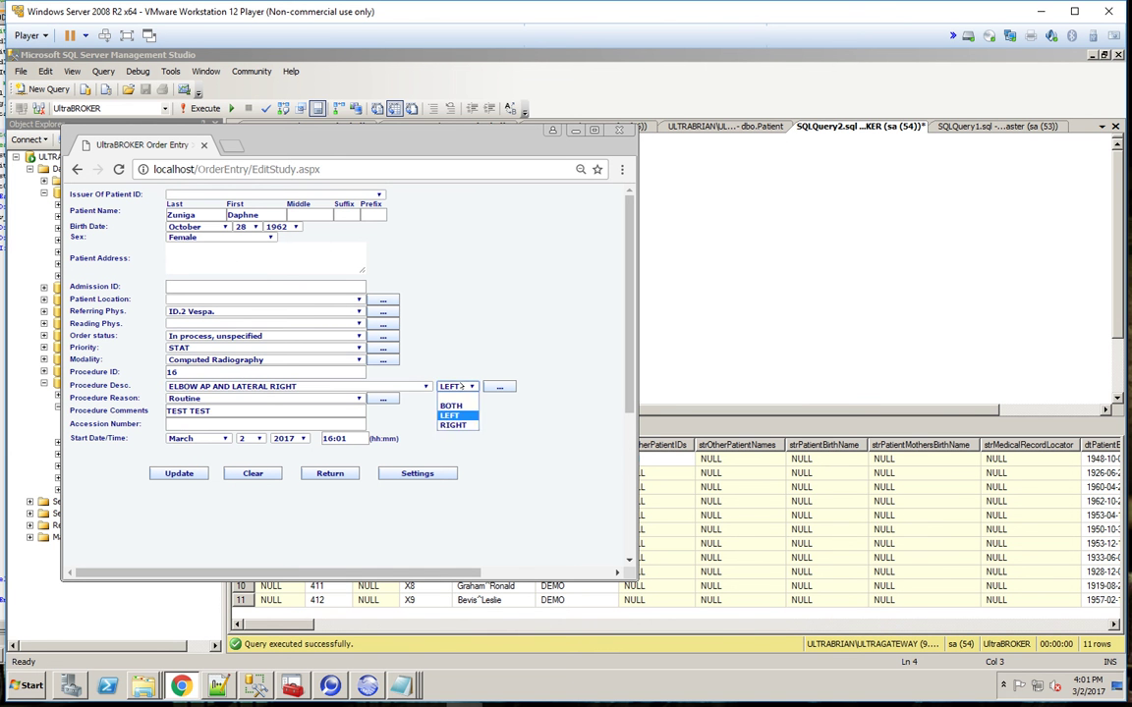
{"action": "left_click", "coordinate": [449, 386]}
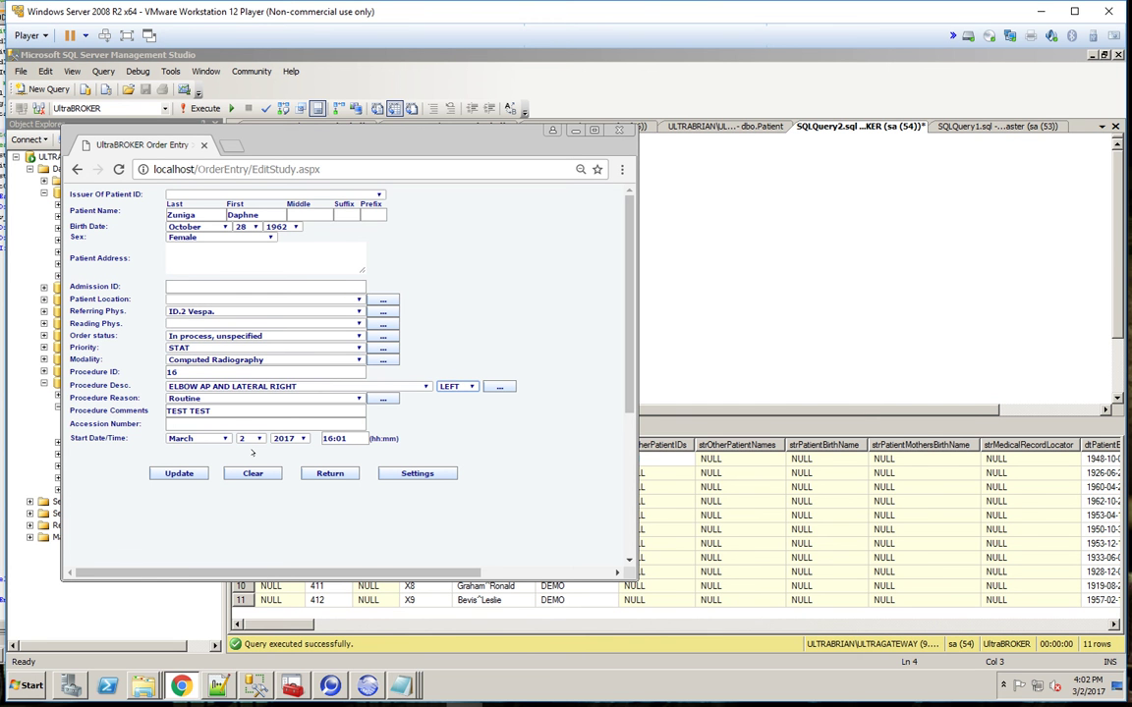
{"action": "left_click", "coordinate": [178, 473]}
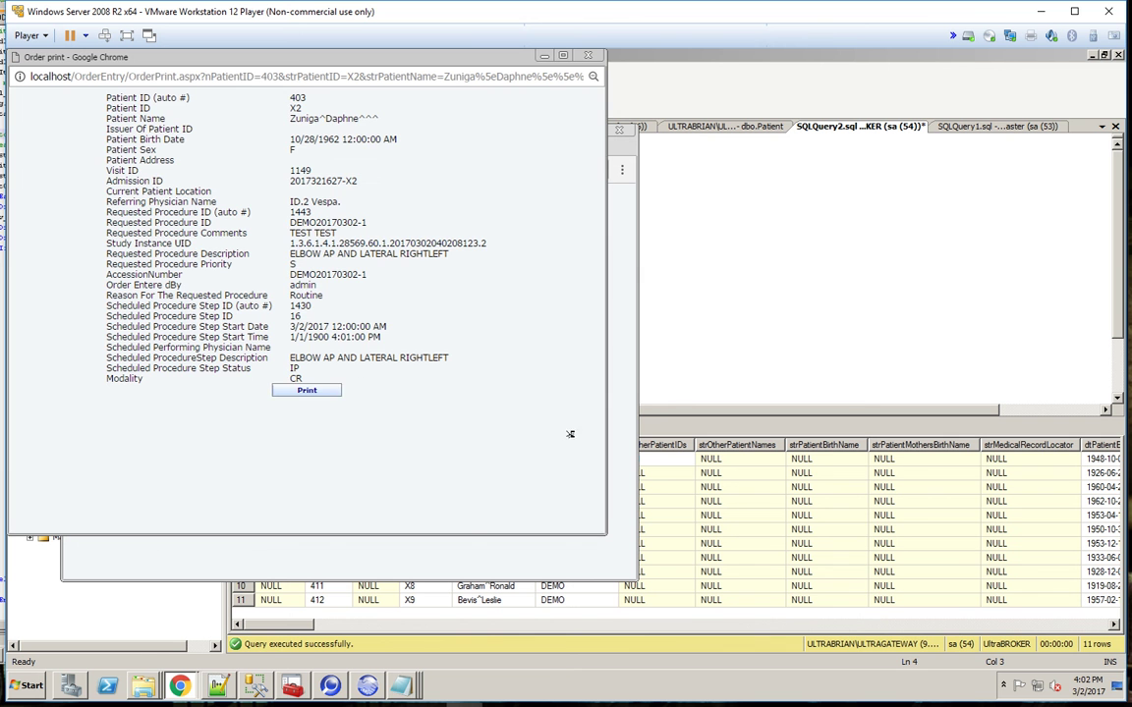
Step: Review the patient, procedure and accession details of the new order in the order print window, and print it
{"action": "left_click_drag", "start_coordinate": [110, 94], "coordinate": [134, 129]}
{"action": "left_click", "coordinate": [424, 378]}
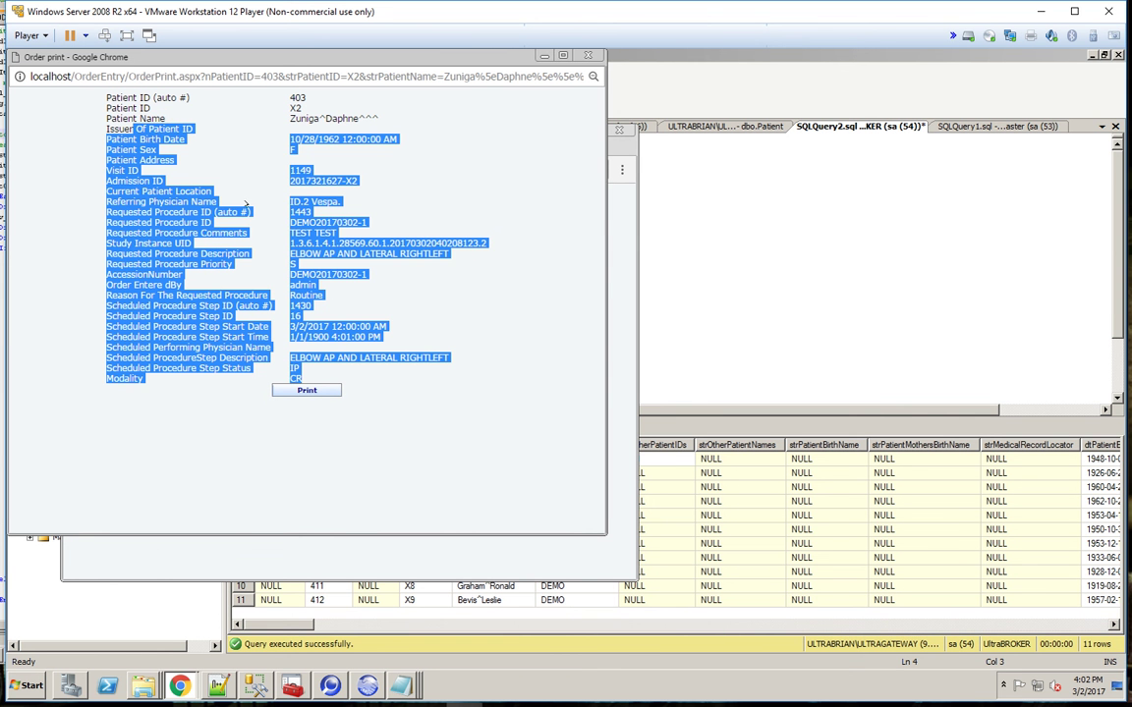
{"action": "left_click", "coordinate": [224, 254]}
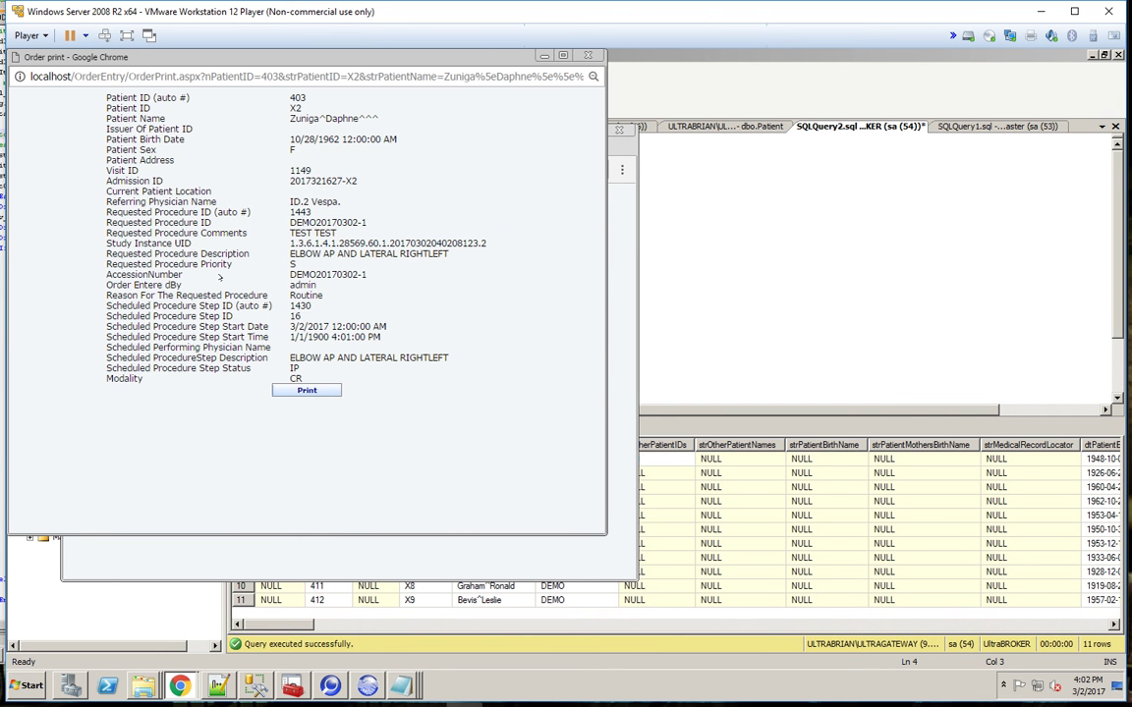
{"action": "left_click_drag", "start_coordinate": [134, 108], "coordinate": [197, 358]}
{"action": "left_click_drag", "start_coordinate": [385, 382], "coordinate": [140, 151]}
{"action": "left_click", "coordinate": [211, 233]}
{"action": "left_click_drag", "start_coordinate": [103, 196], "coordinate": [325, 306]}
{"action": "left_click", "coordinate": [320, 343]}
{"action": "left_click", "coordinate": [330, 392]}
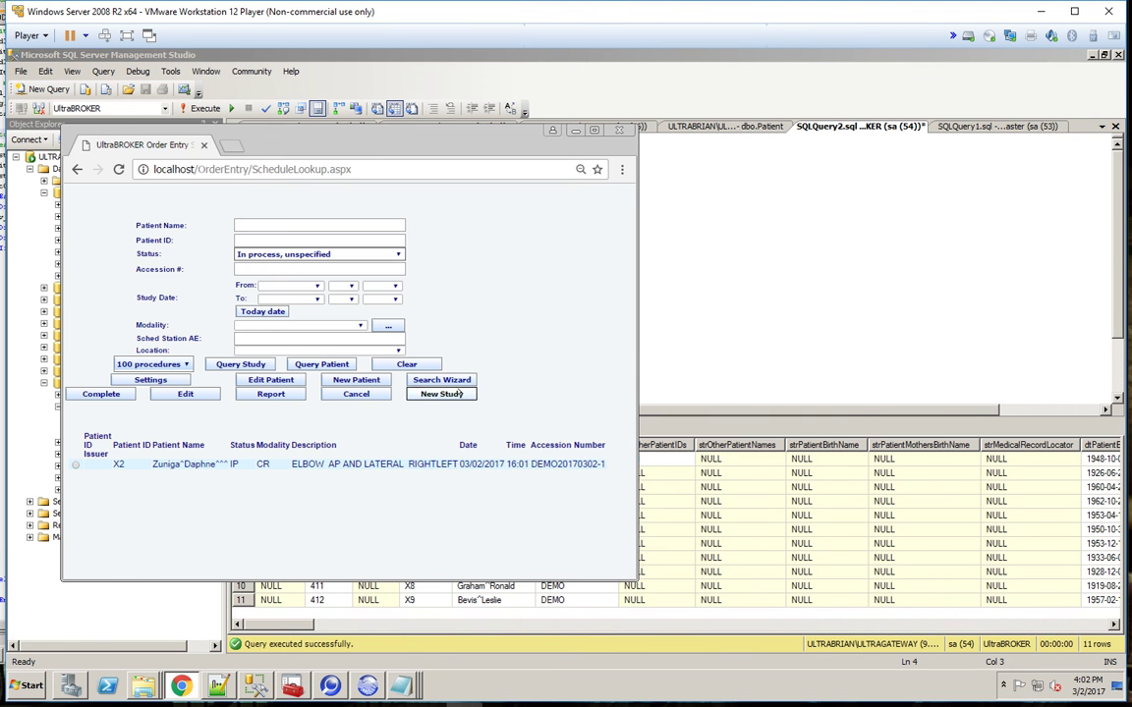
Step: Look over the new elbow study's row in the Order Entry study list
{"action": "left_click_drag", "start_coordinate": [163, 465], "coordinate": [586, 465]}
{"action": "left_click", "coordinate": [511, 465]}
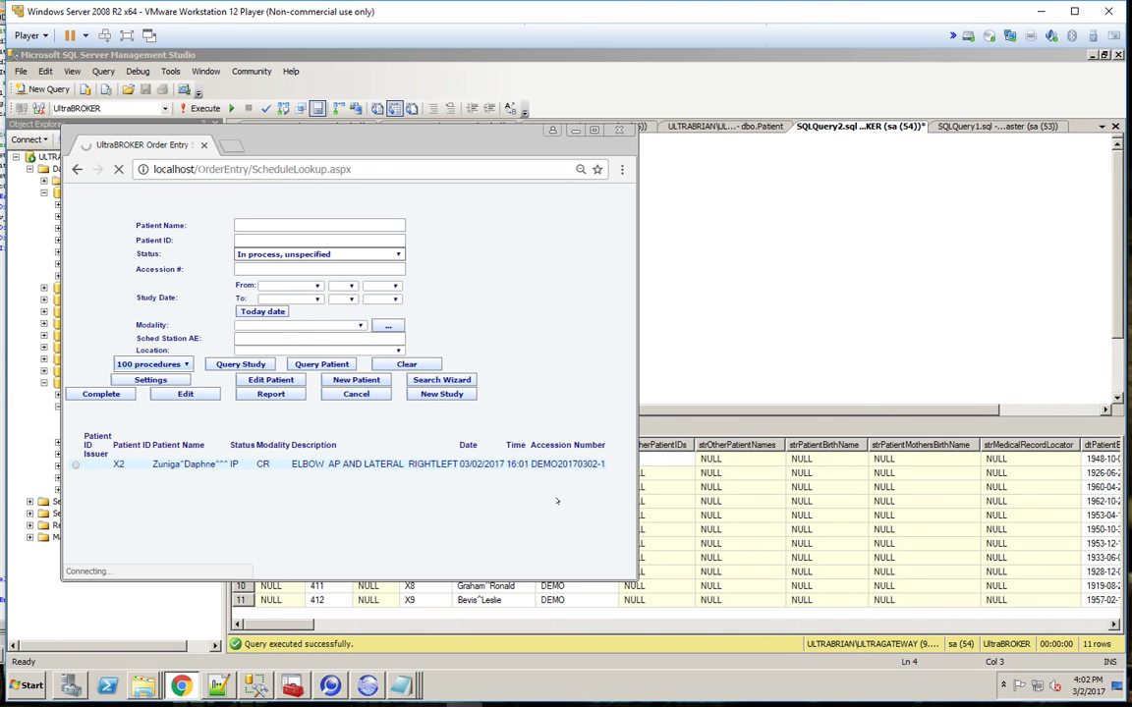
{"action": "left_click", "coordinate": [511, 465]}
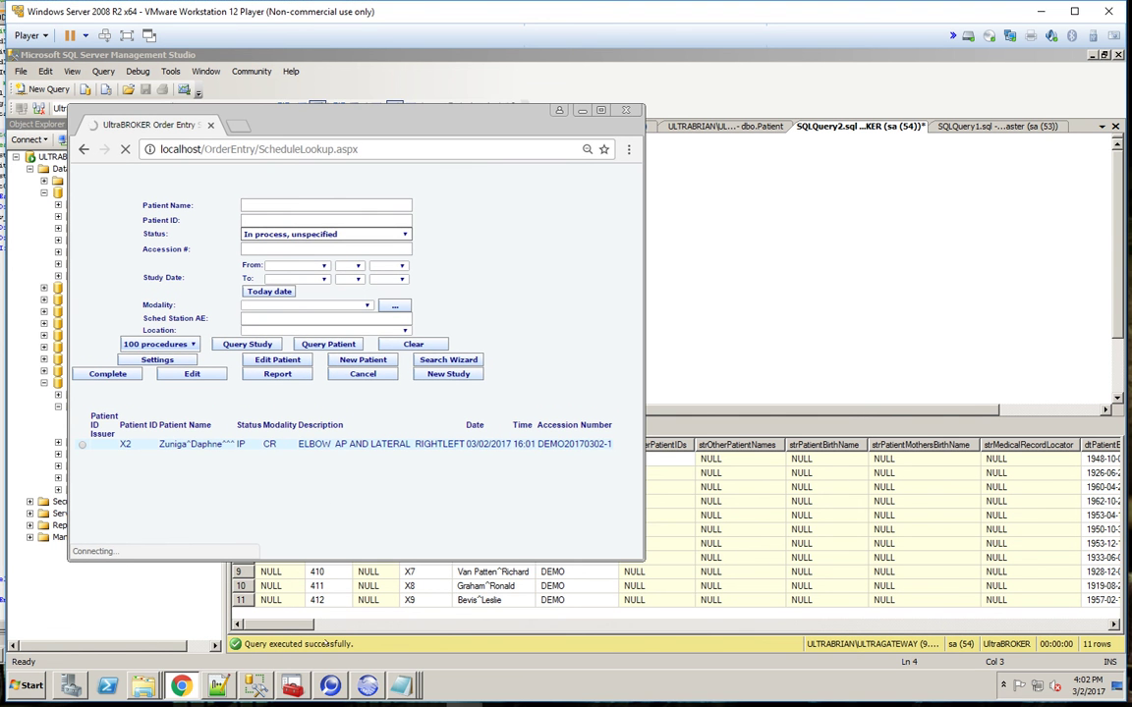
Step: Switch to UltraBROKER, refresh the database's procedures list to check the new CR elbow study, and close the list
{"action": "left_click", "coordinate": [366, 686]}
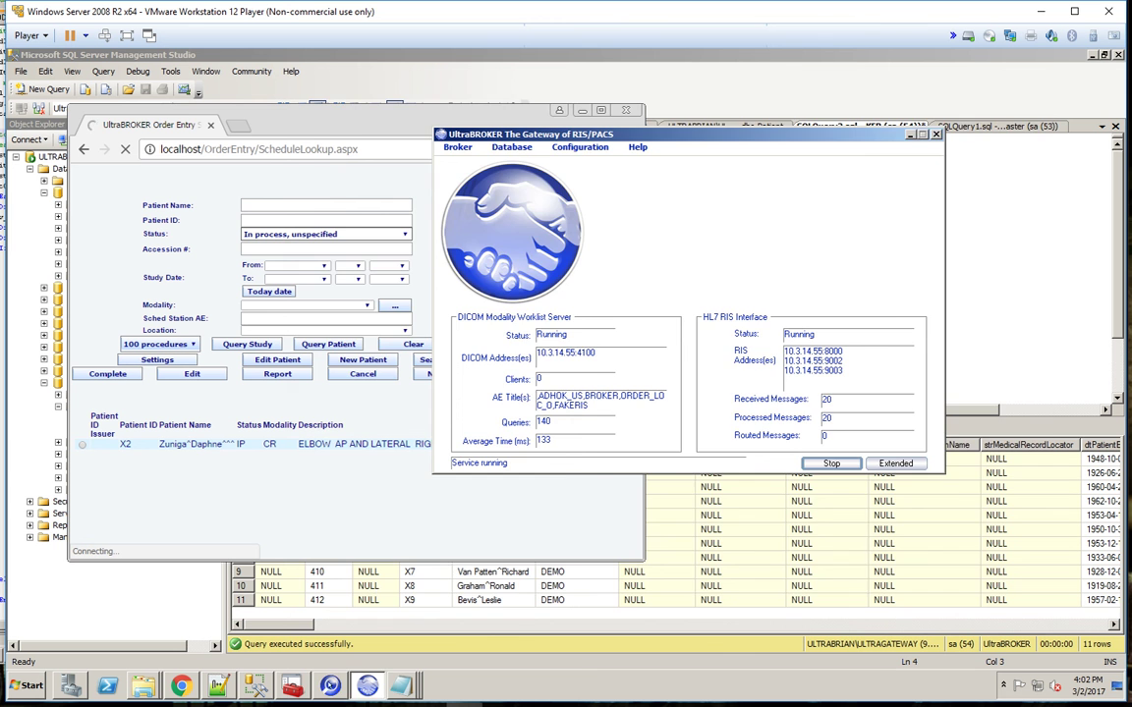
{"action": "left_click", "coordinate": [331, 686]}
{"action": "left_click", "coordinate": [366, 686]}
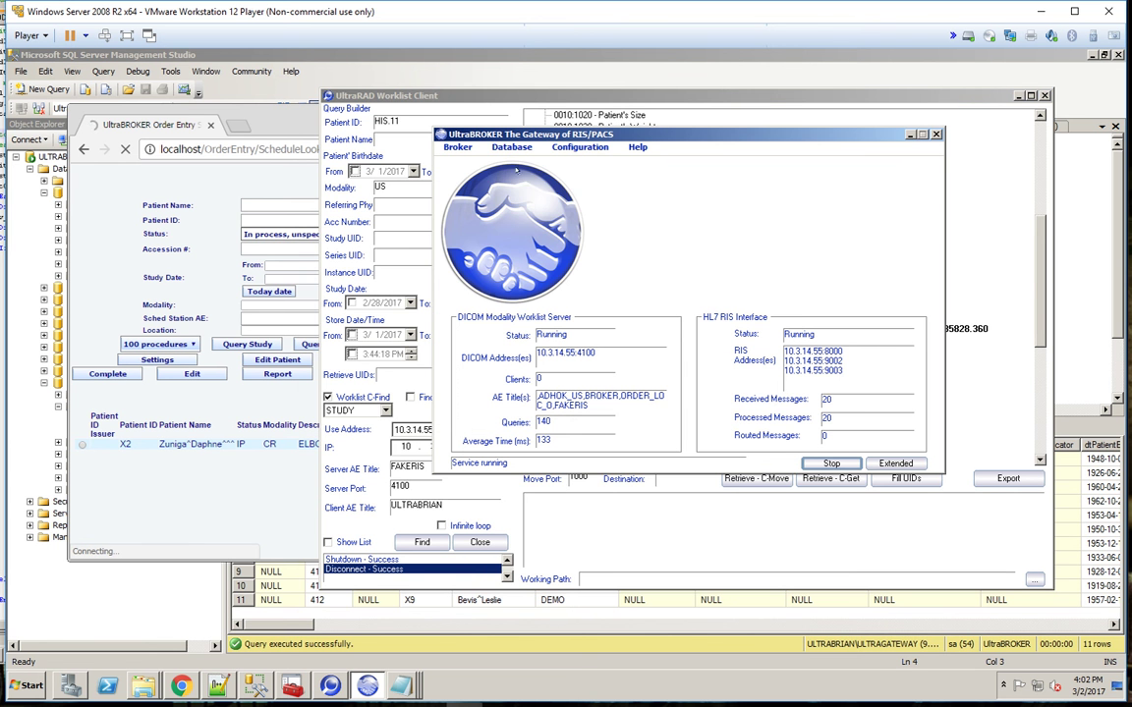
{"action": "left_click", "coordinate": [511, 147]}
{"action": "left_click", "coordinate": [519, 191]}
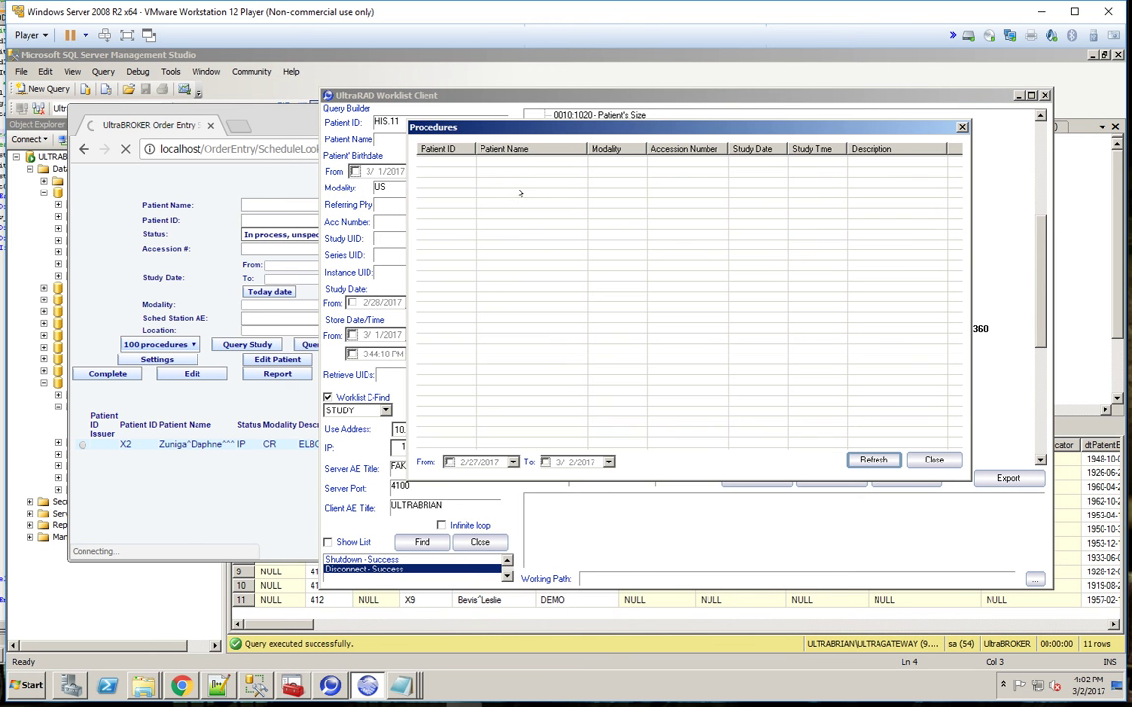
{"action": "left_click", "coordinate": [858, 459]}
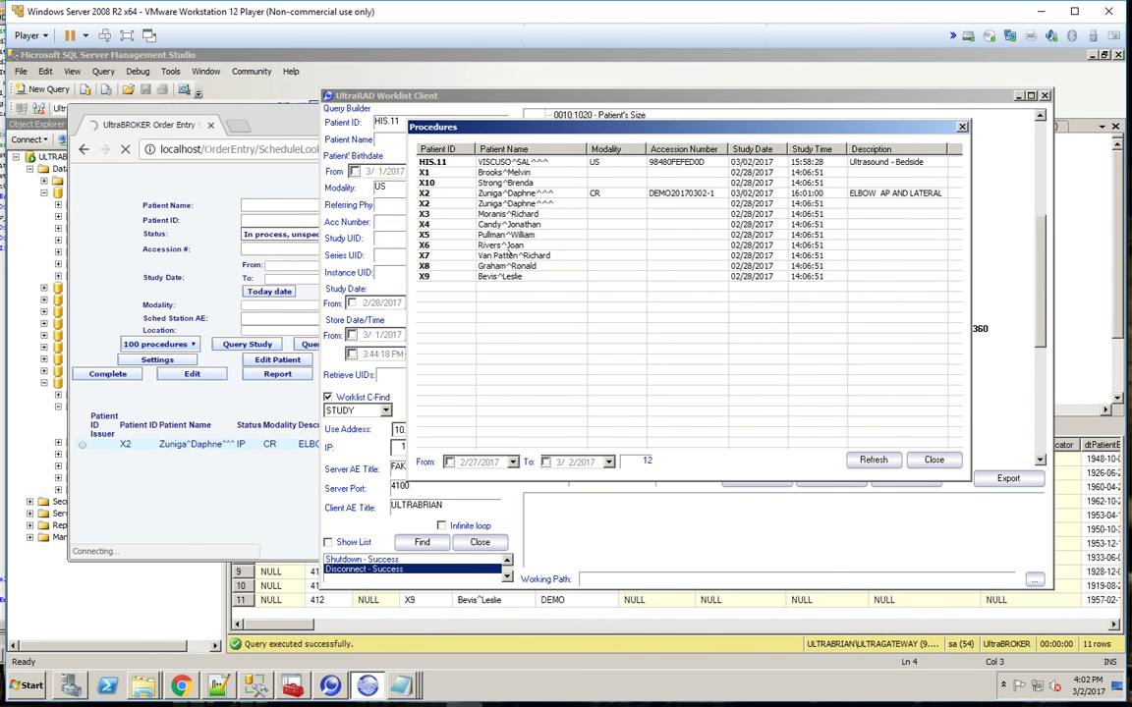
{"action": "left_click", "coordinate": [531, 193]}
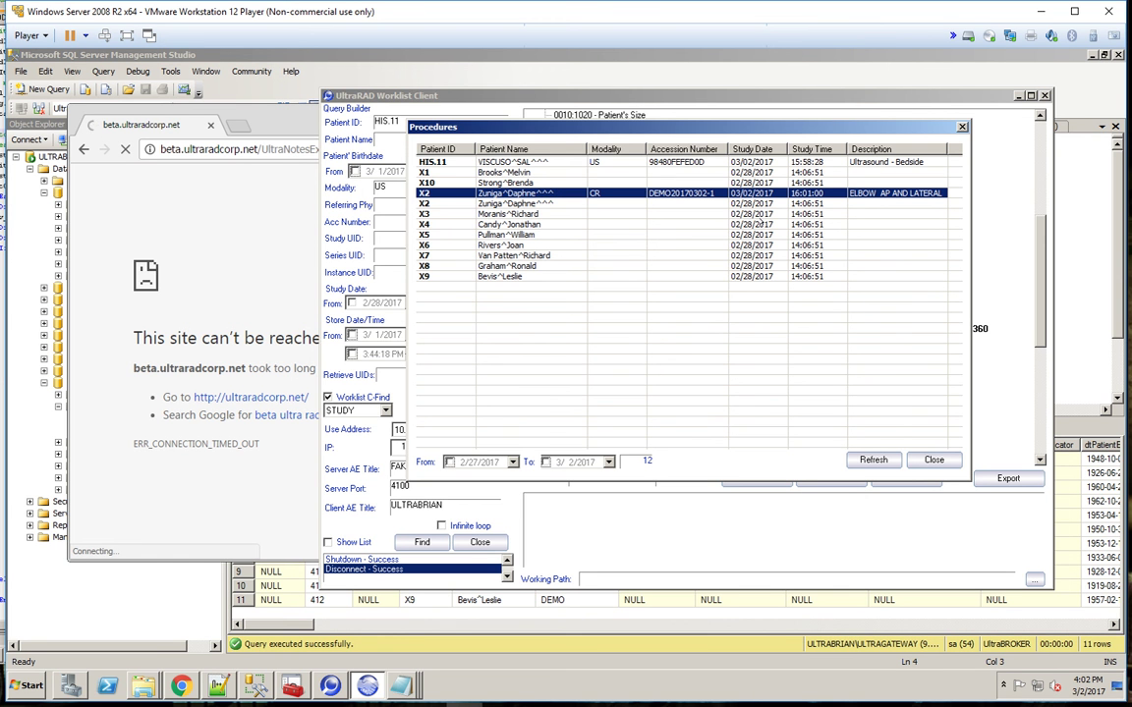
{"action": "left_click", "coordinate": [938, 459]}
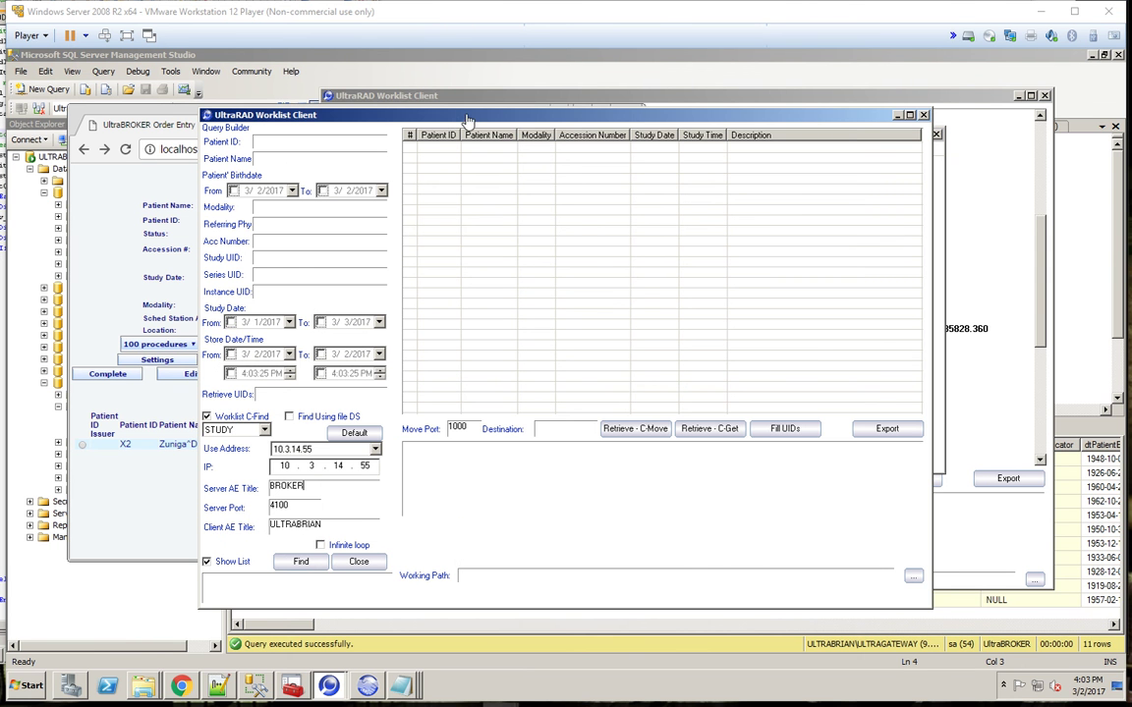
Step: In a new UltraRAD Worklist Client window, query the BROKER worklist and select the new CR study
{"action": "left_click_drag", "start_coordinate": [469, 120], "coordinate": [473, 105]}
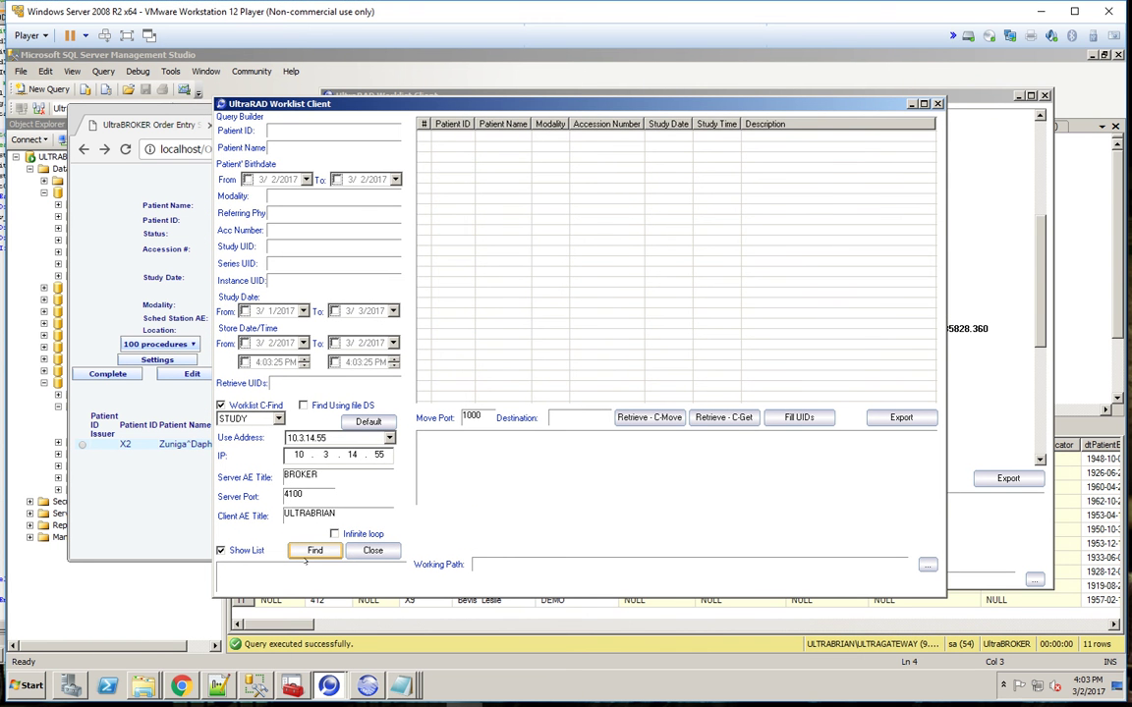
{"action": "left_click", "coordinate": [314, 550]}
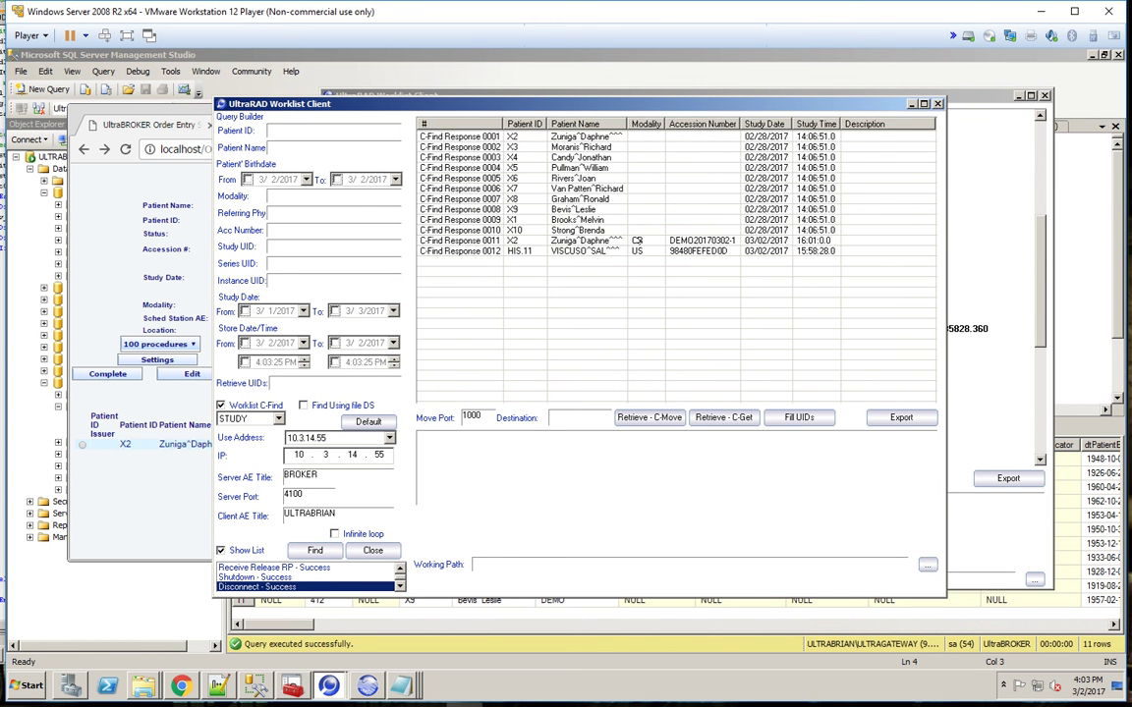
{"action": "left_click", "coordinate": [669, 242]}
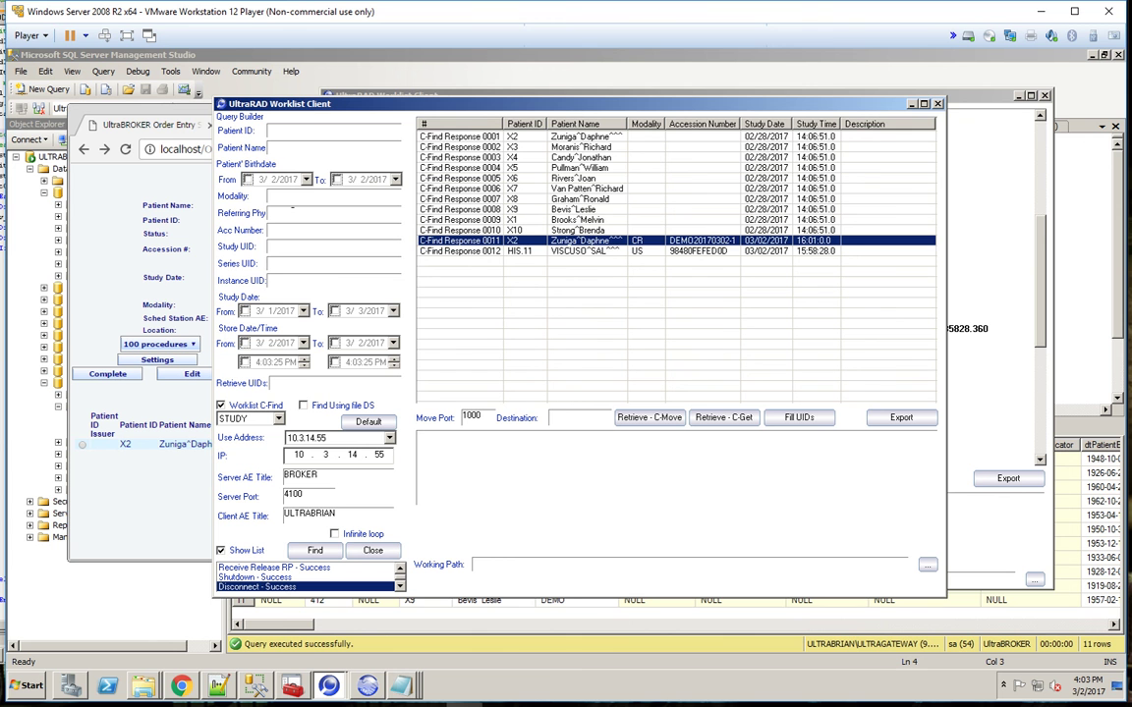
Step: Restrict the worklist query to modality CR and run the search again
{"action": "left_click", "coordinate": [324, 200]}
{"action": "type", "text": "CR"}
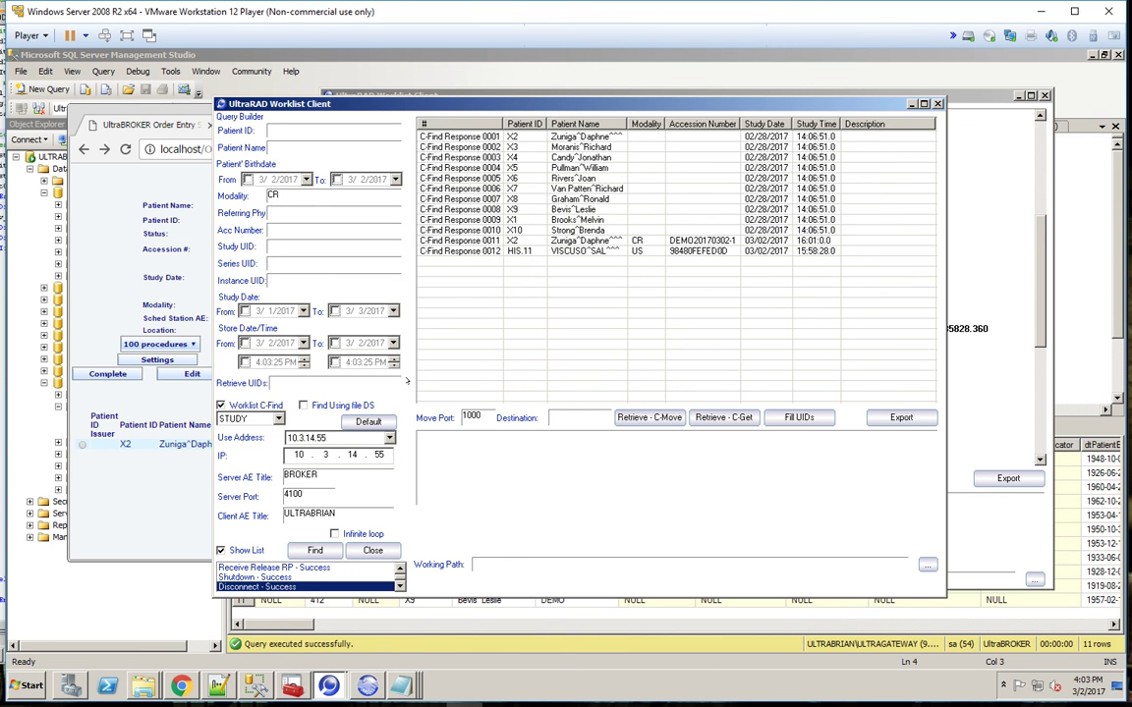
{"action": "left_click", "coordinate": [315, 551]}
{"action": "left_click", "coordinate": [707, 288]}
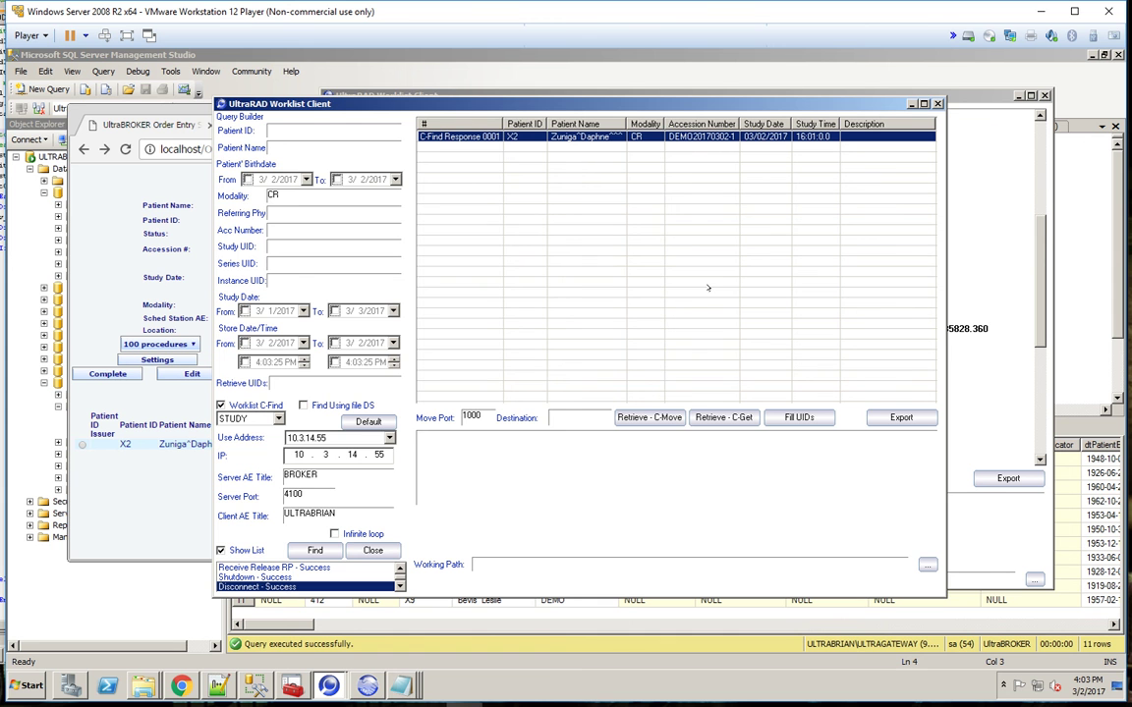
{"action": "left_click", "coordinate": [145, 521]}
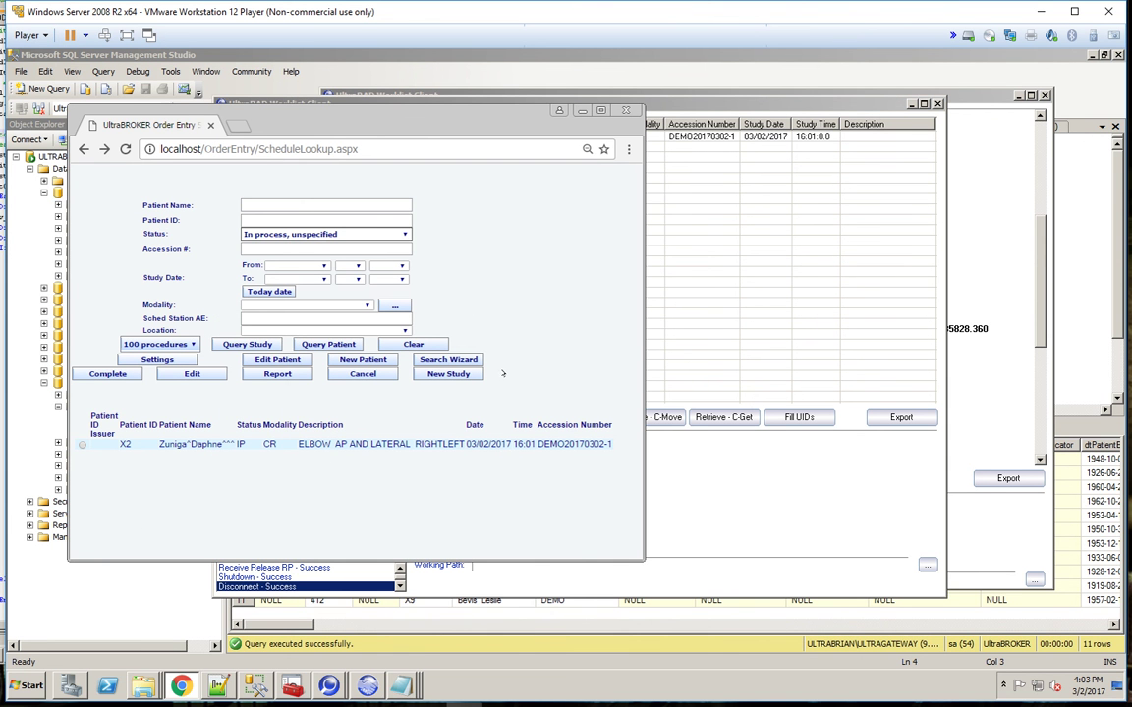
{"action": "mouse_move", "coordinate": [143, 685]}
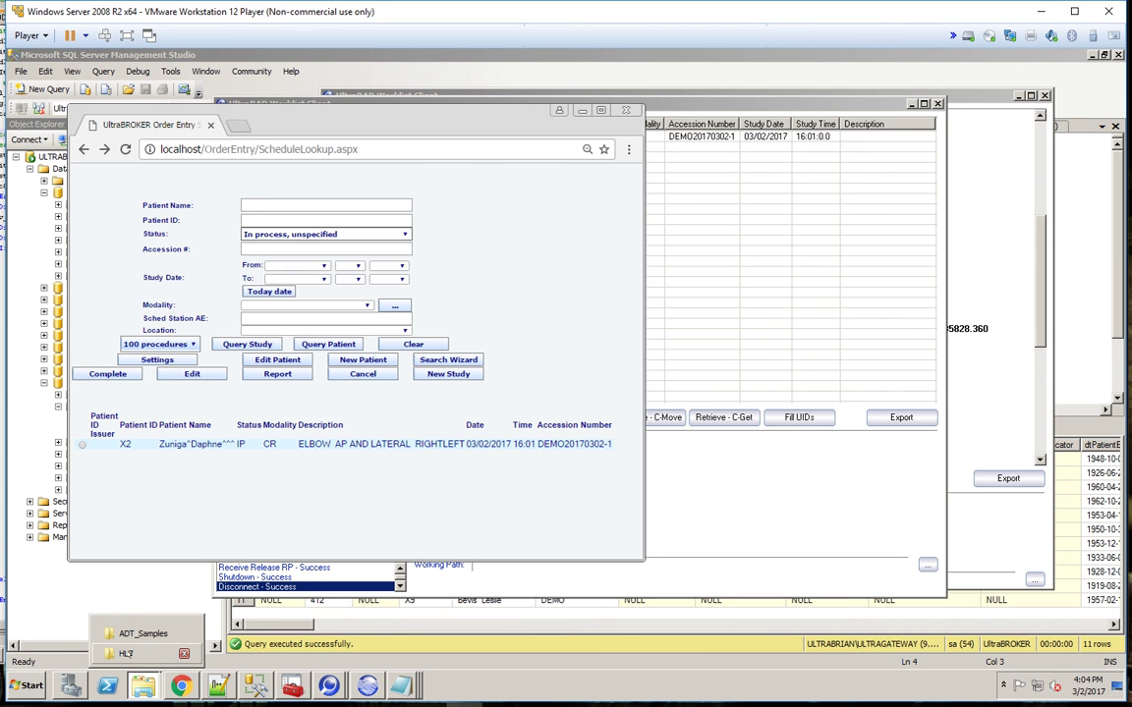
{"action": "left_click", "coordinate": [125, 653]}
{"action": "left_click", "coordinate": [918, 160]}
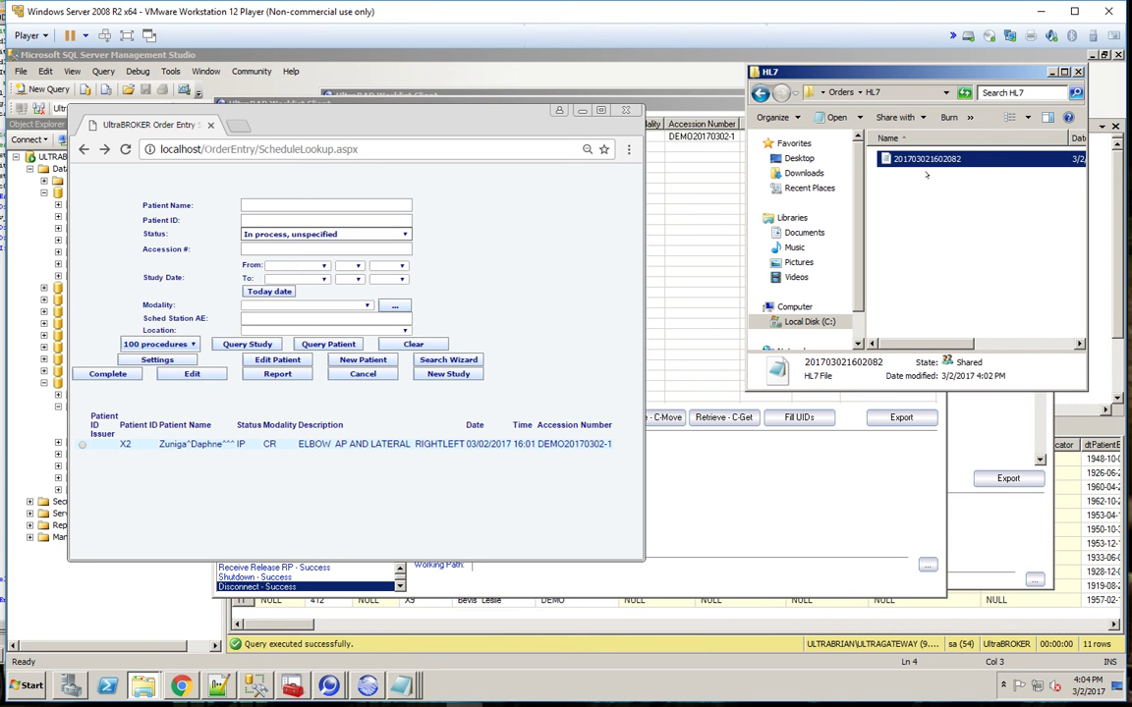
{"action": "double_click", "coordinate": [924, 159]}
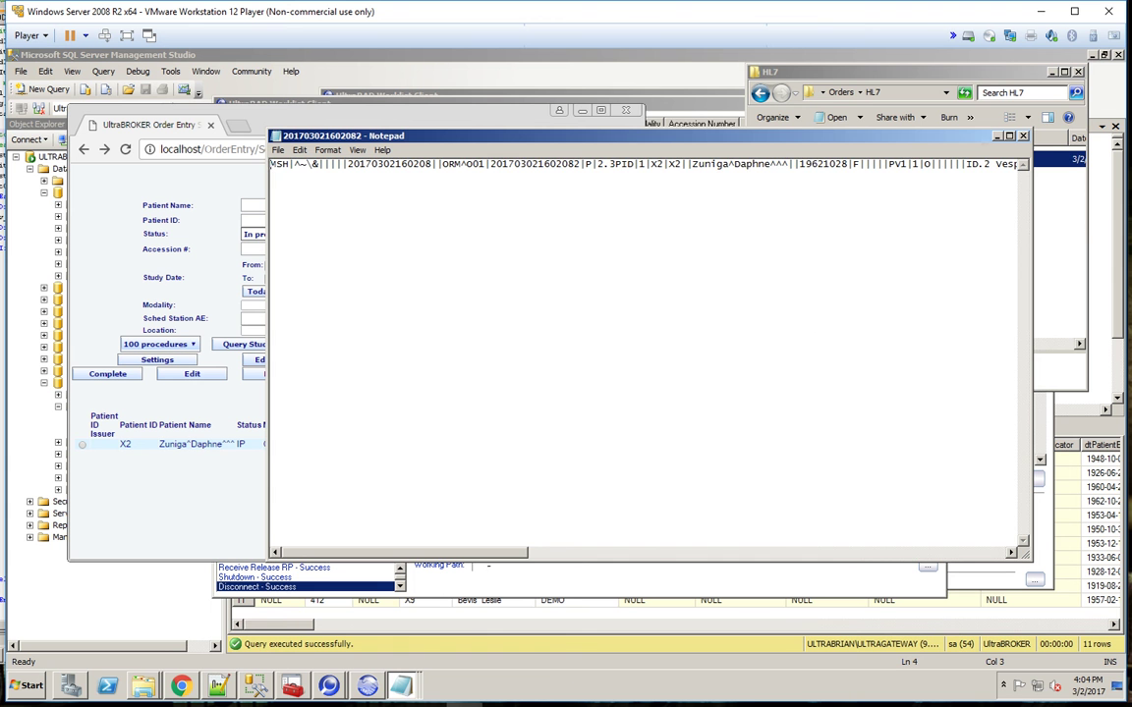
Step: Examine the OBR segment's elbow procedure text in the HL7 message, close the file, and return to the Order Entry page
{"action": "left_click_drag", "start_coordinate": [450, 552], "coordinate": [871, 578]}
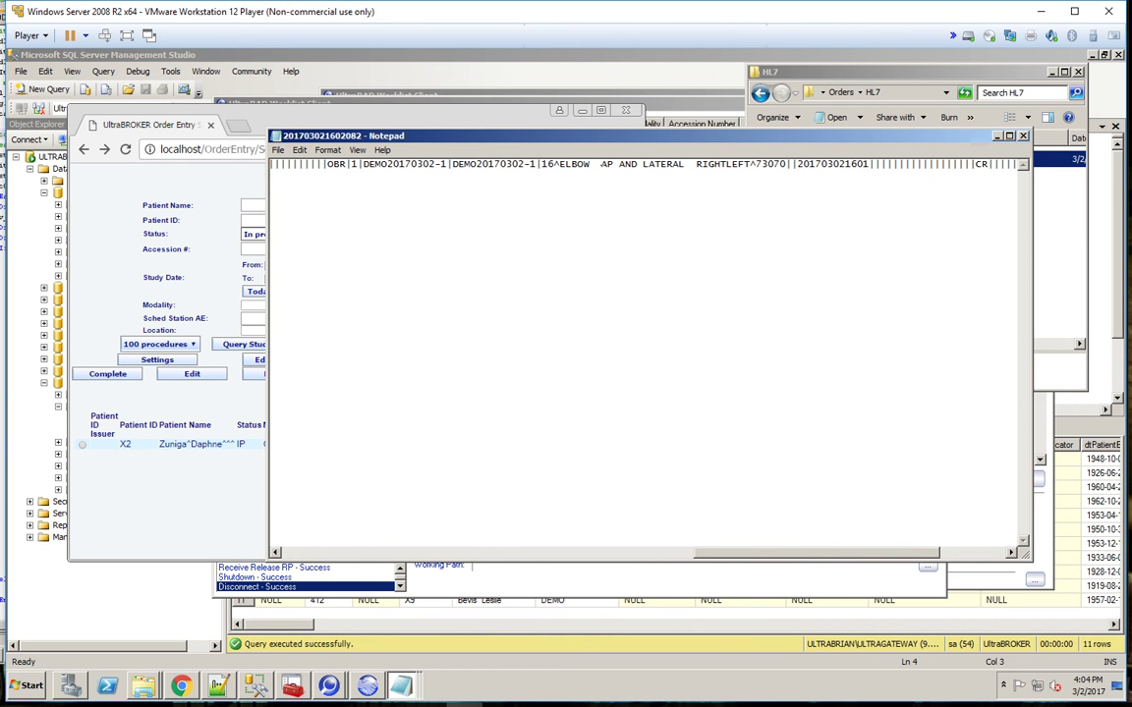
{"action": "left_click_drag", "start_coordinate": [557, 164], "coordinate": [787, 164]}
{"action": "left_click", "coordinate": [798, 221]}
{"action": "left_click", "coordinate": [1023, 136]}
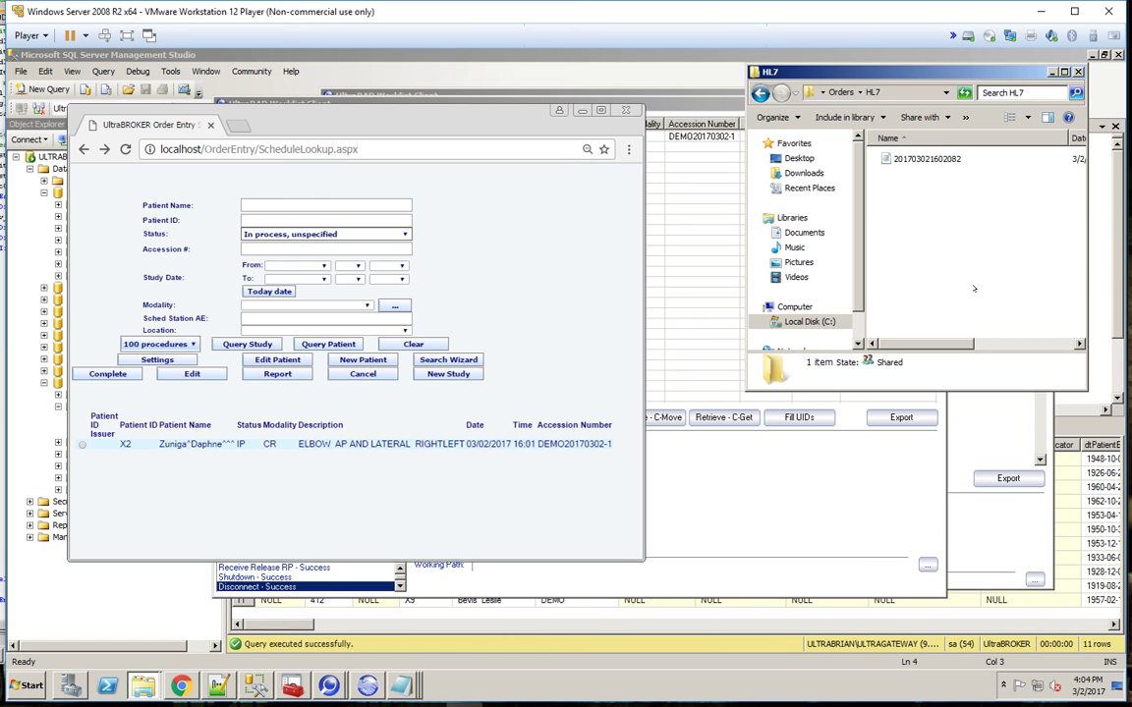
{"action": "left_click", "coordinate": [584, 299]}
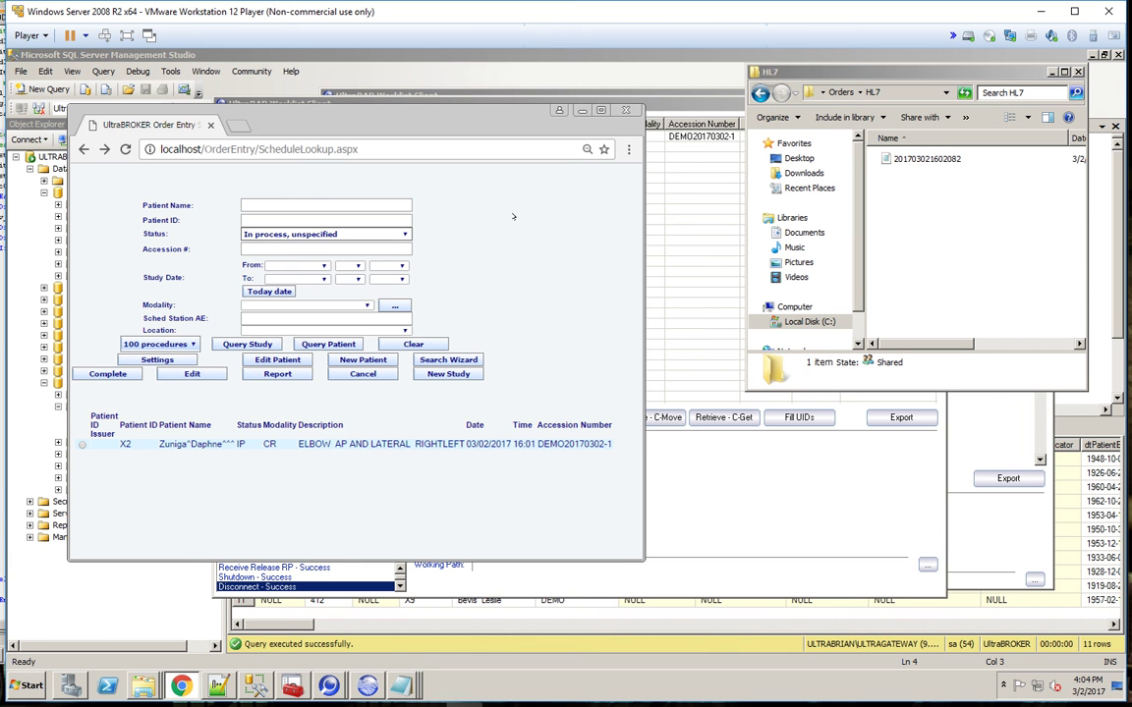